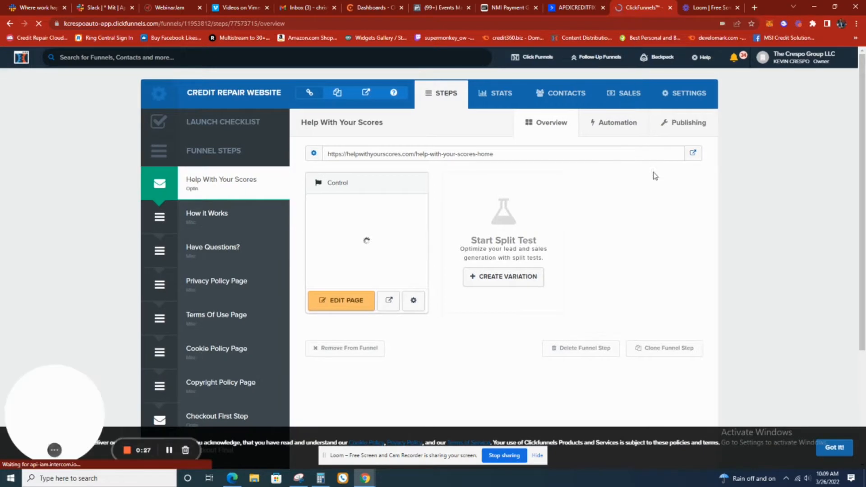
# Open the page of the Checkout Final funnel step in the page editor
pyautogui.scroll(-2, 444, 121)
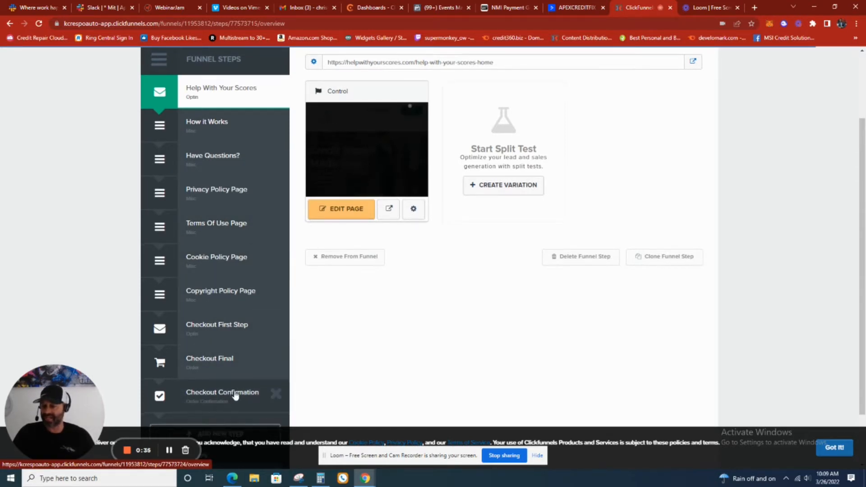
pyautogui.scroll(-1, 232, 400)
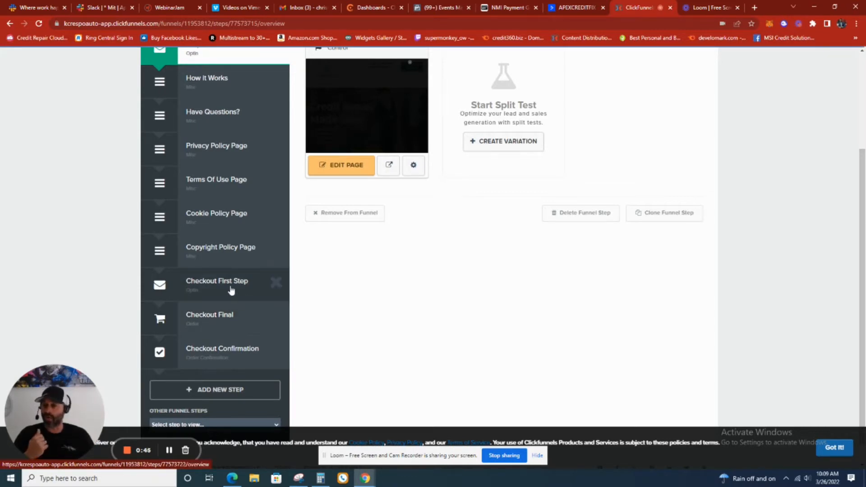
pyautogui.click(226, 314)
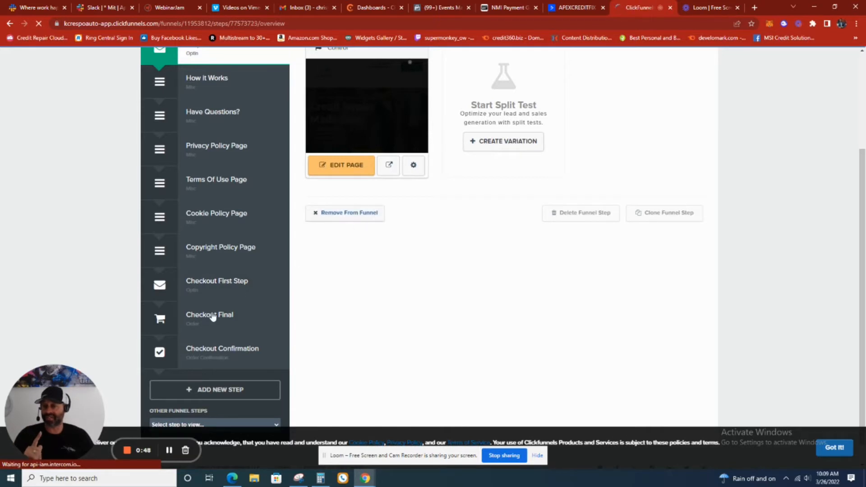
pyautogui.click(213, 315)
pyautogui.scroll(-2, 239, 368)
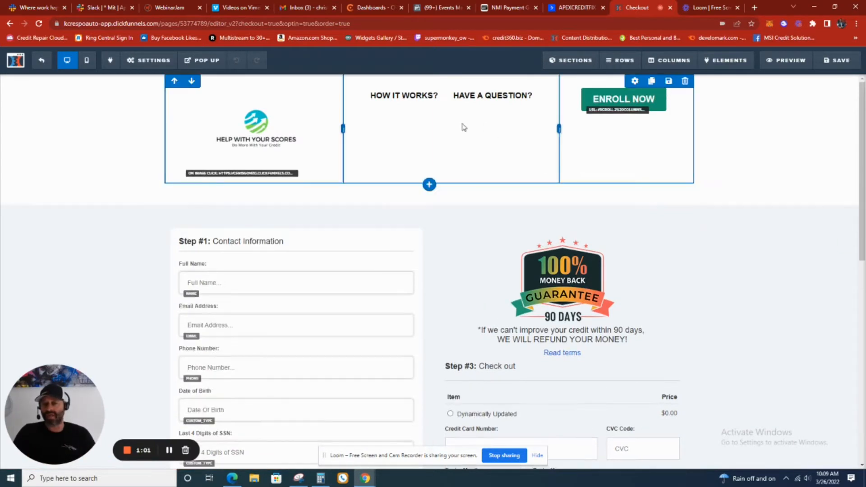
# Examine the checkout page's contact information, billing address, money-back guarantee and payment sections
pyautogui.scroll(-1, 485, 139)
pyautogui.scroll(-3, 485, 139)
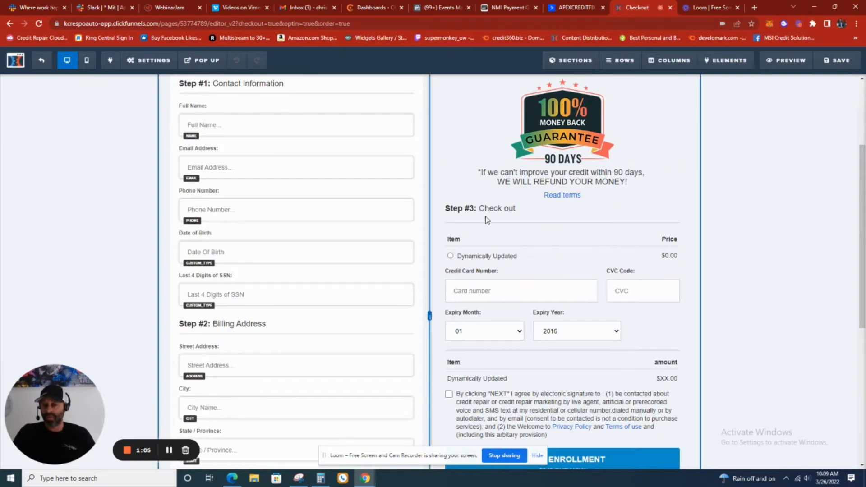
pyautogui.scroll(1, 329, 166)
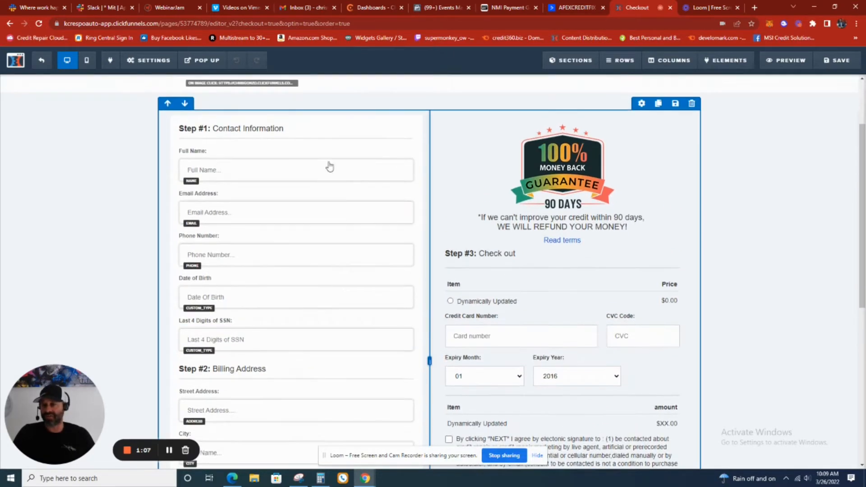
pyautogui.scroll(-5, 320, 183)
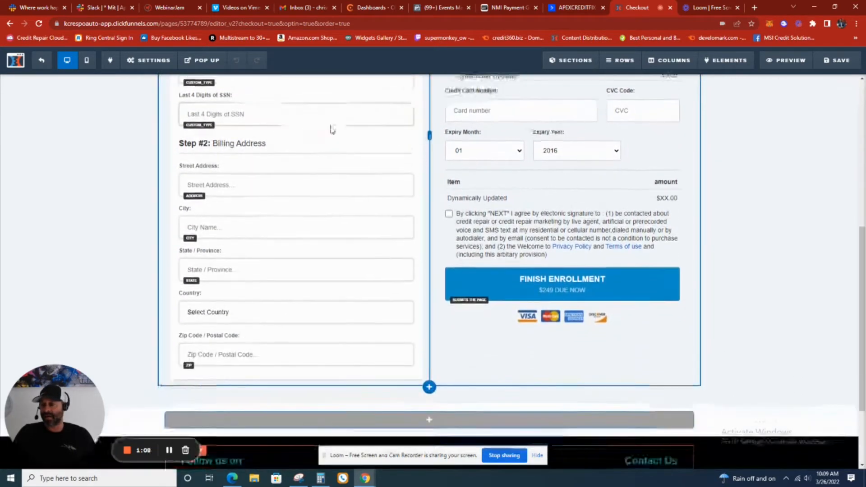
pyautogui.scroll(4, 333, 142)
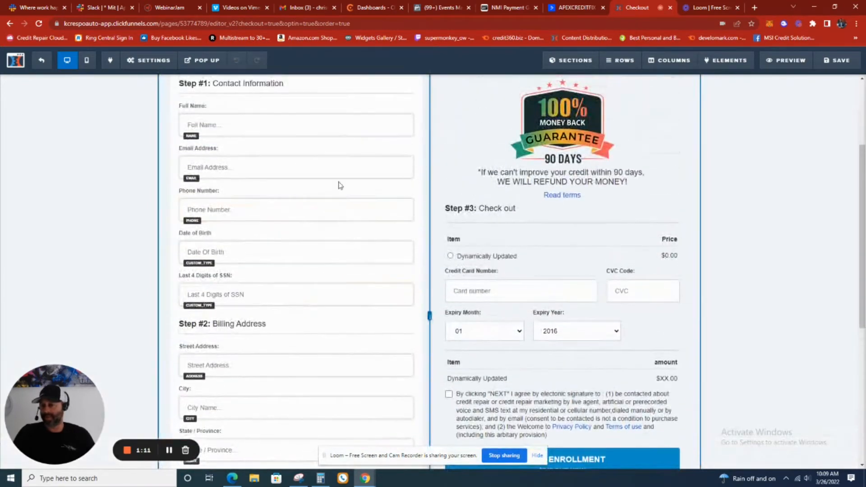
pyautogui.scroll(1, 340, 170)
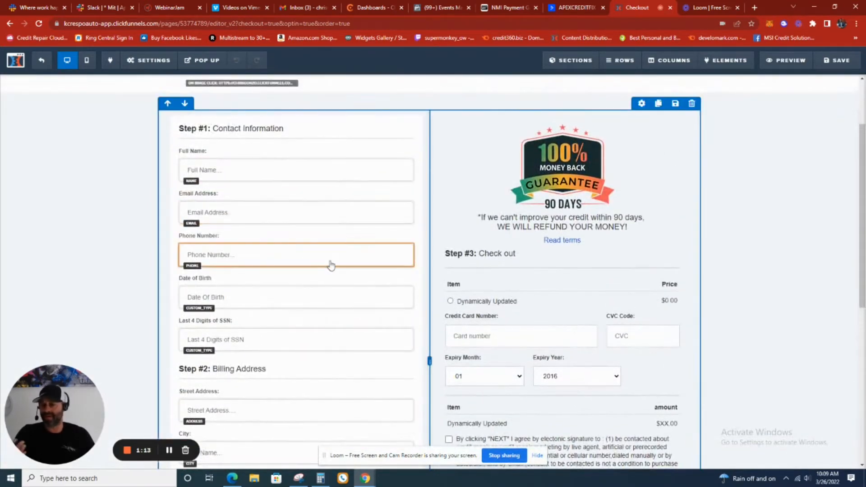
pyautogui.moveTo(326, 296)
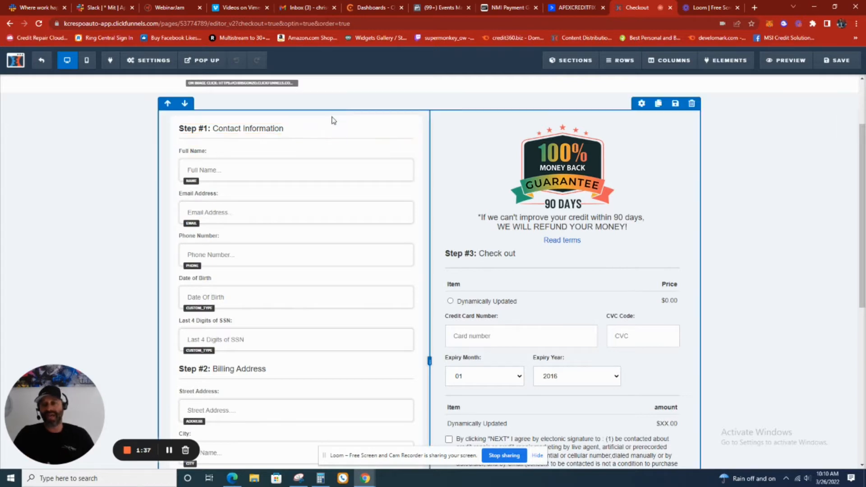
pyautogui.scroll(-1, 311, 247)
pyautogui.scroll(-2, 311, 247)
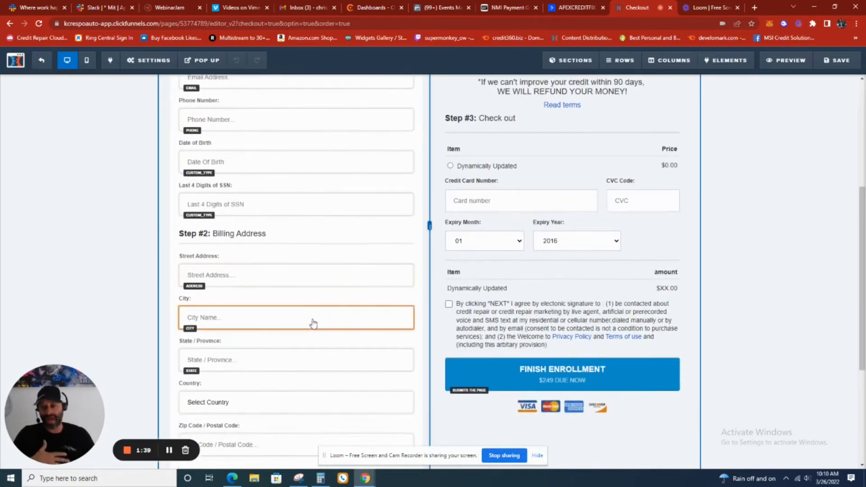
pyautogui.scroll(1, 328, 268)
pyautogui.scroll(1, 328, 268)
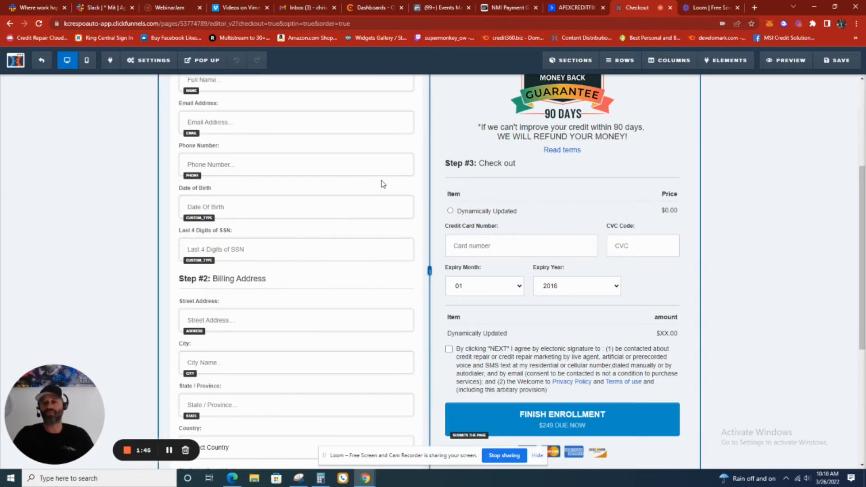
pyautogui.scroll(3, 382, 184)
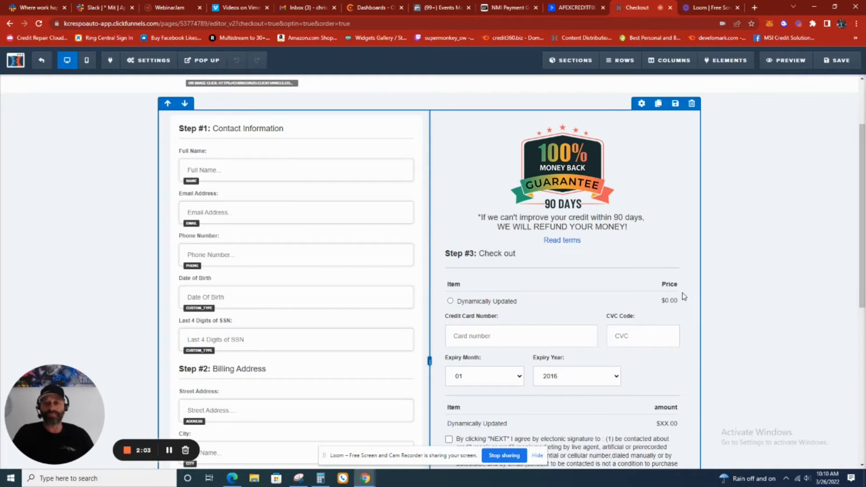
pyautogui.scroll(1, 601, 266)
pyautogui.scroll(-1, 602, 266)
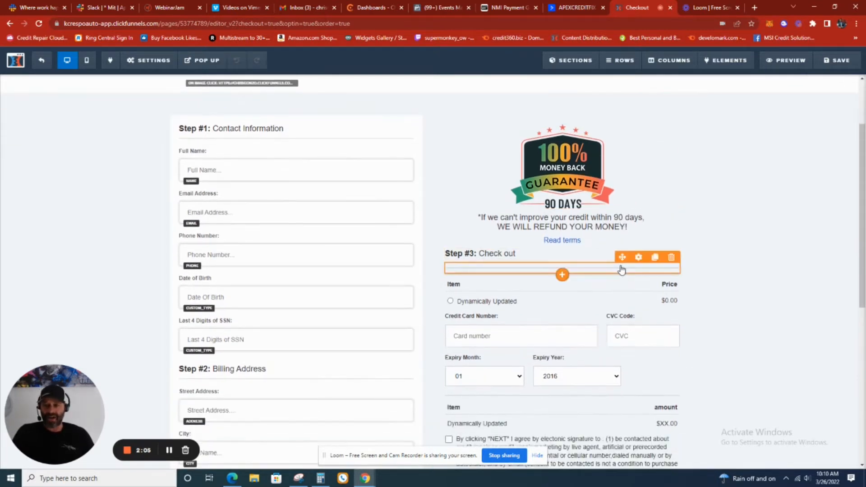
pyautogui.scroll(2, 635, 263)
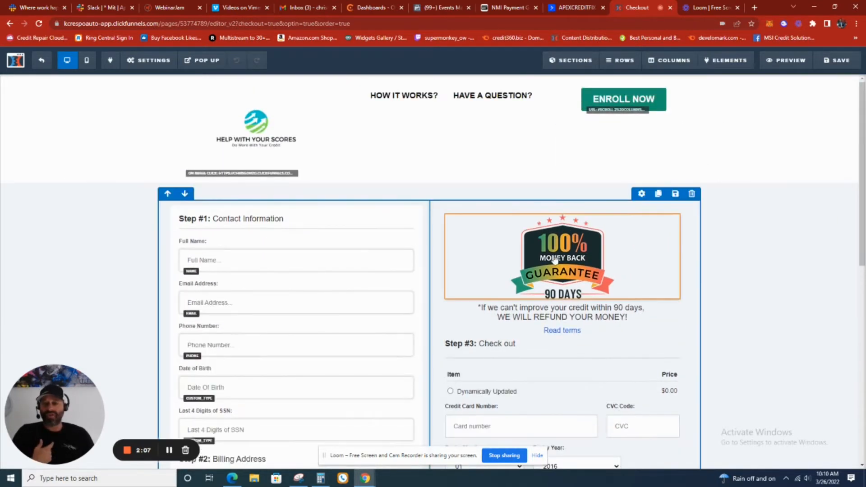
pyautogui.scroll(-1, 661, 225)
pyautogui.scroll(-2, 661, 224)
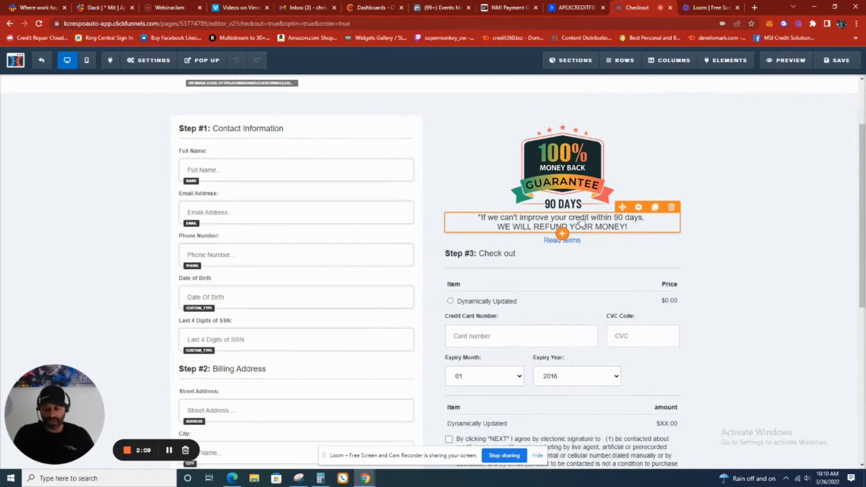
# Find "apex" on the checkout page and replace the domain of the footer's contact e-mail with the client's business domain
pyautogui.hotkey('ctrl', 'f')
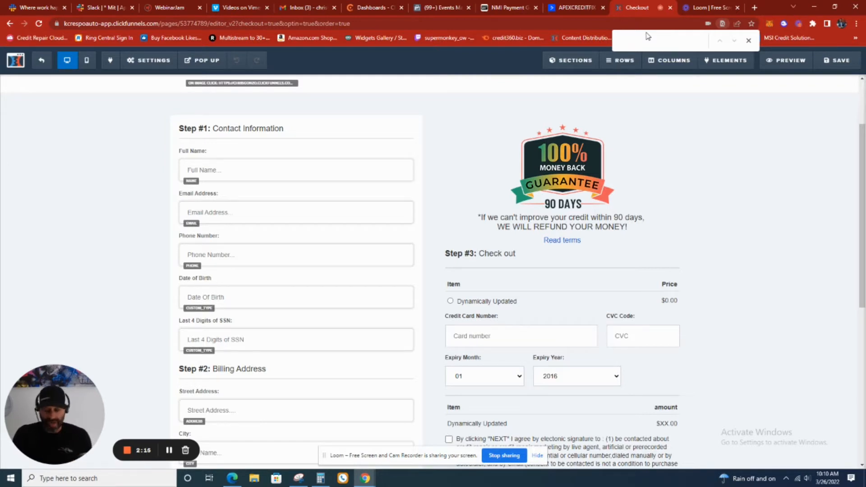
pyautogui.write('apex')
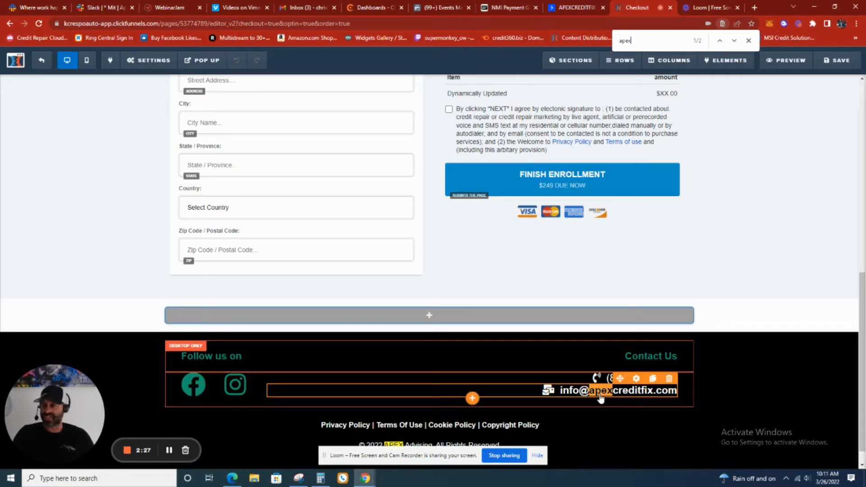
pyautogui.click(601, 396)
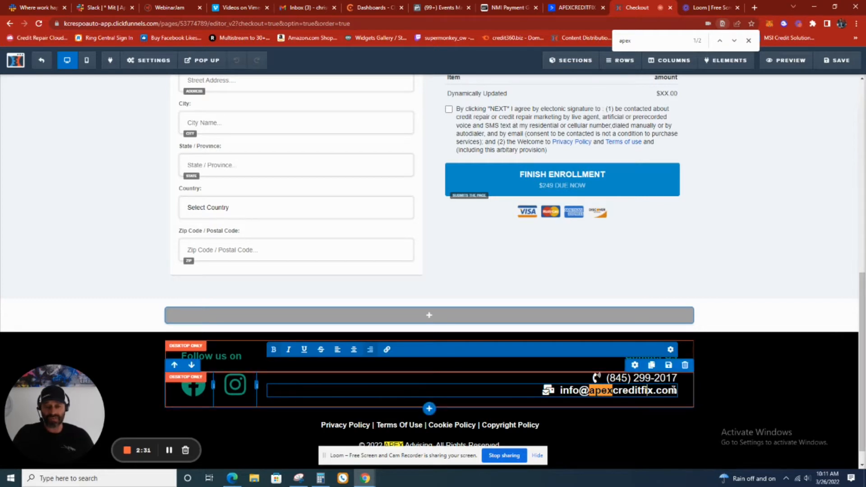
pyautogui.press('BackSpace')
pyautogui.press('BackSpace')
pyautogui.press('BackSpace')
pyautogui.press('BackSpace')
pyautogui.press('BackSpace')
pyautogui.press('BackSpace')
pyautogui.press('BackSpace')
pyautogui.press('BackSpace')
pyautogui.press('BackSpace')
pyautogui.press('BackSpace')
pyautogui.press('BackSpace')
pyautogui.press('BackSpace')
pyautogui.press('BackSpace')
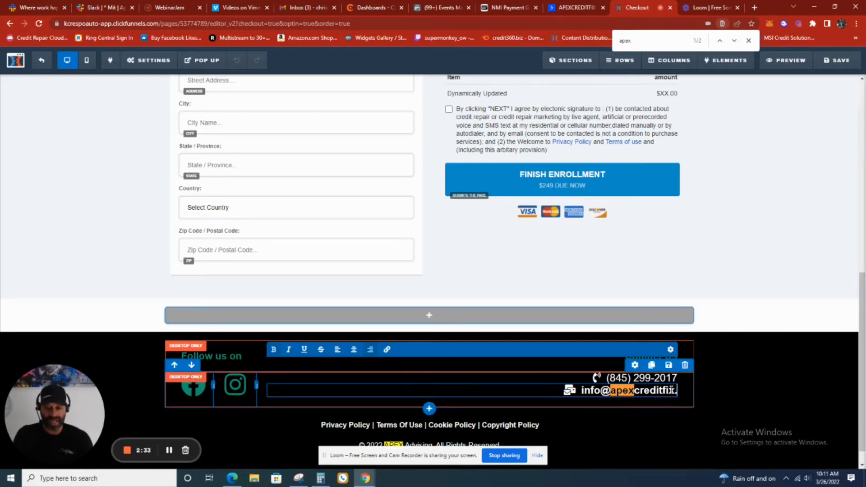
pyautogui.press('BackSpace')
pyautogui.press('BackSpace')
pyautogui.press('BackSpace')
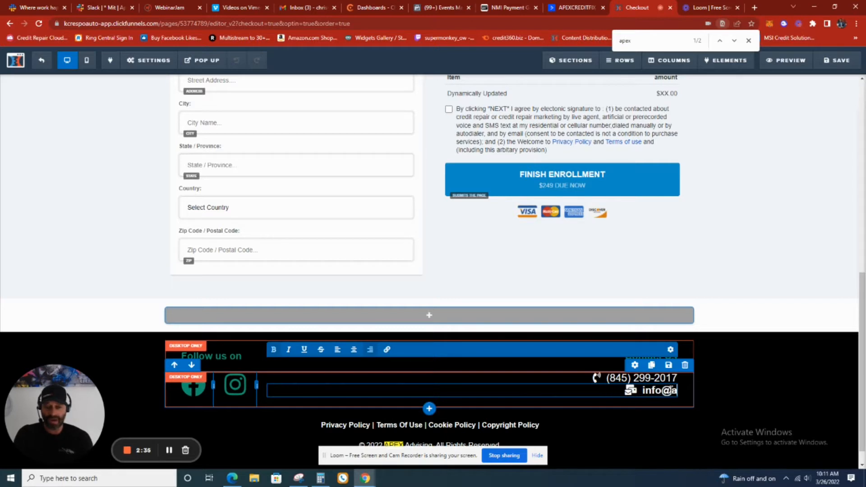
pyautogui.press('BackSpace')
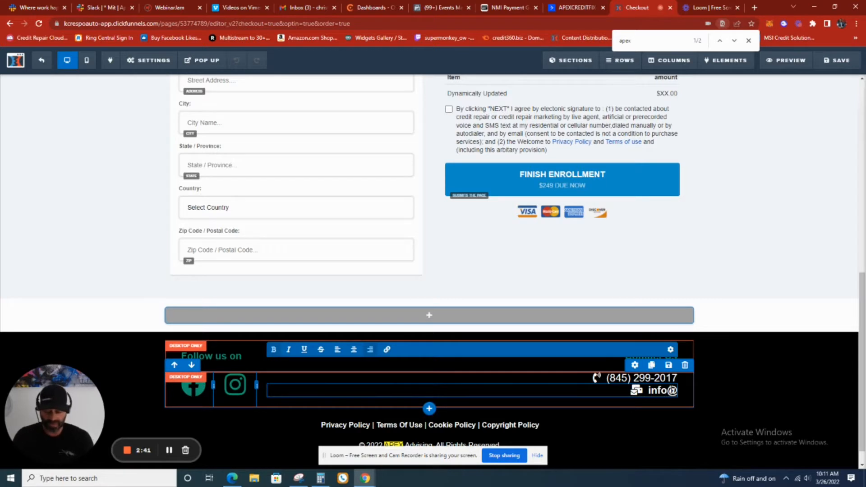
pyautogui.write('kevincresp')
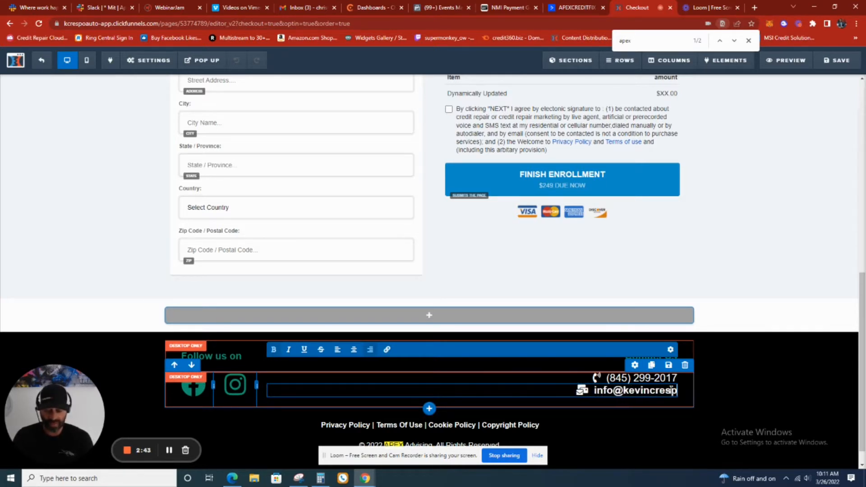
pyautogui.write('o')
pyautogui.write('aut')
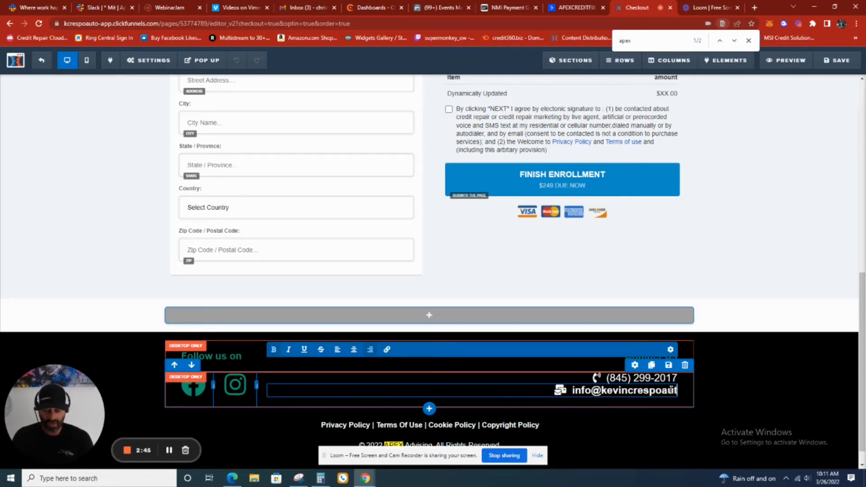
pyautogui.write('o.com')
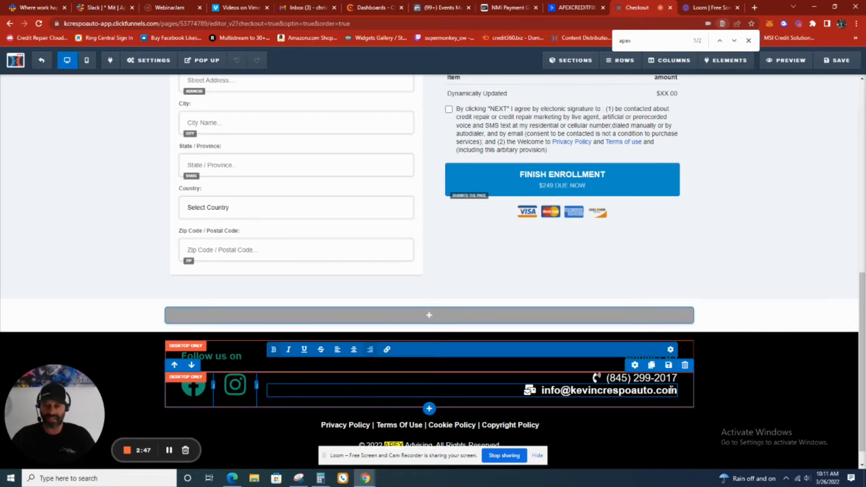
pyautogui.click(720, 270)
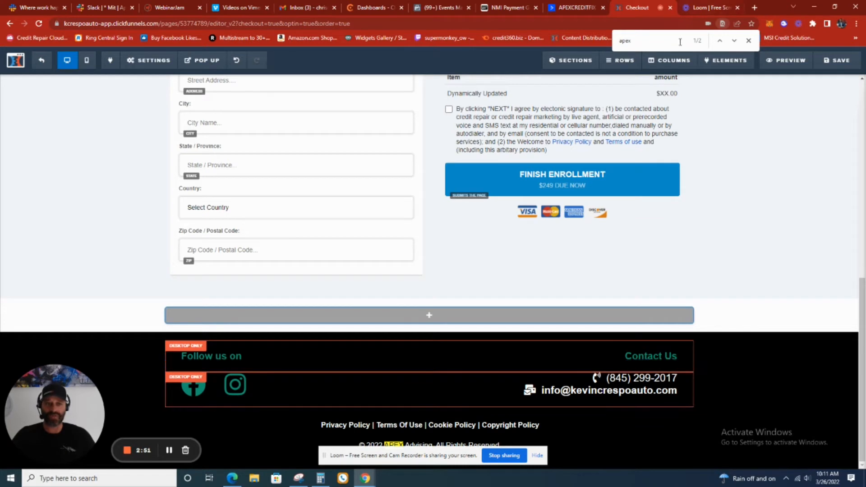
# Find the remaining "apex" mention and replace APEX Advising in the footer's 2022 copyright line with the client's auto business name
pyautogui.press('Return')
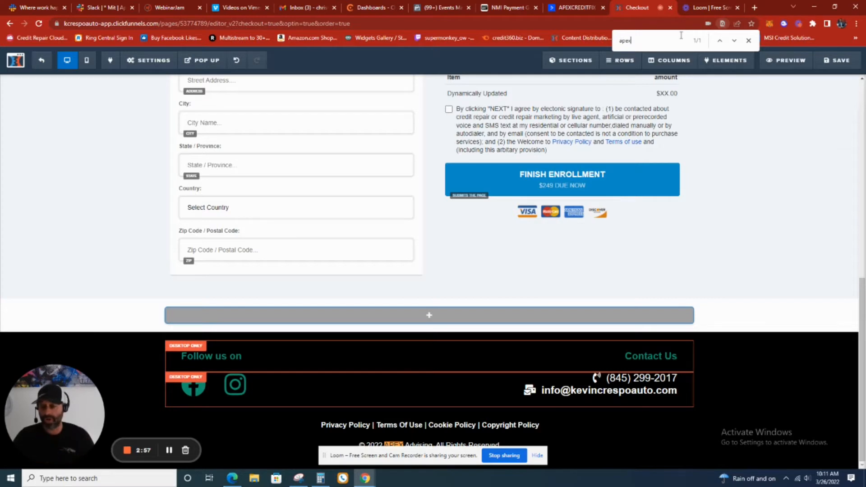
pyautogui.scroll(-1, 493, 396)
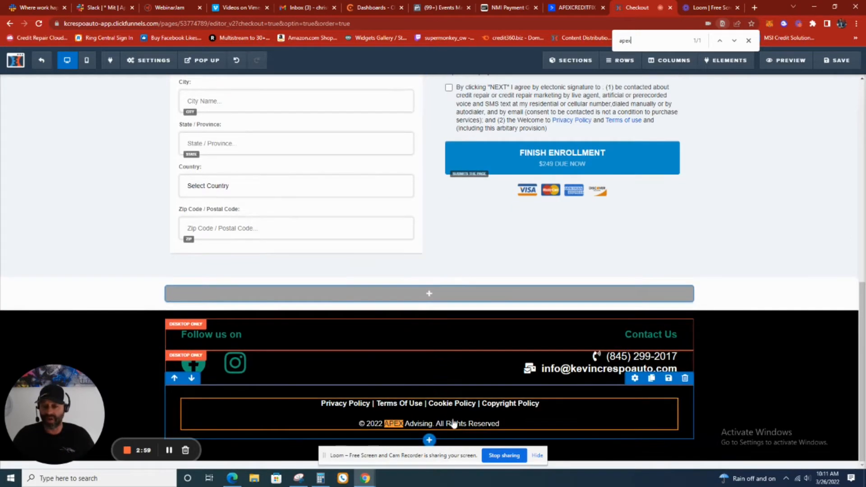
pyautogui.click(415, 426)
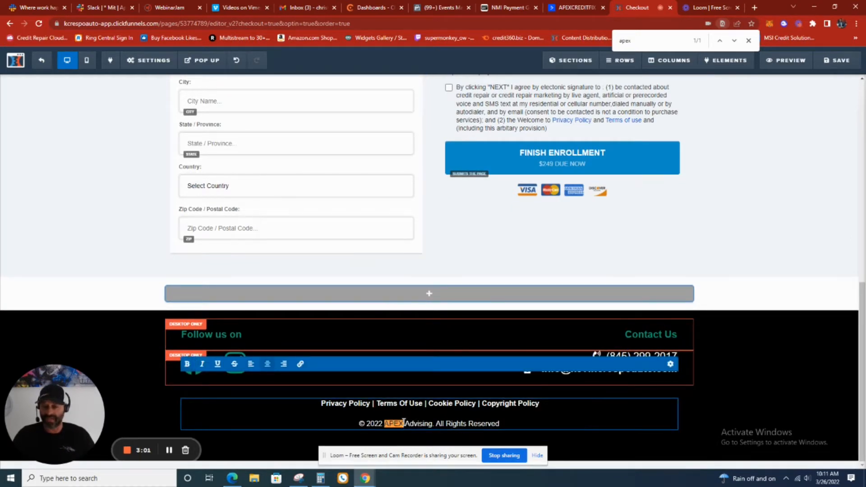
pyautogui.tripleClick(404, 422)
pyautogui.click(405, 423)
pyautogui.click(433, 423)
pyautogui.press('BackSpace')
pyautogui.press('BackSpace')
pyautogui.press('BackSpace')
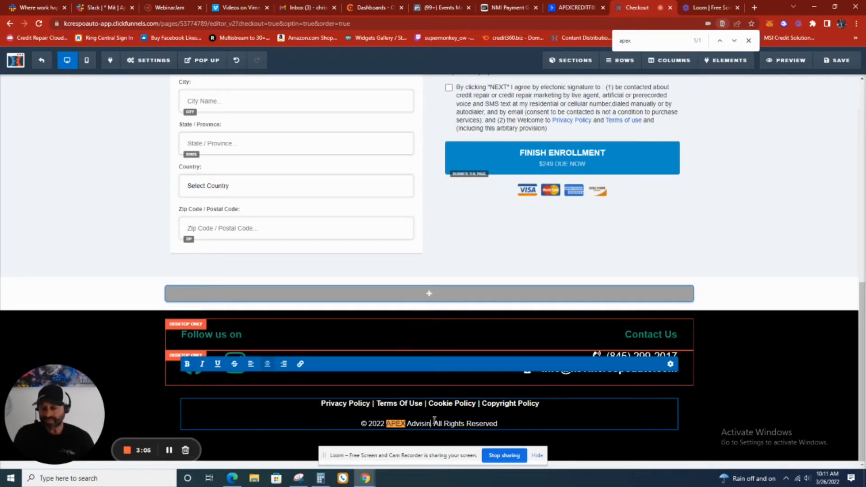
pyautogui.press('BackSpace')
pyautogui.press('BackSpace')
pyautogui.press('BackSpace')
pyautogui.press('BackSpace')
pyautogui.press('BackSpace')
pyautogui.press('BackSpace')
pyautogui.press('BackSpace')
pyautogui.press('BackSpace')
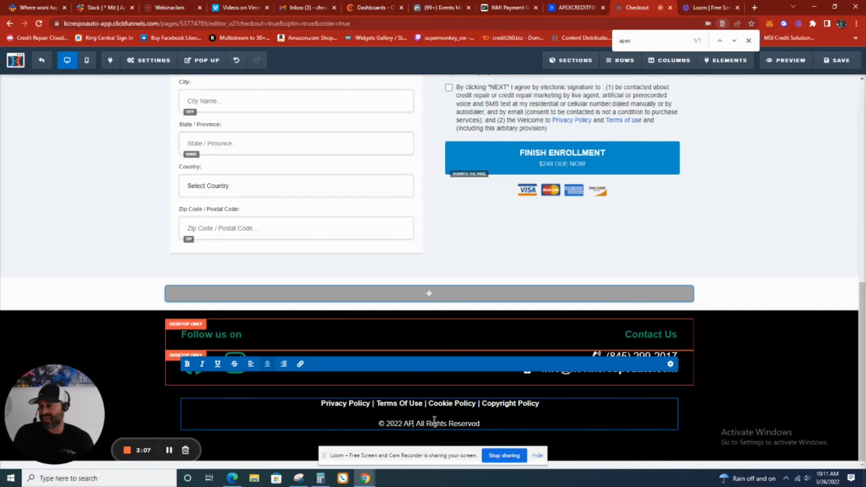
pyautogui.press('BackSpace')
pyautogui.press('BackSpace')
pyautogui.press('BackSpace')
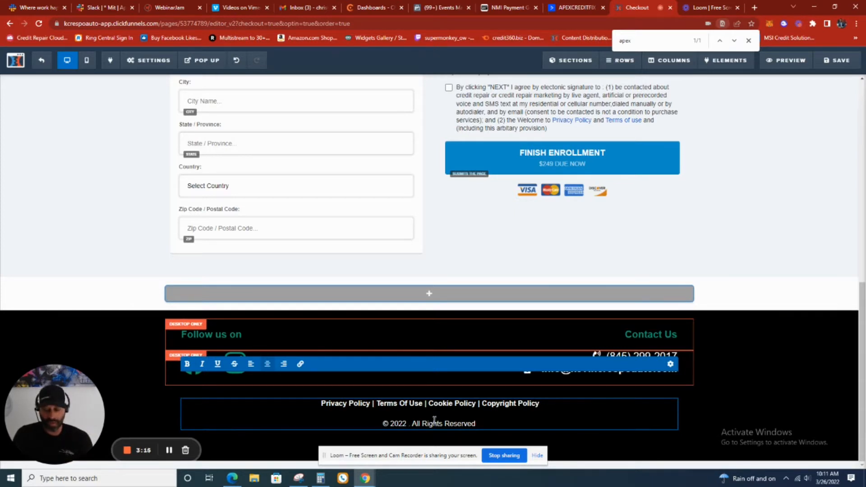
pyautogui.write('Kevin C')
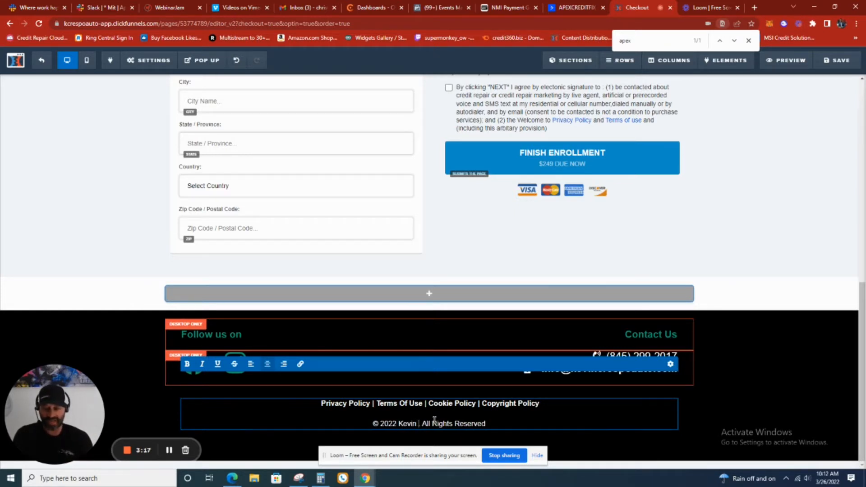
pyautogui.write('respo')
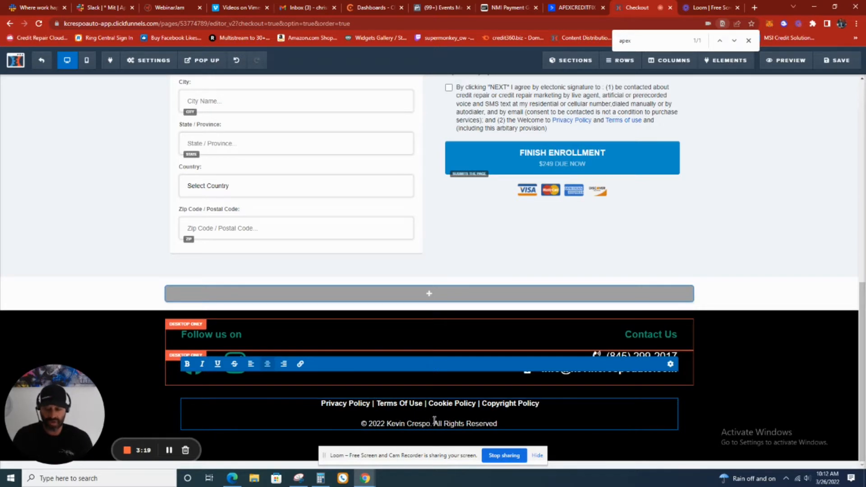
pyautogui.write(' Auto')
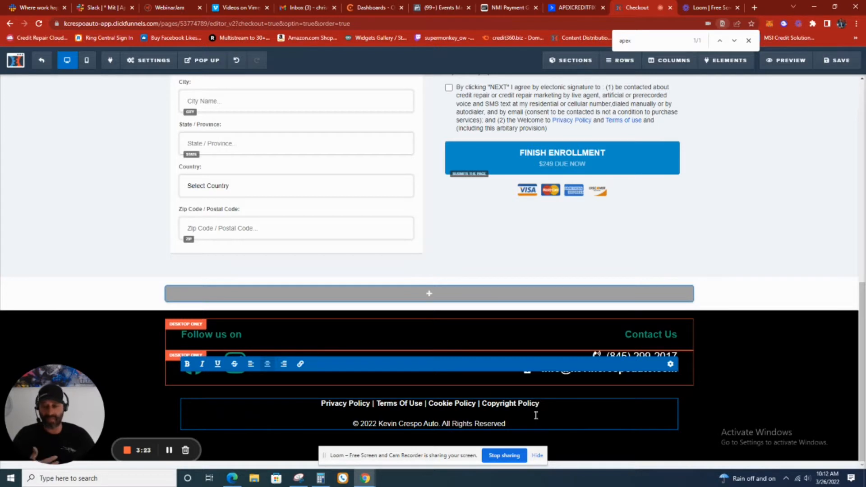
# Search the checkout page again for any remaining "apex" mention, and save the page before exiting the editor
pyautogui.scroll(1, 609, 356)
pyautogui.click(651, 35)
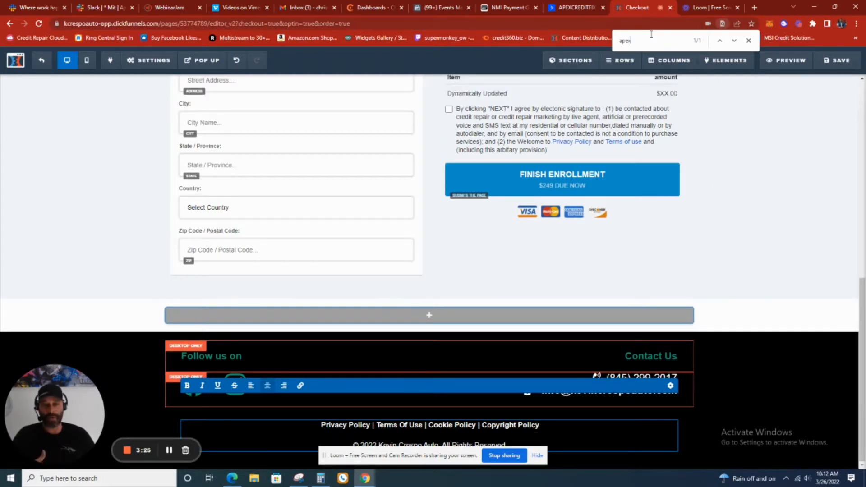
pyautogui.press('Return')
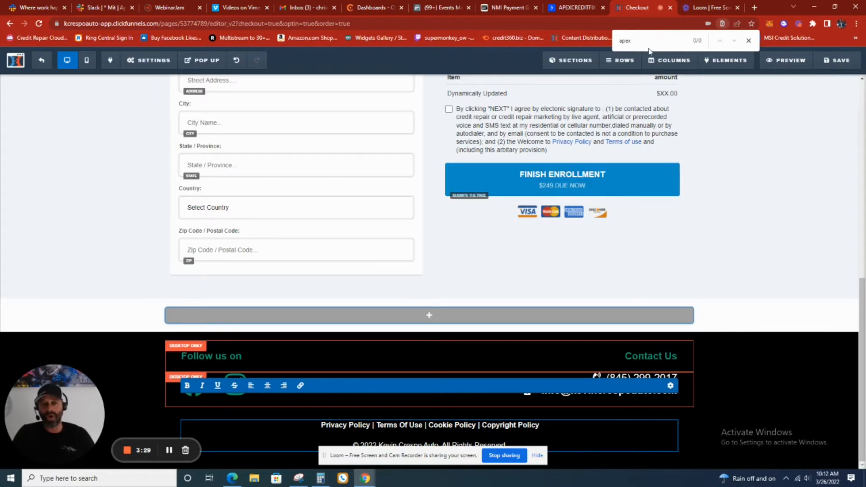
pyautogui.scroll(-1, 610, 403)
pyautogui.scroll(10, 611, 402)
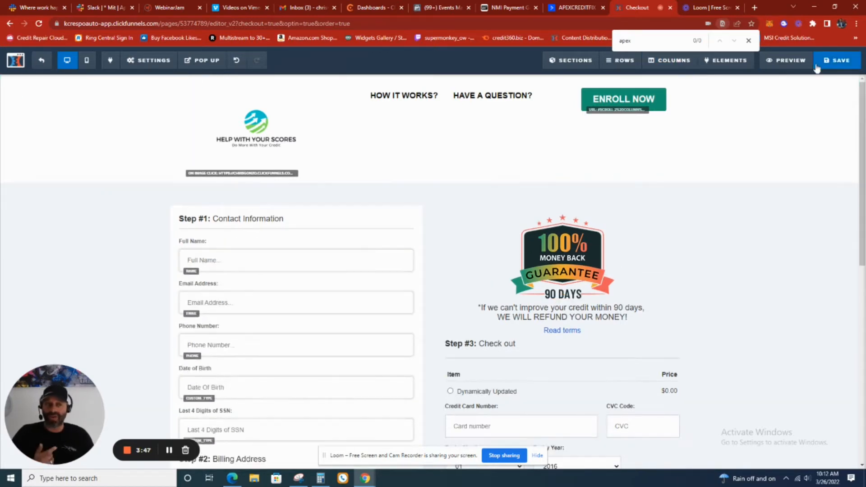
pyautogui.click(834, 62)
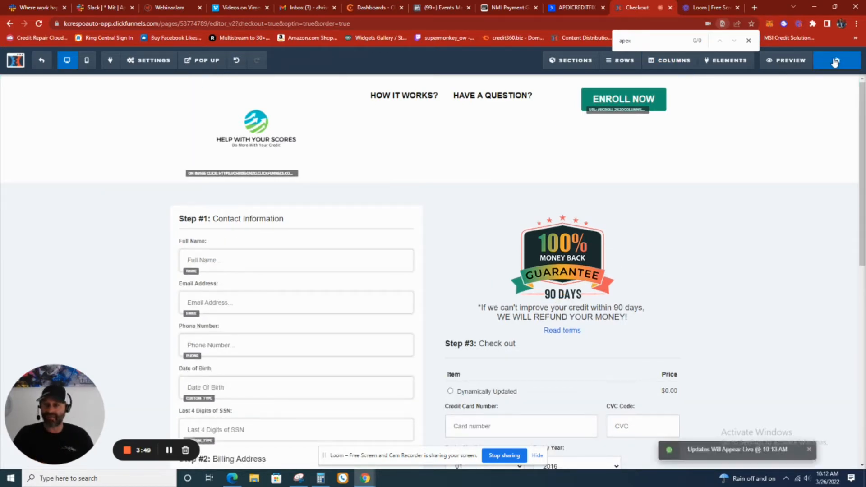
pyautogui.click(37, 62)
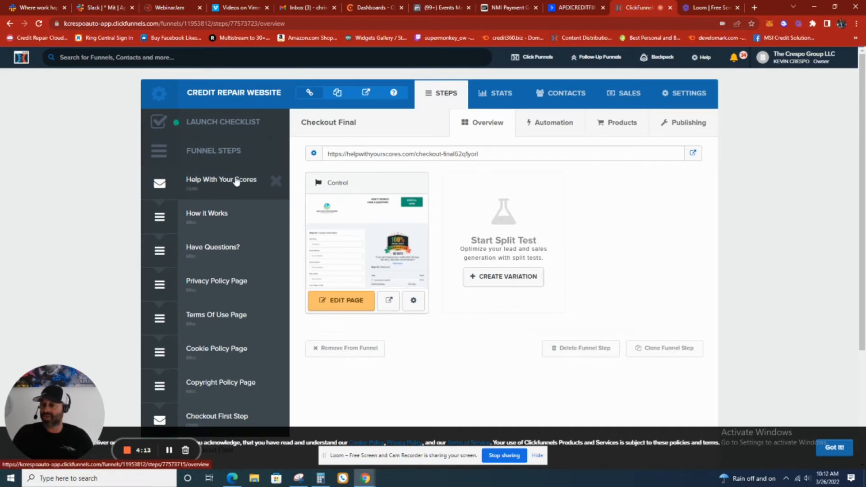
# Rename the Help With Your Scores funnel step to Home in its settings and update the step
pyautogui.click(314, 156)
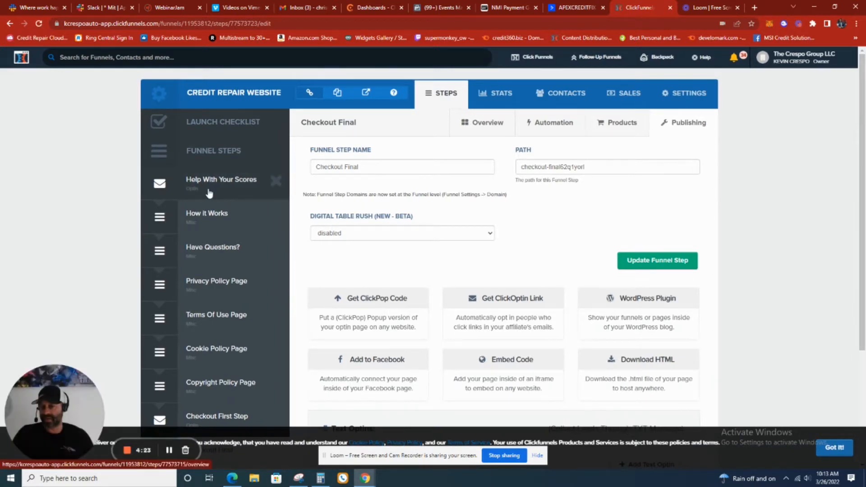
pyautogui.click(212, 191)
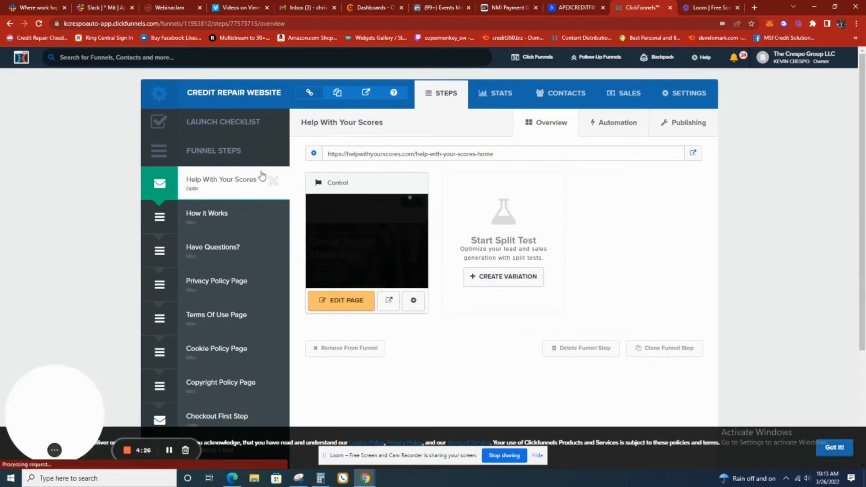
pyautogui.click(314, 154)
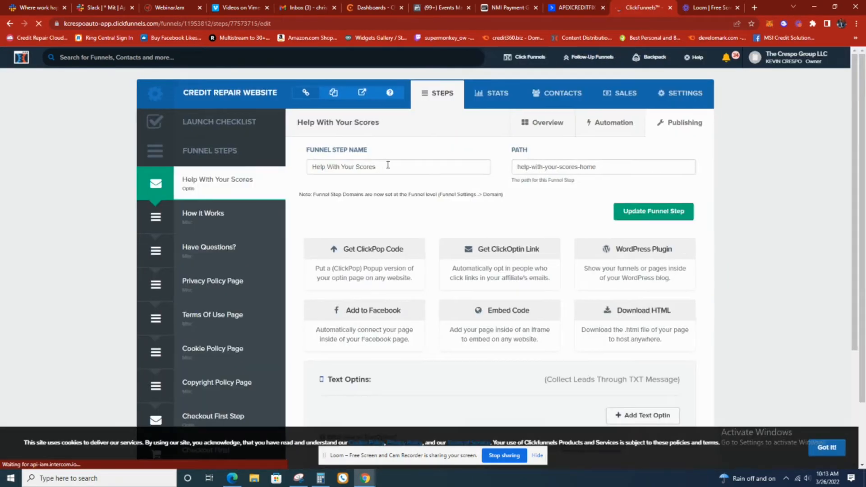
pyautogui.click(384, 167)
pyautogui.hotkey('ctrl', 'a')
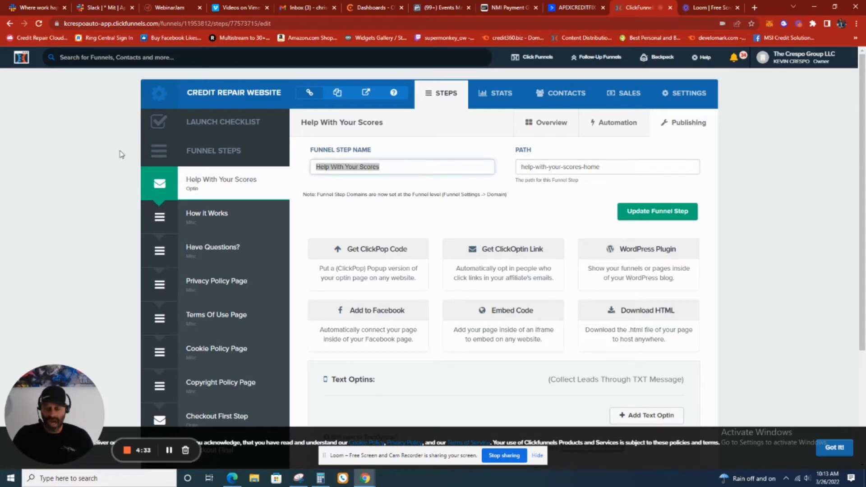
pyautogui.write('Home')
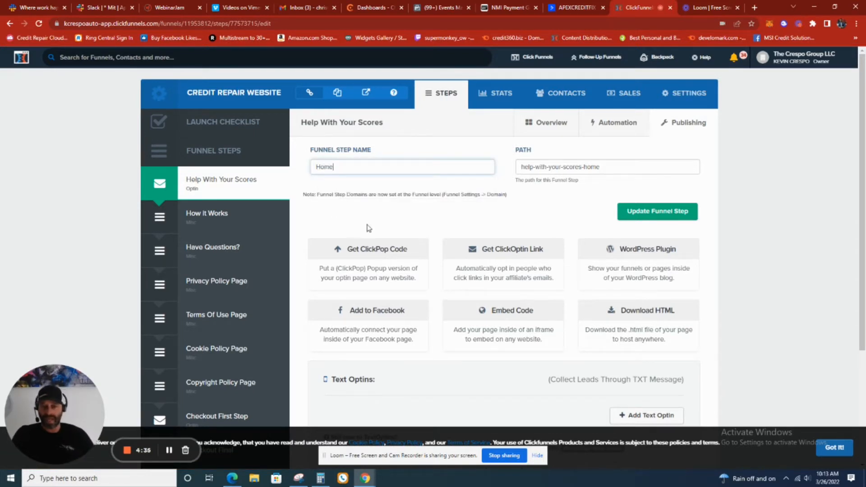
pyautogui.click(636, 216)
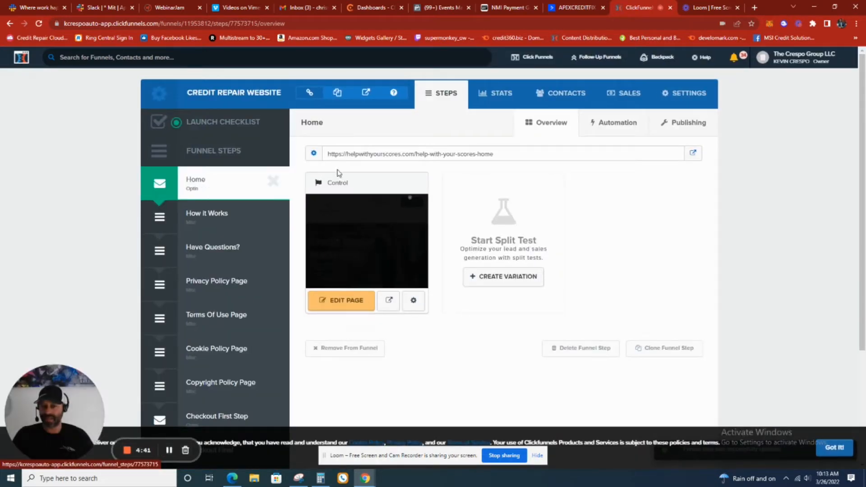
# Open the Home funnel step's page in the page editor and look over its header and hero section
pyautogui.click(359, 300)
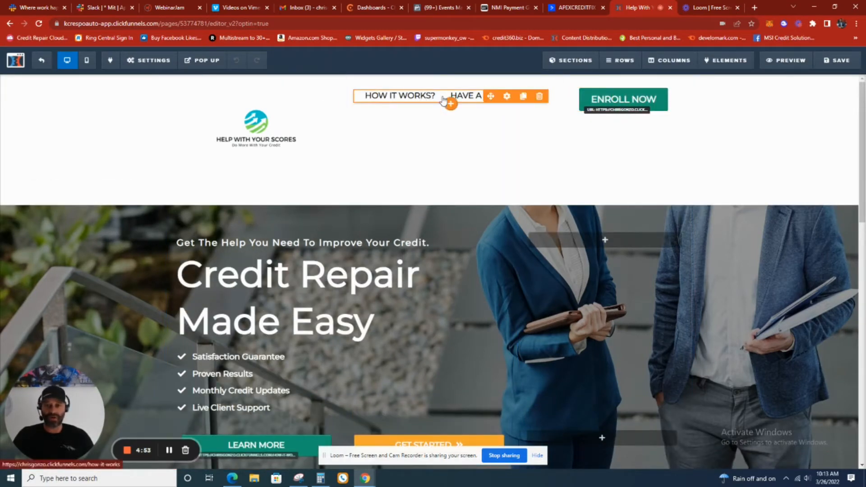
pyautogui.scroll(-1, 483, 189)
pyautogui.scroll(-3, 483, 189)
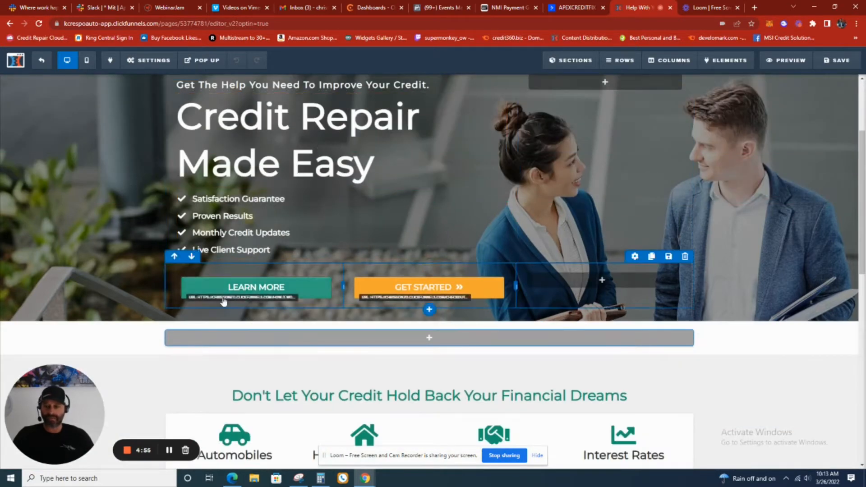
pyautogui.scroll(-4, 558, 176)
pyautogui.scroll(7, 557, 175)
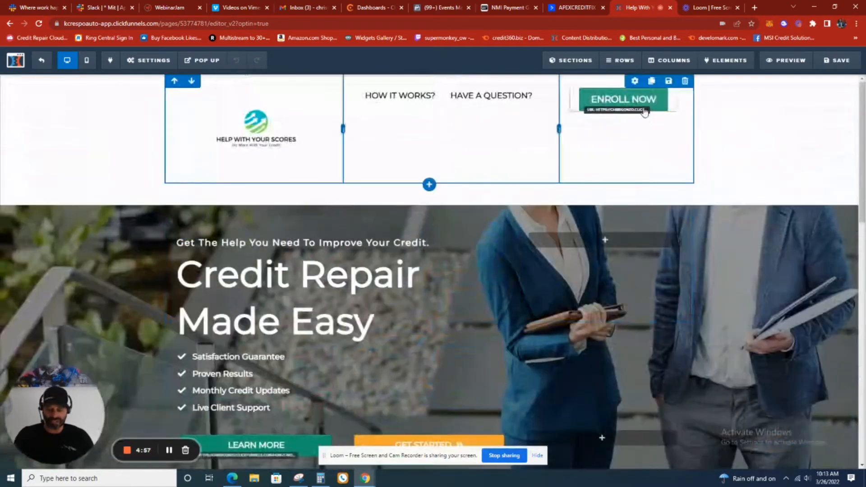
# Find "apex" on the Home page and replace the domain of the footer's contact e-mail with the client's business domain
pyautogui.hotkey('ctrl', 'f')
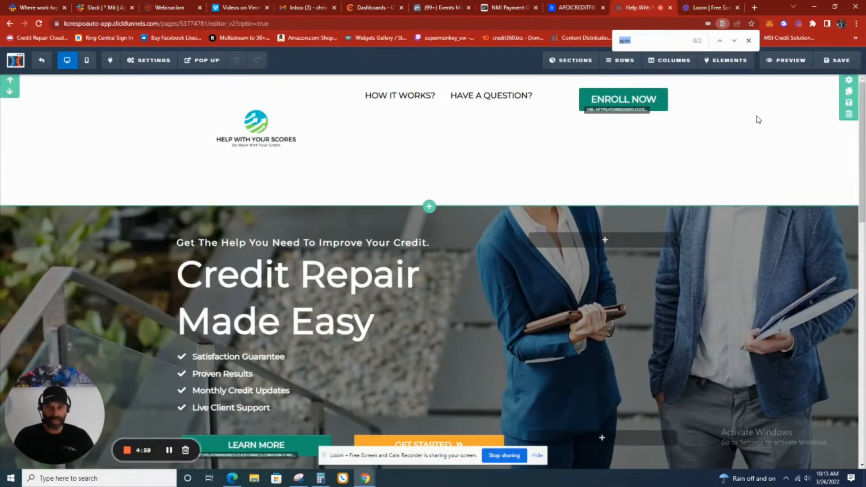
pyautogui.click(666, 37)
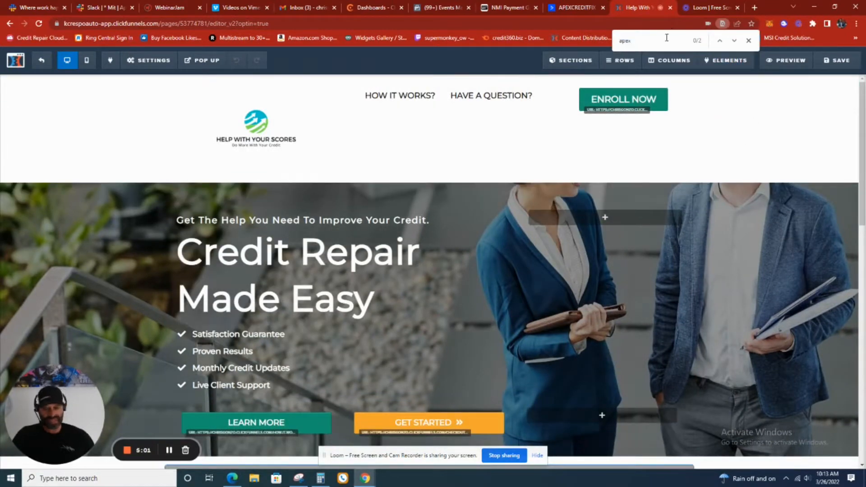
pyautogui.press('Return')
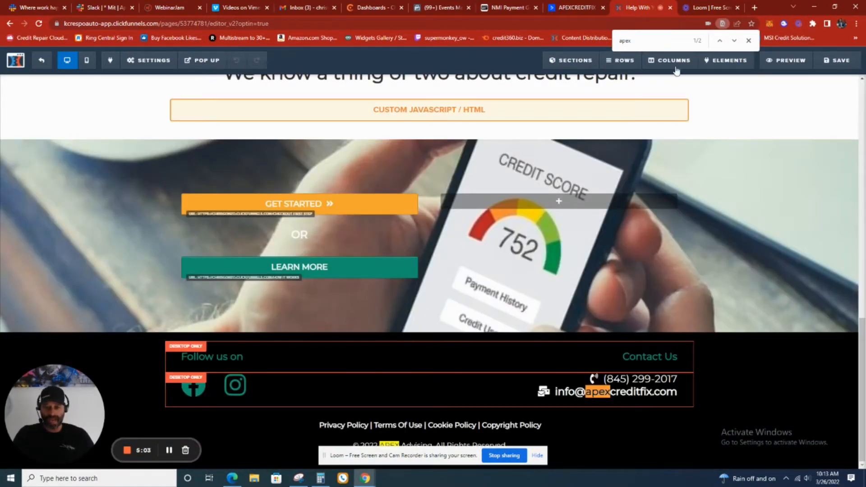
pyautogui.click(623, 393)
pyautogui.tripleClick(622, 393)
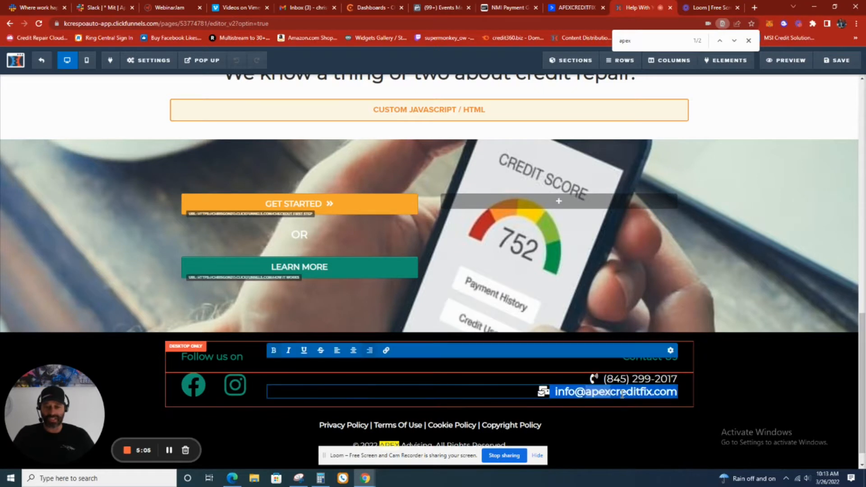
pyautogui.click(622, 393)
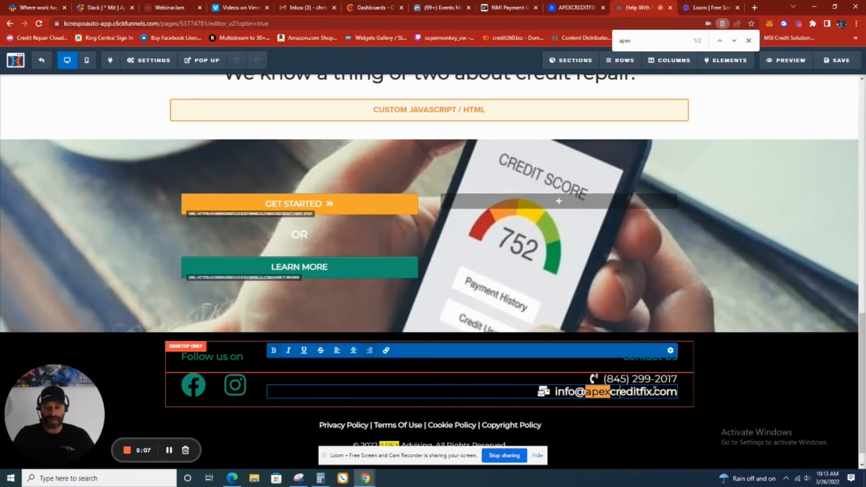
pyautogui.press('BackSpace')
pyautogui.press('BackSpace')
pyautogui.press('BackSpace')
pyautogui.press('BackSpace')
pyautogui.press('BackSpace')
pyautogui.press('BackSpace')
pyautogui.press('BackSpace')
pyautogui.press('BackSpace')
pyautogui.press('BackSpace')
pyautogui.press('BackSpace')
pyautogui.press('BackSpace')
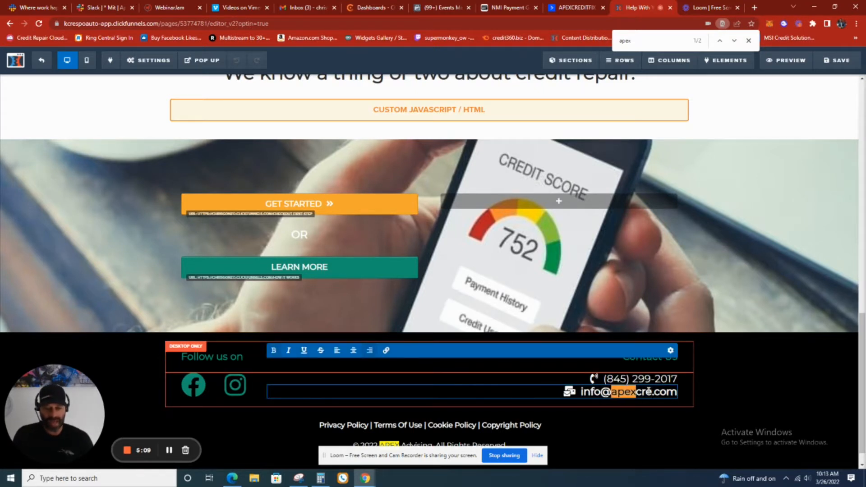
pyautogui.press('BackSpace')
pyautogui.press('BackSpace')
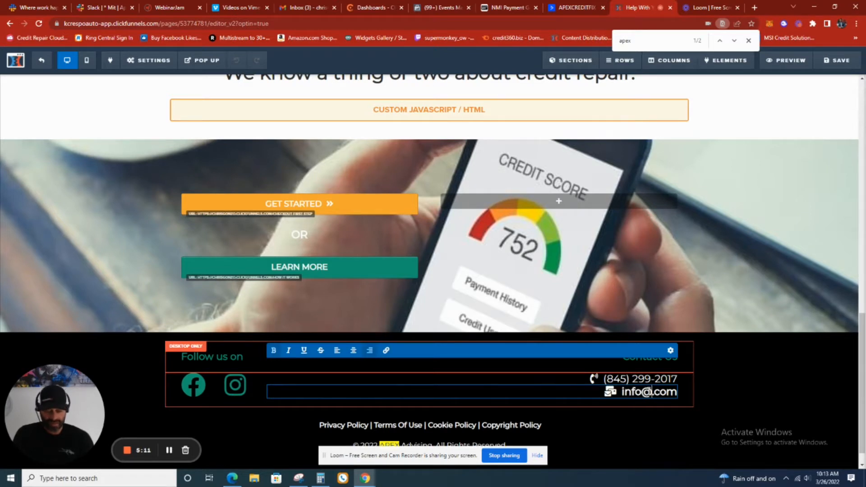
pyautogui.write('kevin')
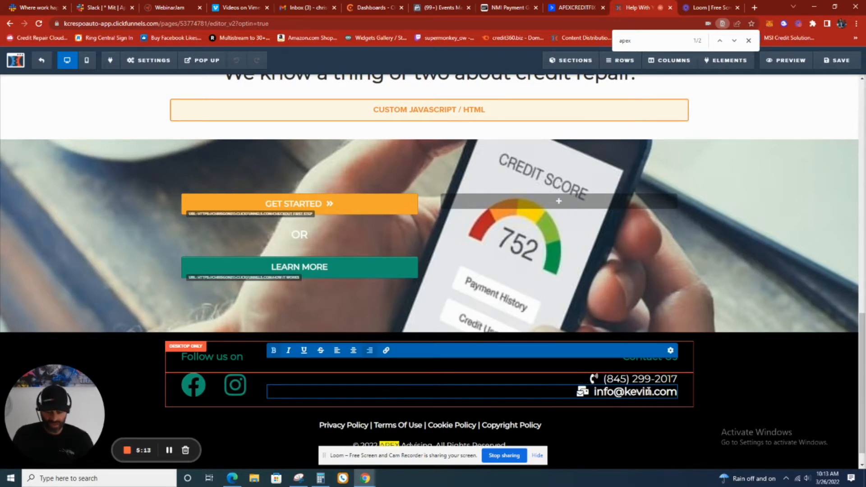
pyautogui.write('crespoau')
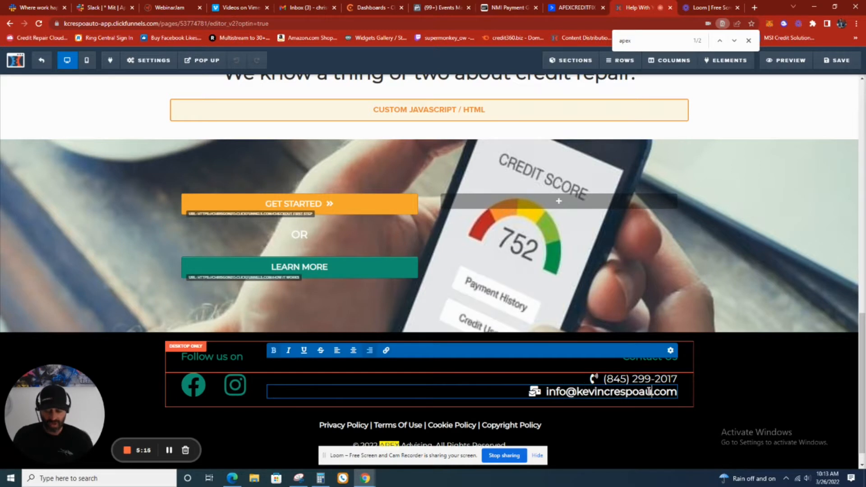
pyautogui.write('to.')
pyautogui.press('BackSpace')
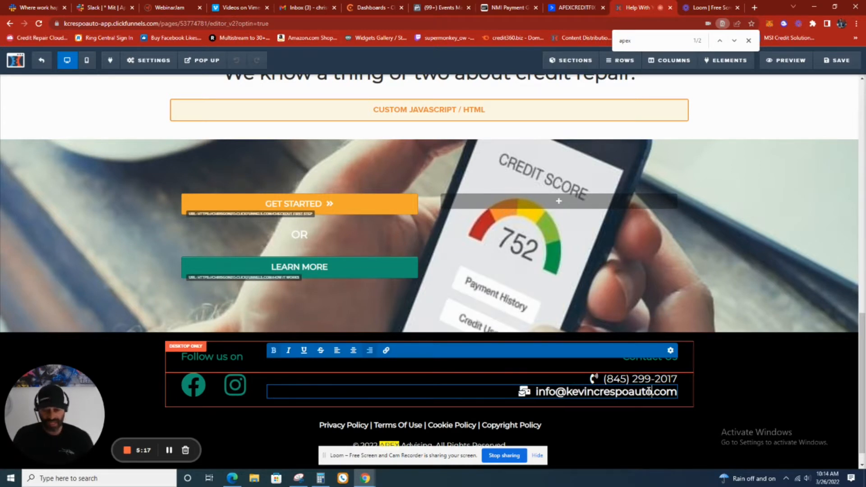
pyautogui.click(744, 284)
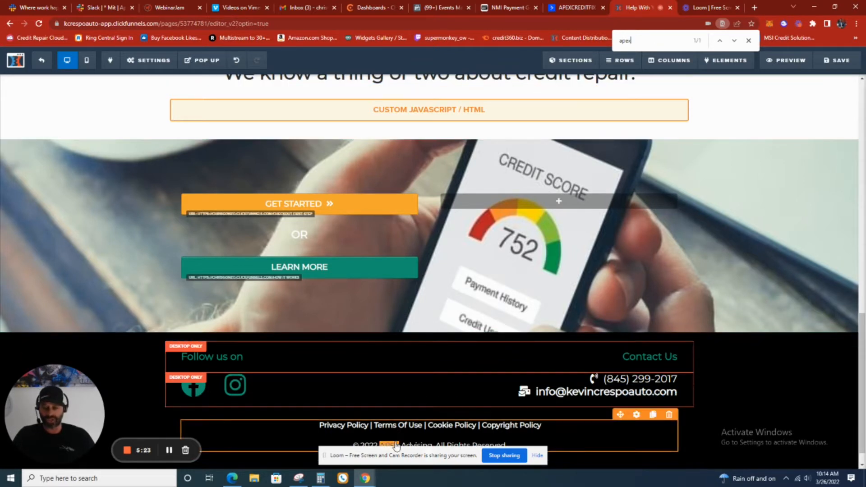
# Replace APEX Advising in the Home page footer's 2022 copyright line with the client's auto business name
pyautogui.doubleClick(396, 446)
pyautogui.scroll(-1, 402, 444)
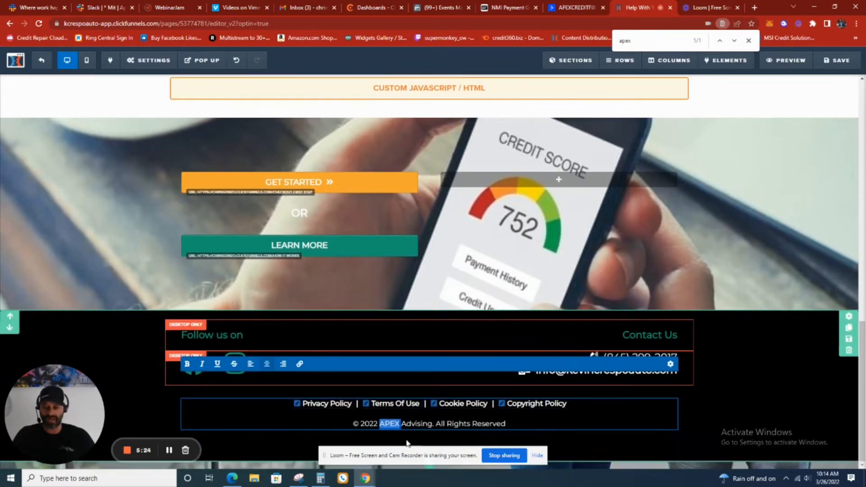
pyautogui.click(433, 423)
pyautogui.press('BackSpace')
pyautogui.press('BackSpace')
pyautogui.press('BackSpace')
pyautogui.press('BackSpace')
pyautogui.press('BackSpace')
pyautogui.press('BackSpace')
pyautogui.press('BackSpace')
pyautogui.press('BackSpace')
pyautogui.press('BackSpace')
pyautogui.press('BackSpace')
pyautogui.press('BackSpace')
pyautogui.press('BackSpace')
pyautogui.press('BackSpace')
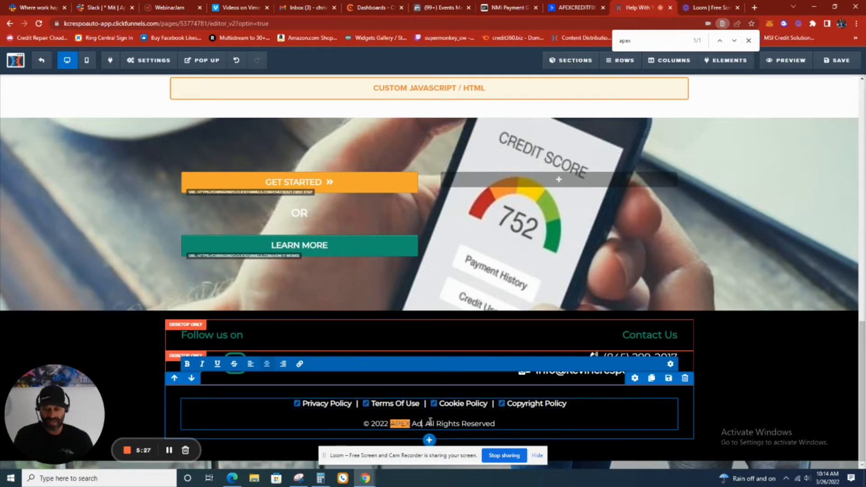
pyautogui.press('BackSpace')
pyautogui.write('Kevin')
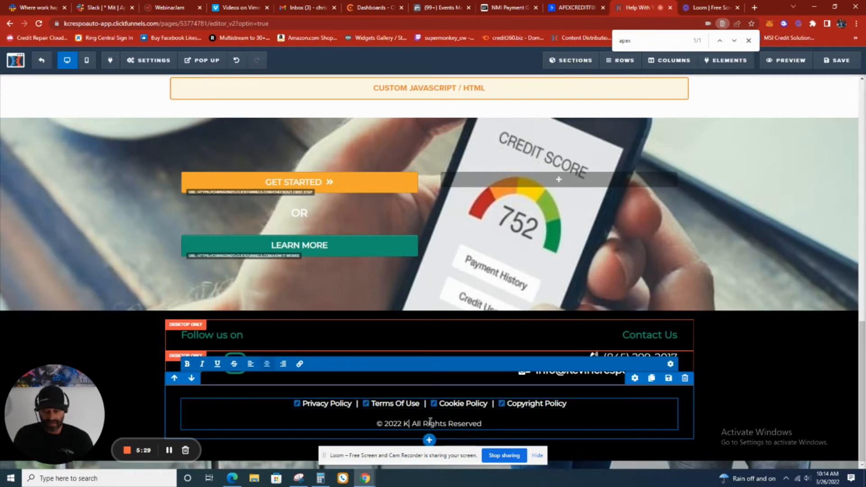
pyautogui.write(' Crespo')
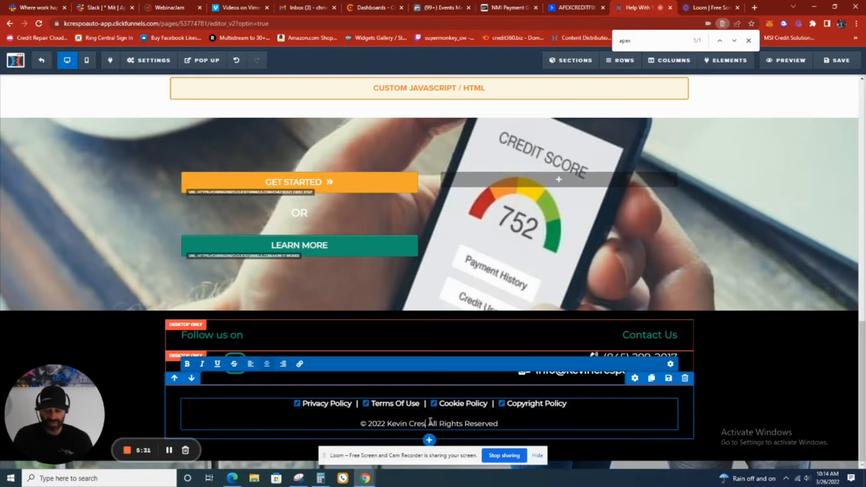
pyautogui.write(' Auto.')
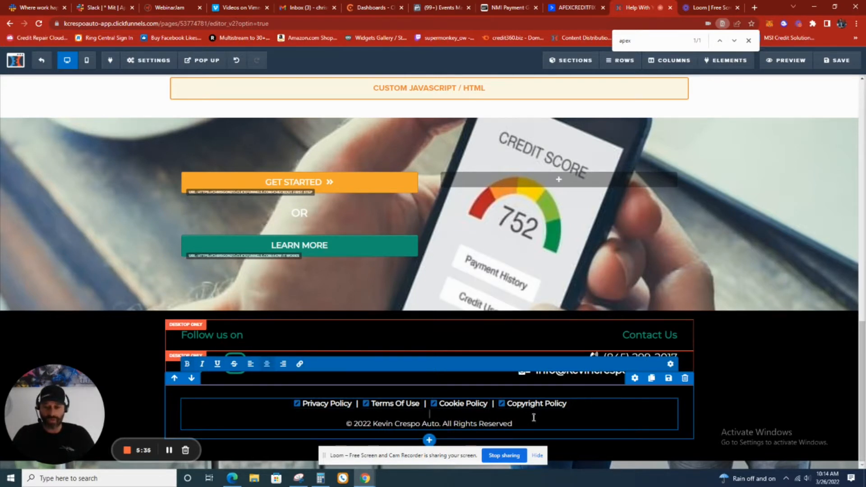
# Save the edited Home page
pyautogui.scroll(1, 581, 310)
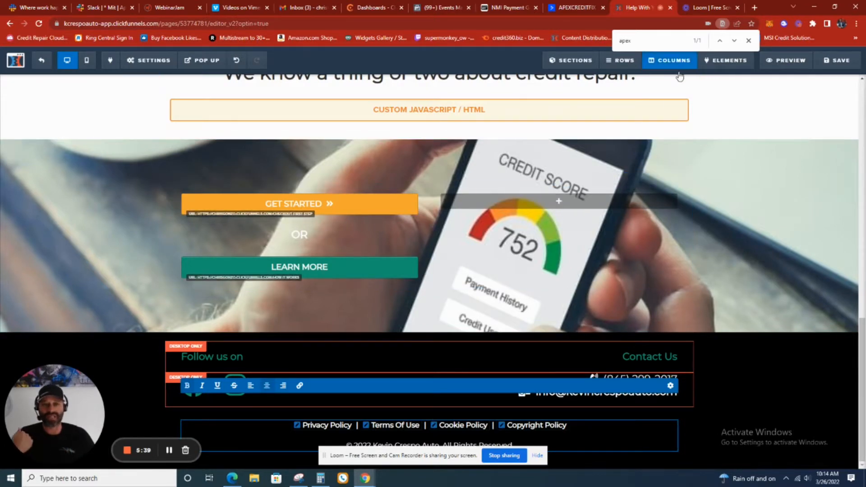
pyautogui.scroll(2, 608, 225)
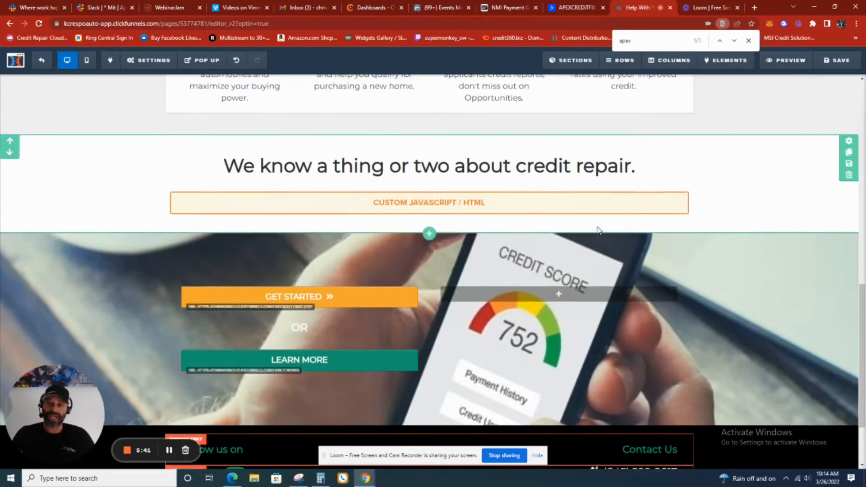
pyautogui.scroll(5, 600, 226)
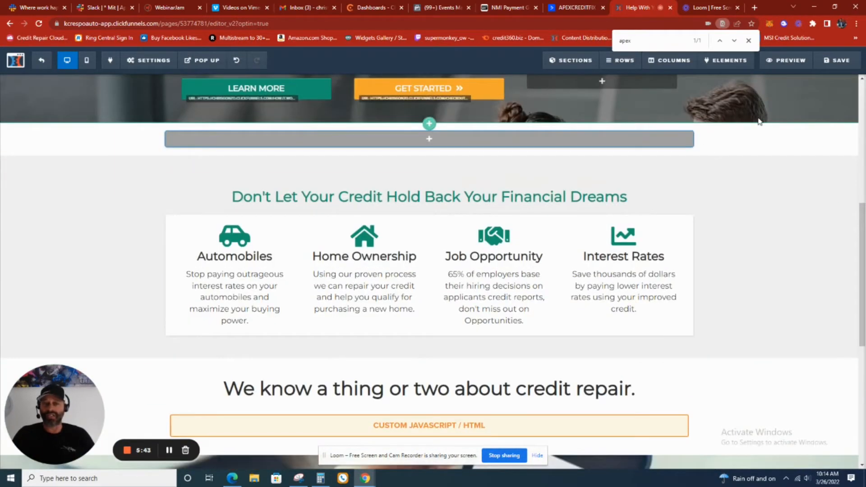
pyautogui.scroll(3, 760, 121)
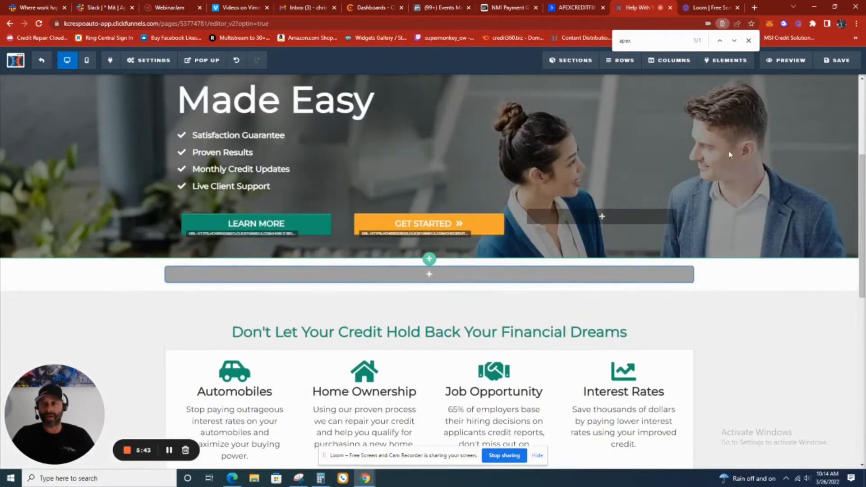
pyautogui.click(847, 65)
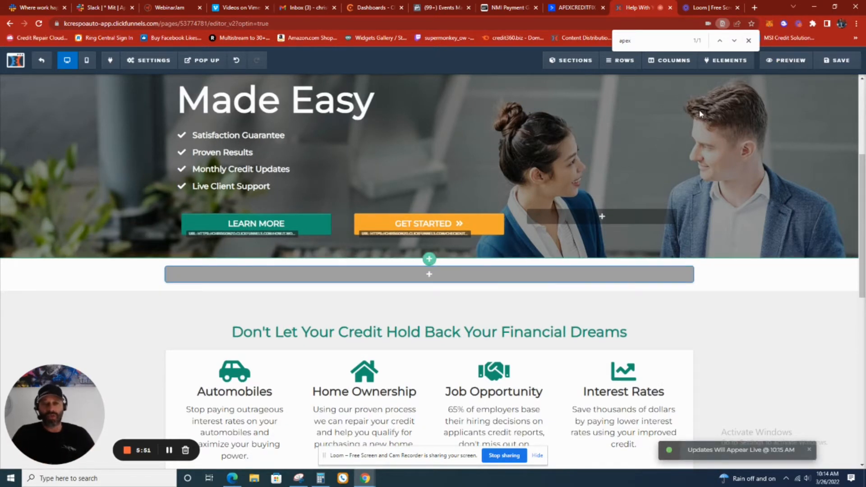
# Review the link URLs of the Home page's header navigation, starting with HOW IT WORKS?
pyautogui.scroll(4, 582, 189)
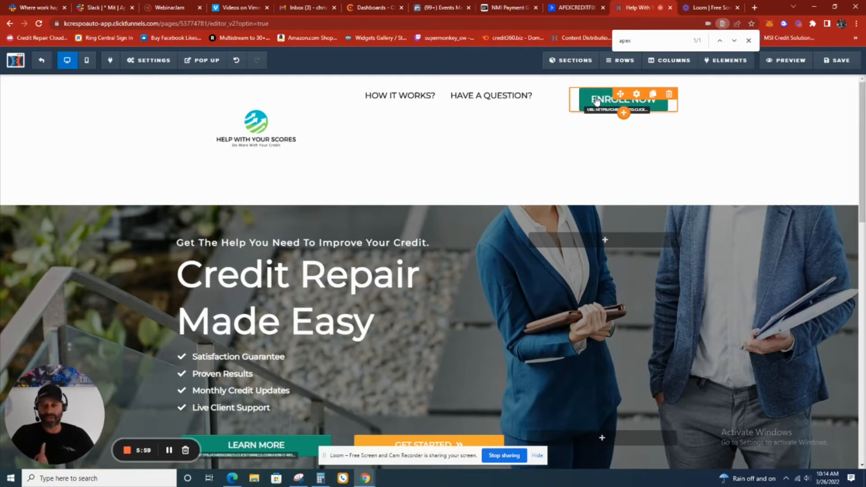
pyautogui.click(471, 101)
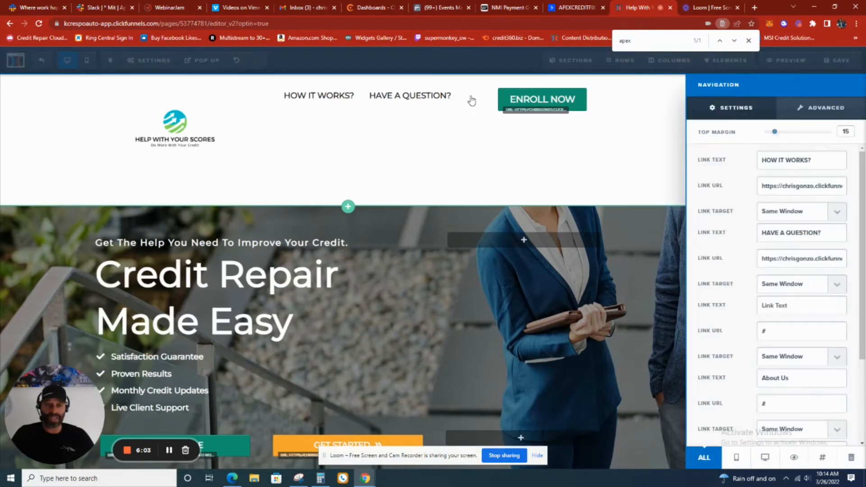
pyautogui.tripleClick(813, 190)
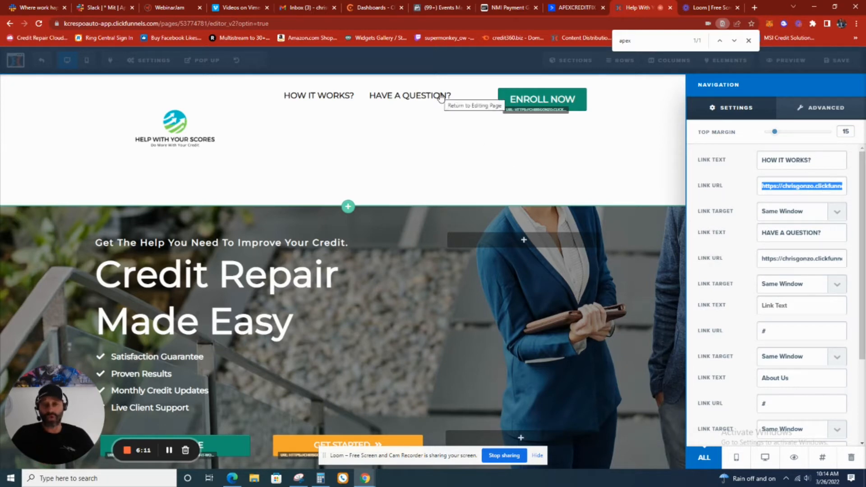
pyautogui.click(537, 101)
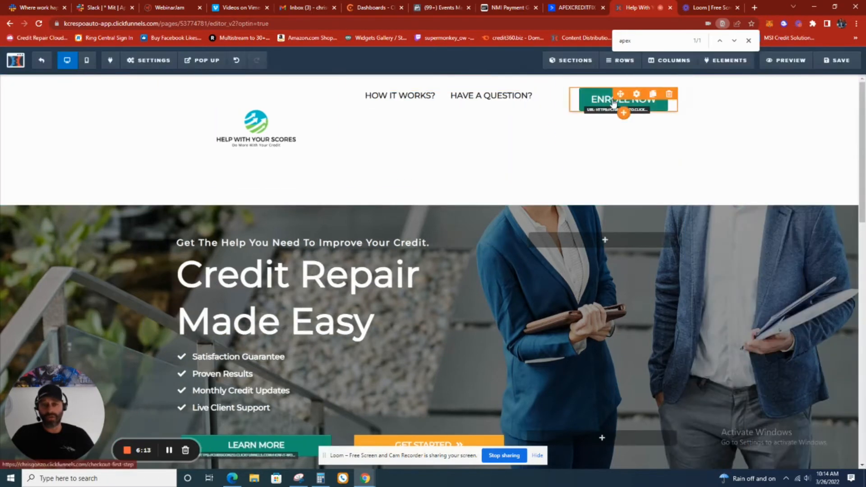
# Examine the website URL set as the action of the header's ENROLL NOW button
pyautogui.click(614, 102)
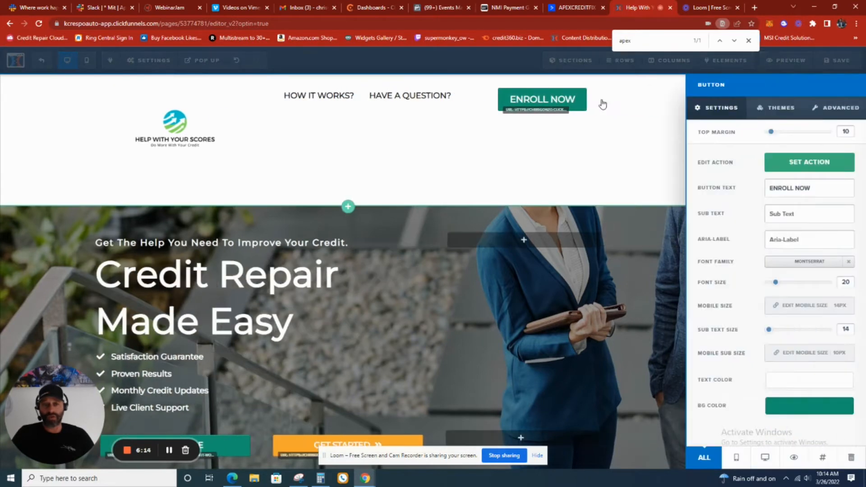
pyautogui.click(833, 163)
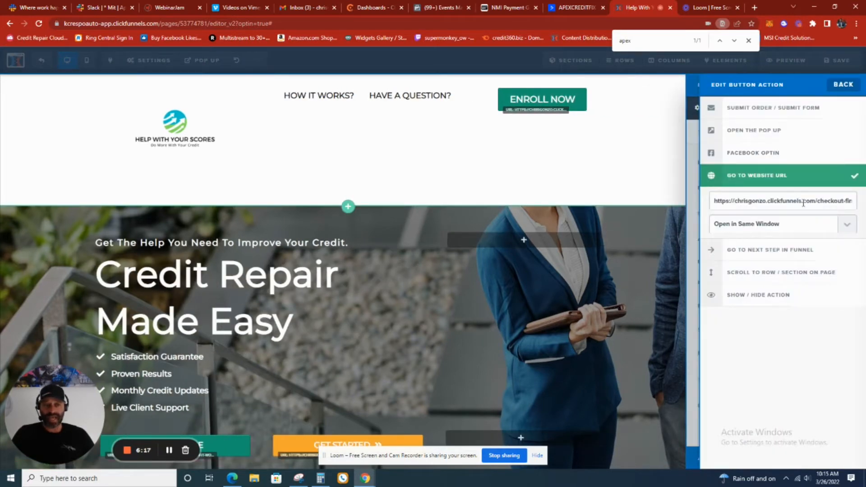
pyautogui.tripleClick(803, 201)
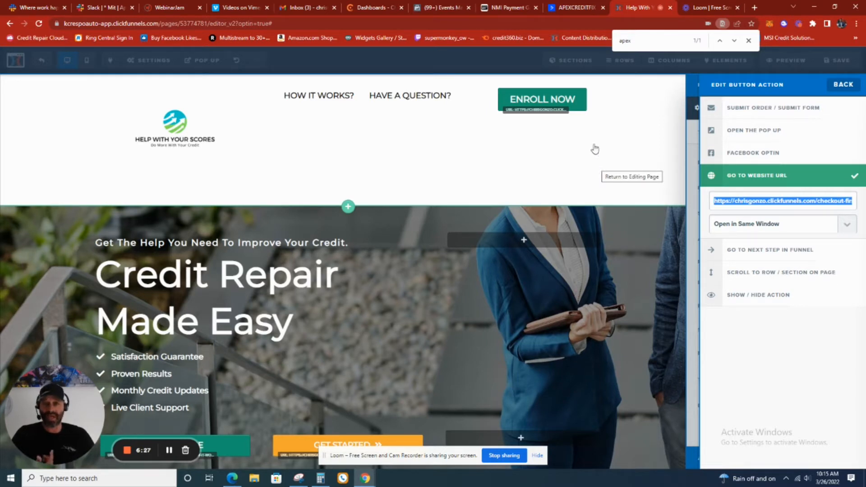
# Check the pixel's list of installed websites in Facebook Events Manager, close it, and return to the Home page editor
pyautogui.click(443, 10)
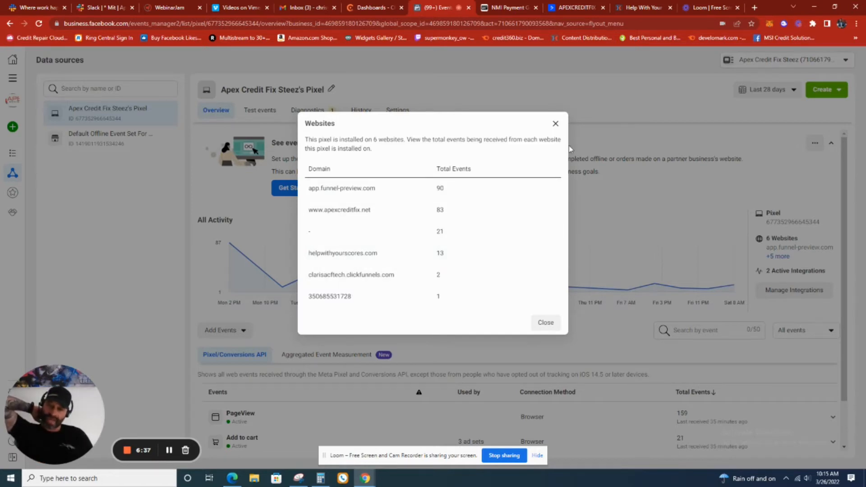
pyautogui.click(555, 123)
pyautogui.click(636, 12)
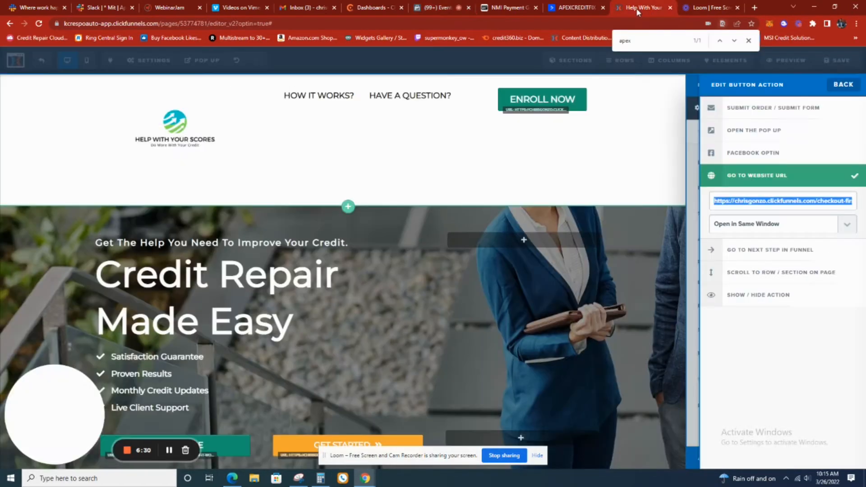
# Leave the button's action settings and check the Home page's header tracking code
pyautogui.click(453, 167)
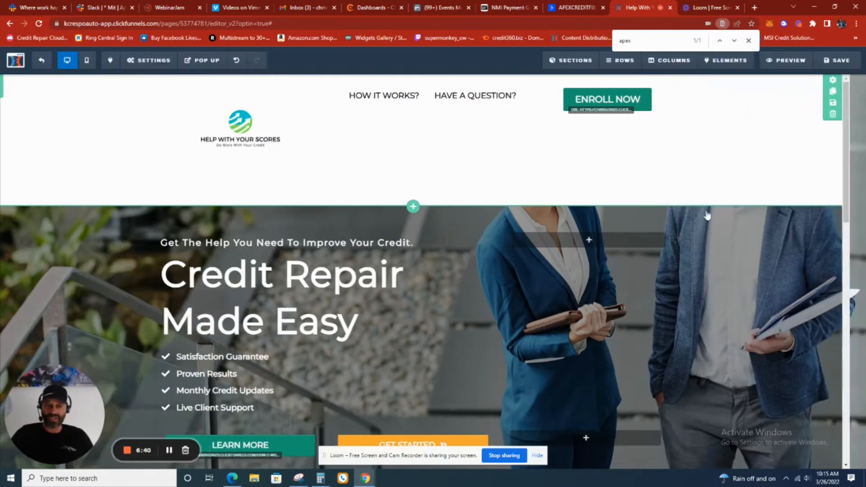
pyautogui.click(132, 63)
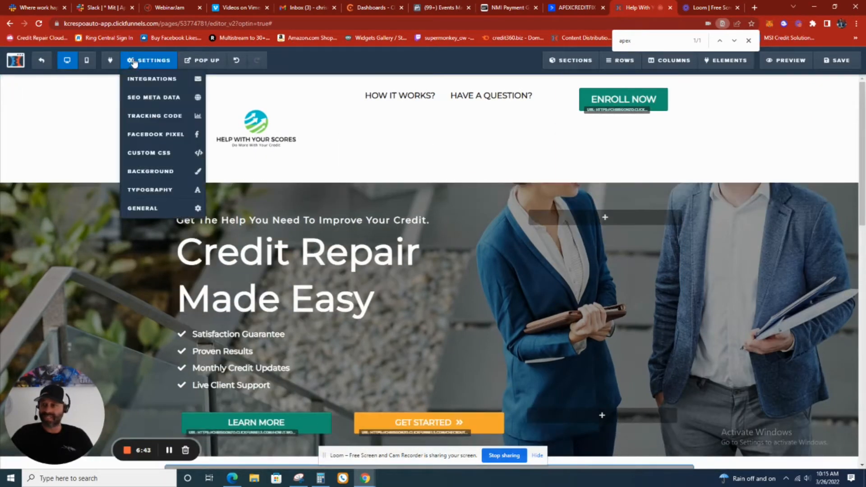
pyautogui.click(148, 114)
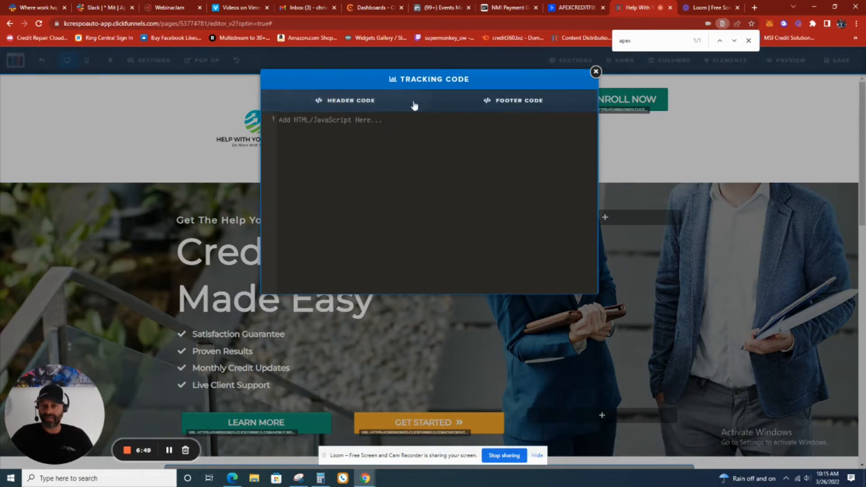
pyautogui.click(596, 73)
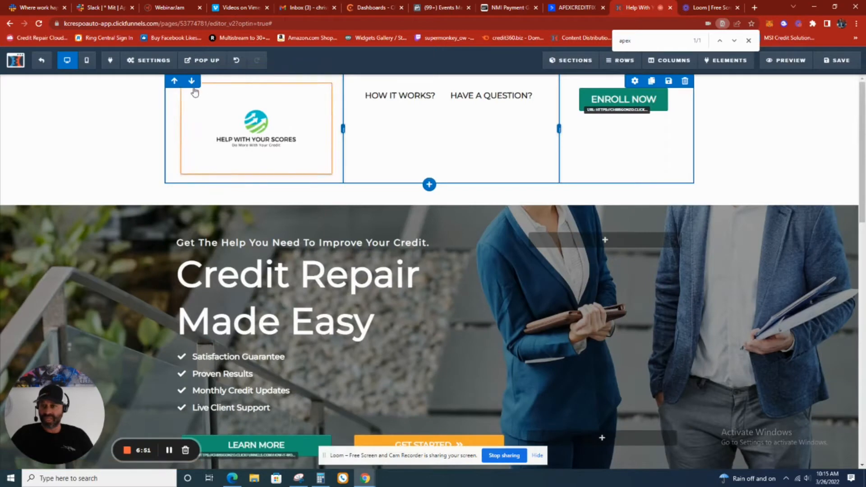
pyautogui.click(651, 107)
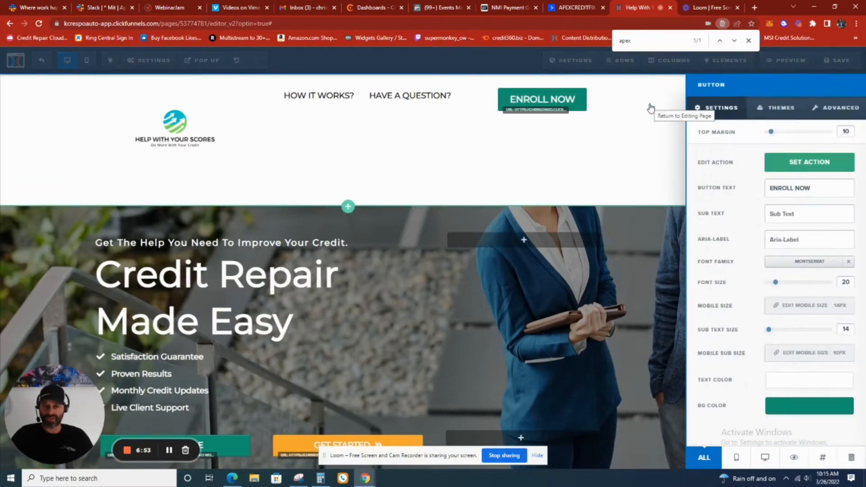
pyautogui.click(481, 141)
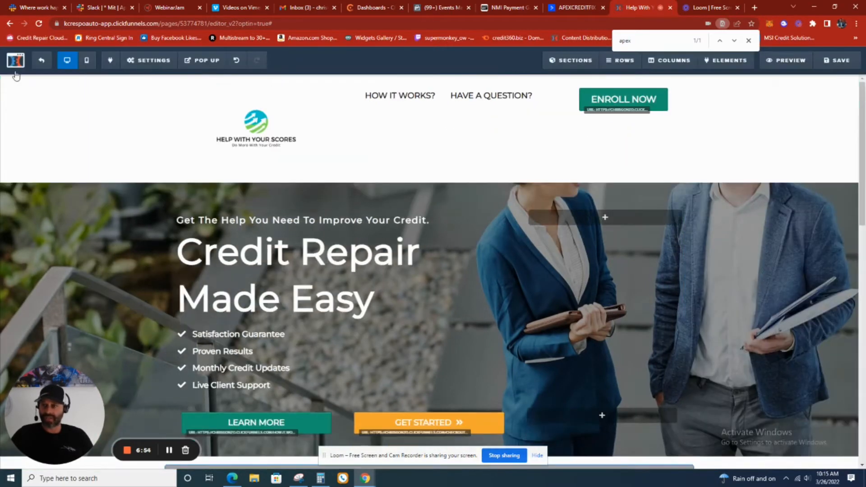
# Exit the Home page editor without saving and open the Checkout First Step page for editing
pyautogui.click(37, 63)
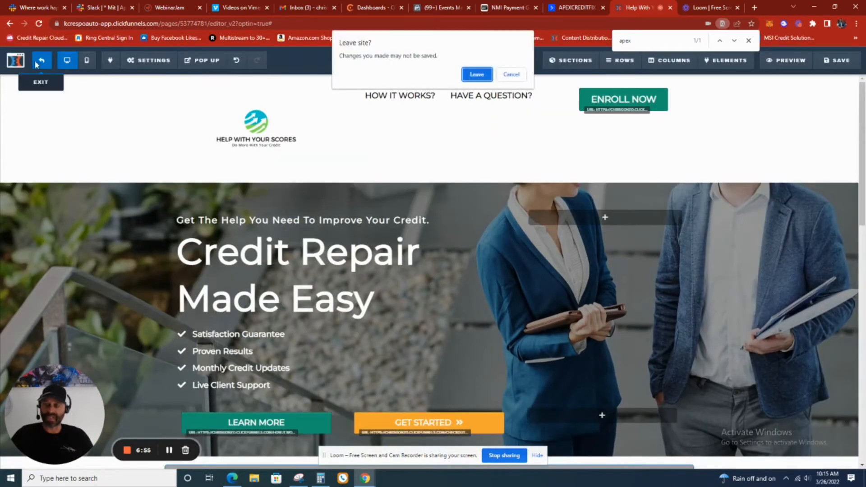
pyautogui.click(474, 75)
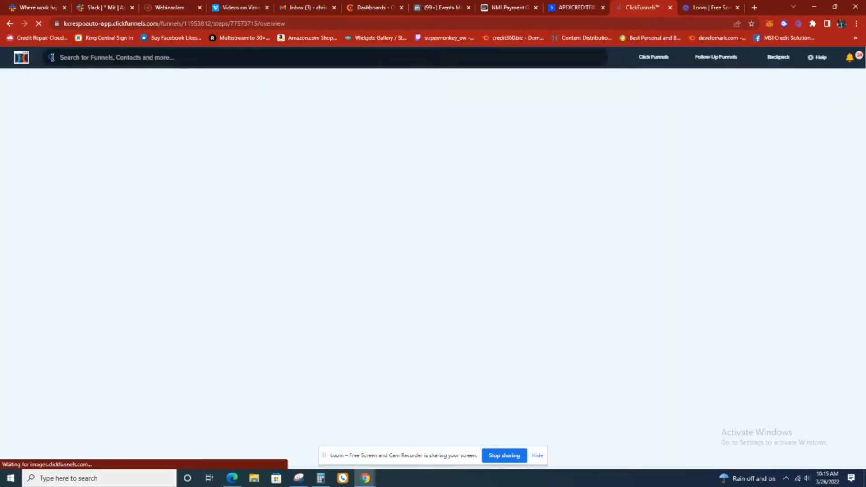
pyautogui.scroll(-1, 236, 261)
pyautogui.scroll(-1, 236, 260)
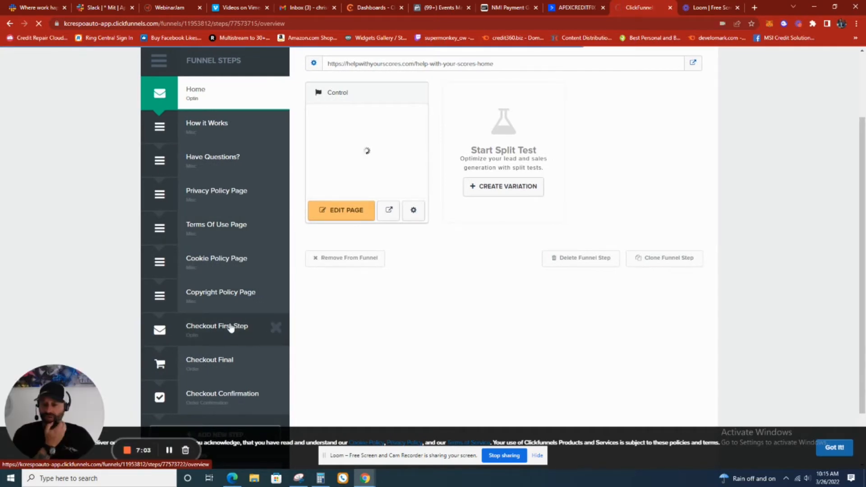
pyautogui.click(230, 327)
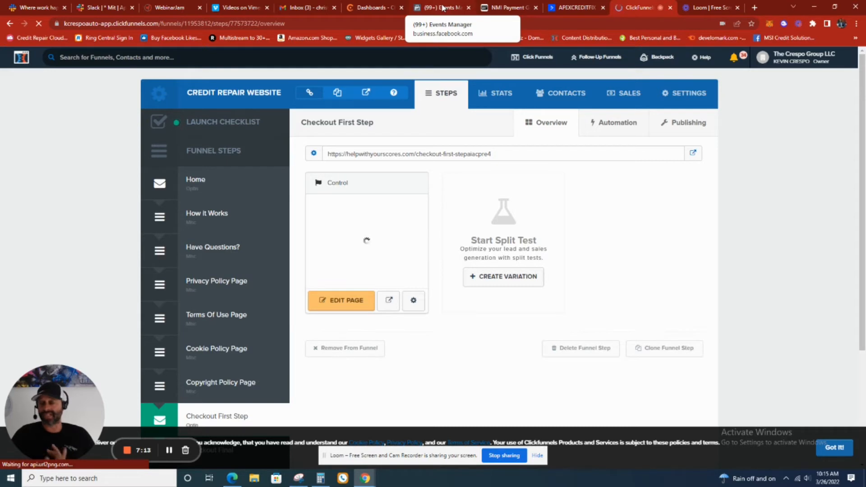
pyautogui.scroll(-2, 244, 216)
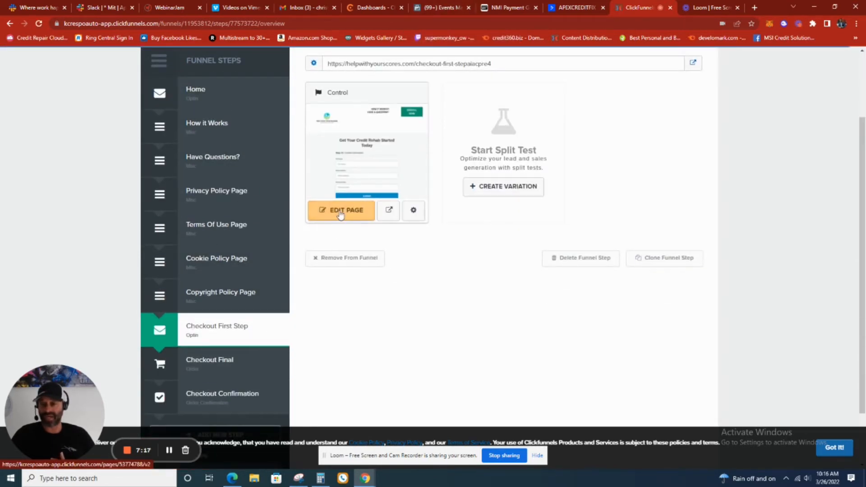
pyautogui.click(341, 212)
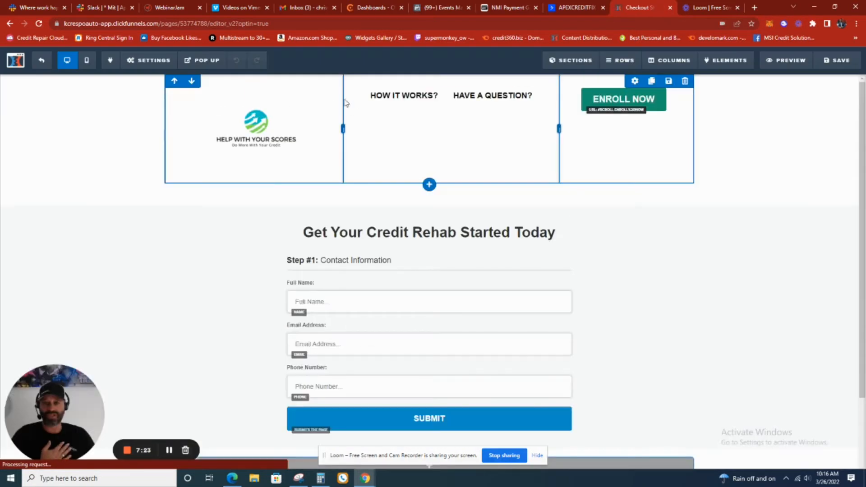
# Delete the AddToCart script from the Checkout First Step page's header tracking code and save the page
pyautogui.click(155, 61)
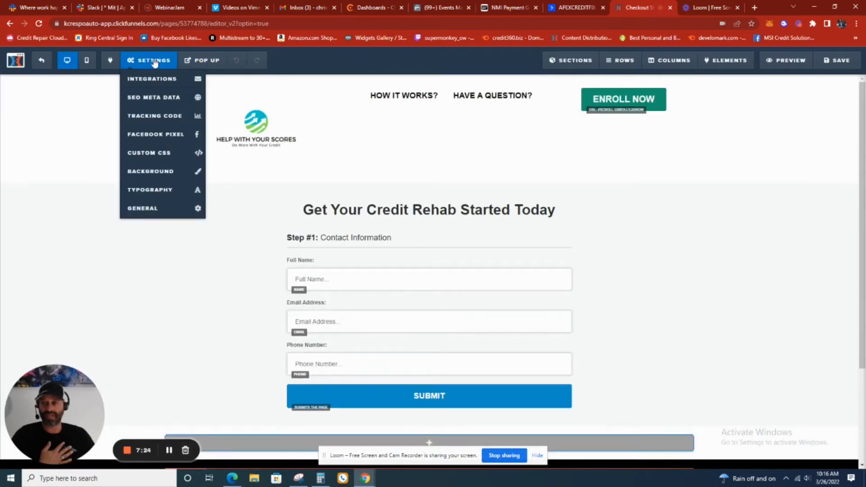
pyautogui.click(156, 115)
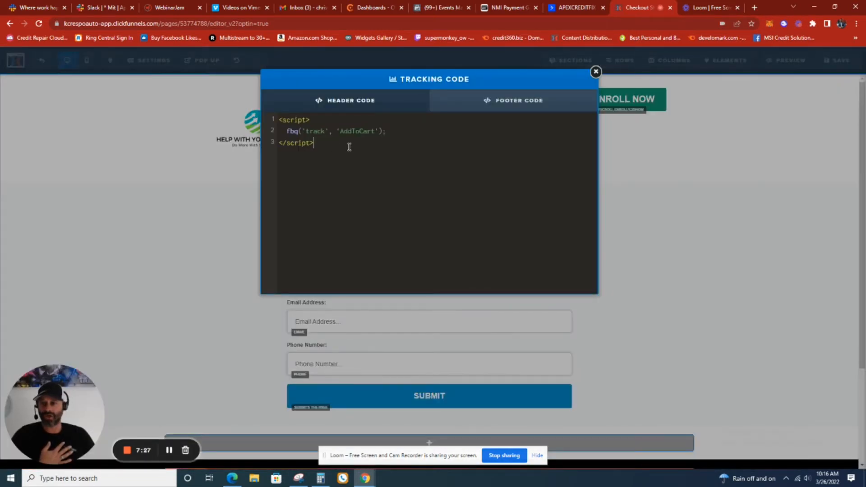
pyautogui.moveTo(349, 148); pyautogui.dragTo(269, 121)
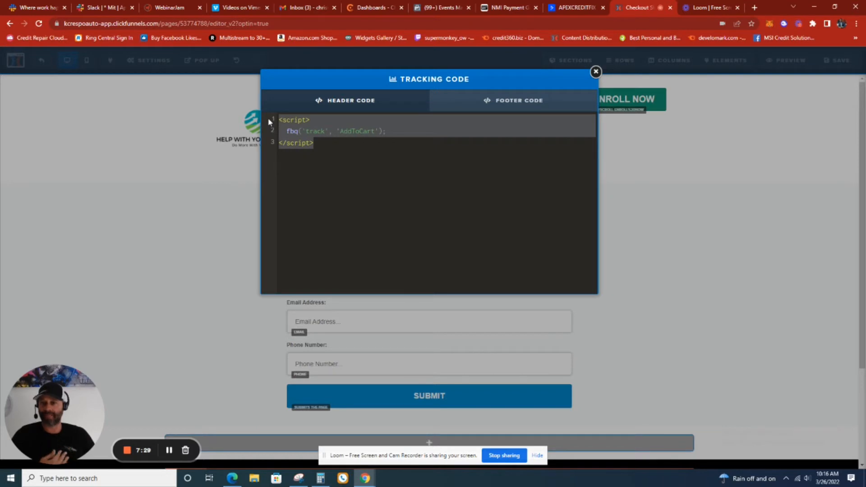
pyautogui.press('BackSpace')
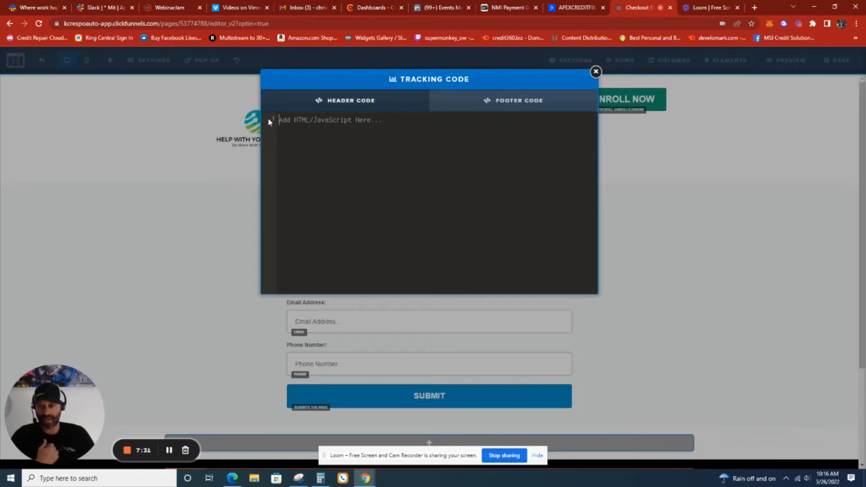
pyautogui.click(596, 72)
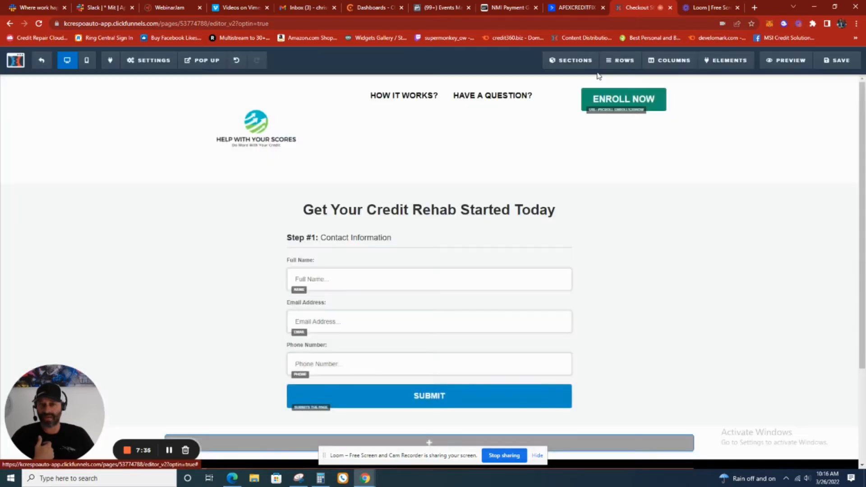
pyautogui.click(838, 63)
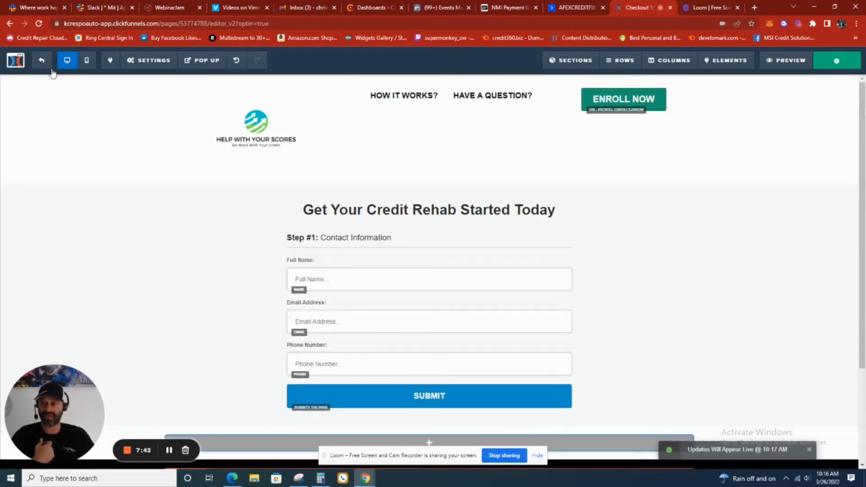
# Exit the Checkout First Step editor and open the Checkout Final page for editing
pyautogui.click(40, 63)
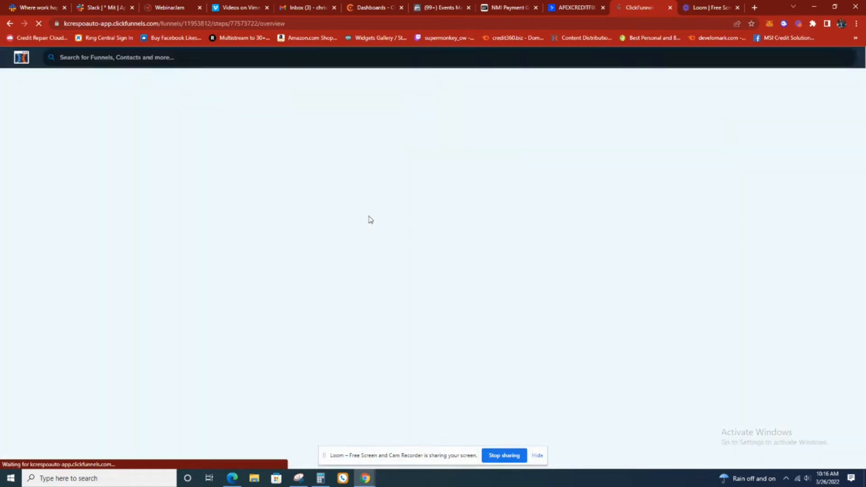
pyautogui.scroll(-2, 340, 290)
pyautogui.scroll(-1, 257, 359)
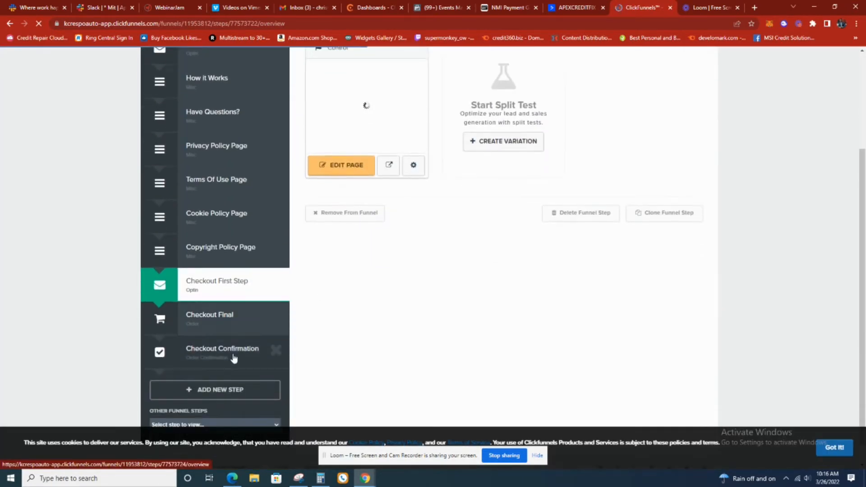
pyautogui.click(229, 330)
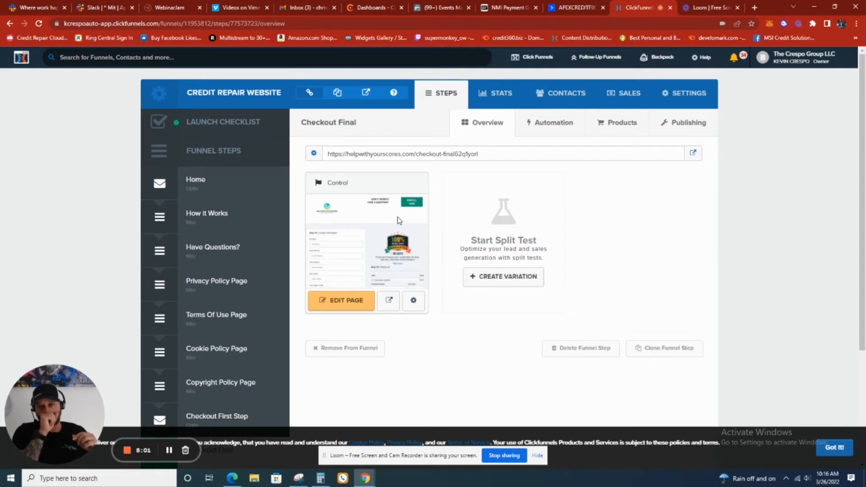
pyautogui.click(339, 301)
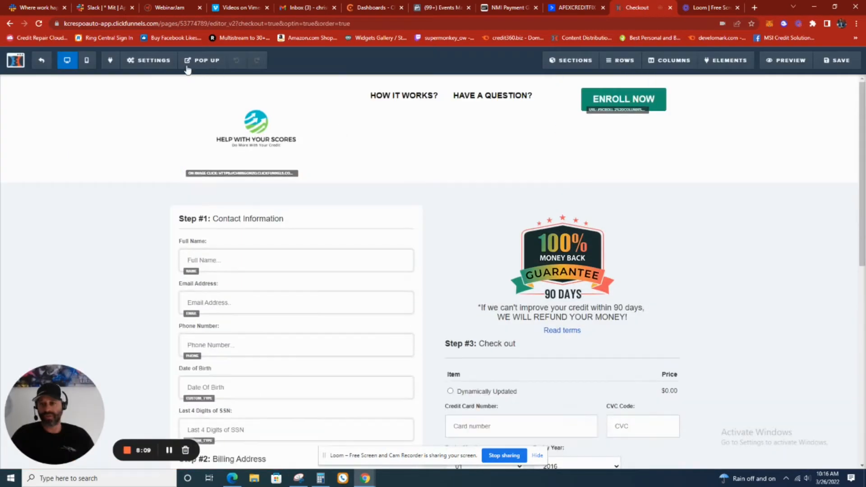
# Cut the InitiateCheckout script from the Checkout Final page's header tracking code
pyautogui.click(142, 62)
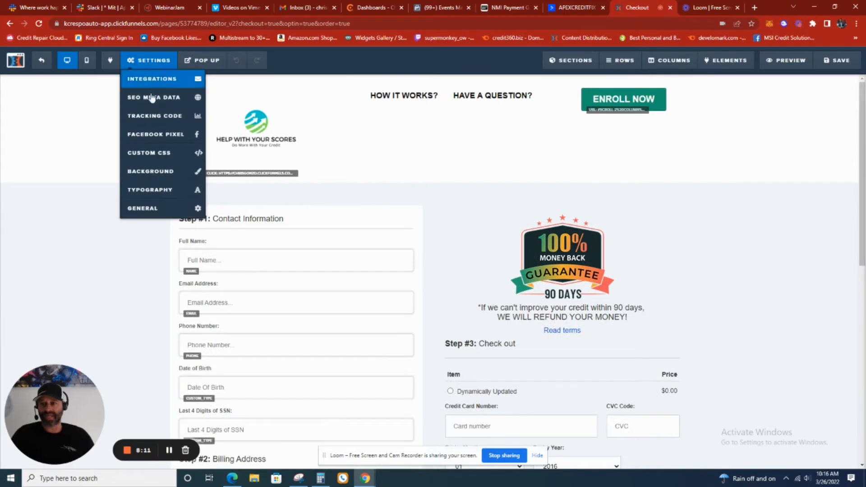
pyautogui.click(154, 116)
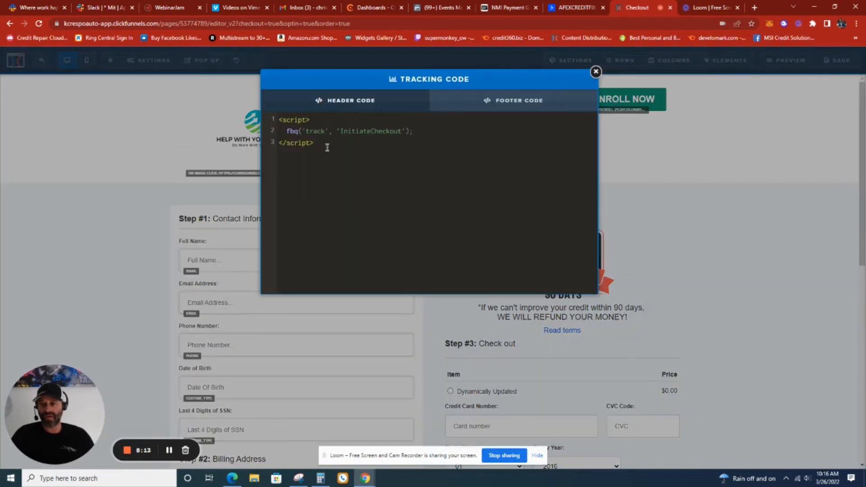
pyautogui.moveTo(375, 145); pyautogui.dragTo(291, 119)
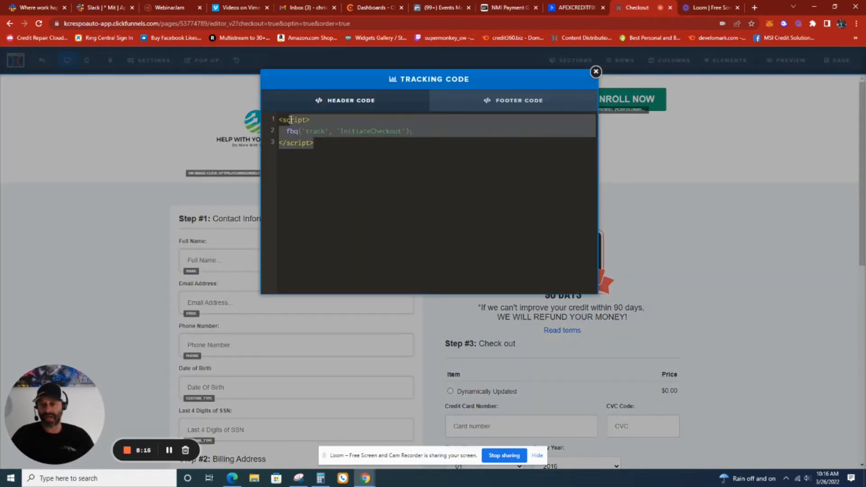
pyautogui.hotkey('ctrl', 'x')
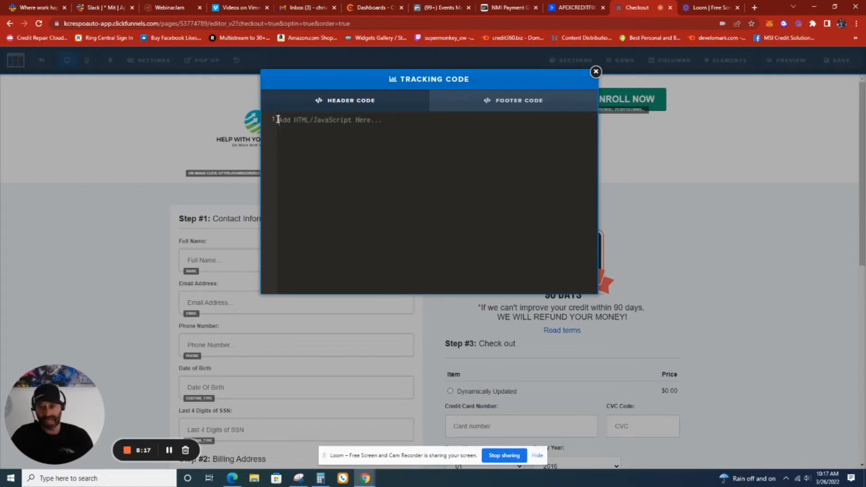
# Check the Checkout Final page's footer tracking code for scripts and save the page
pyautogui.click(499, 102)
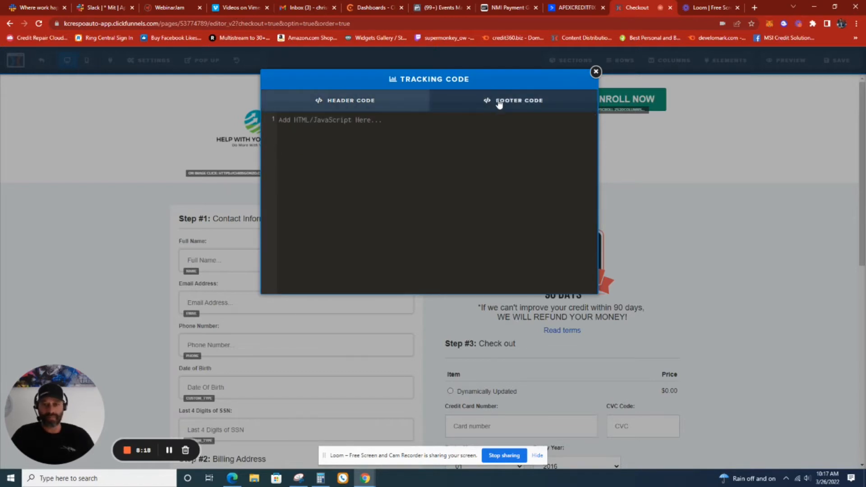
pyautogui.click(597, 71)
pyautogui.click(850, 62)
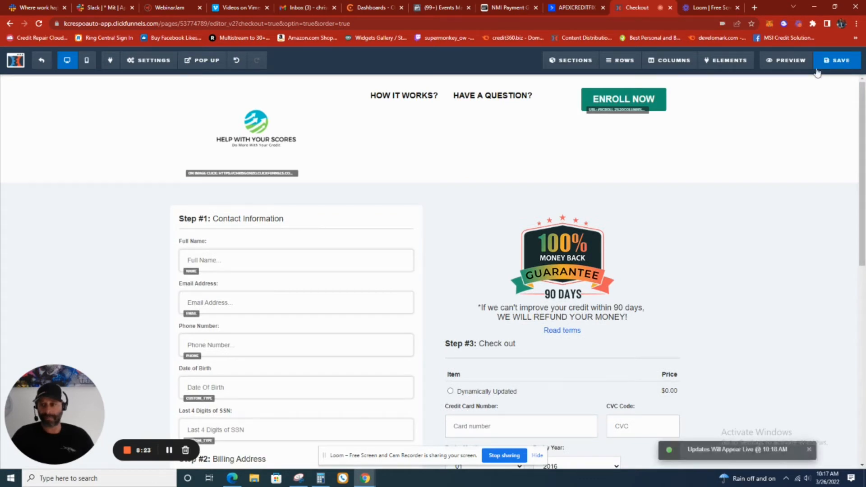
# Exit the Checkout Final editor and open the Checkout Confirmation page for editing
pyautogui.click(41, 60)
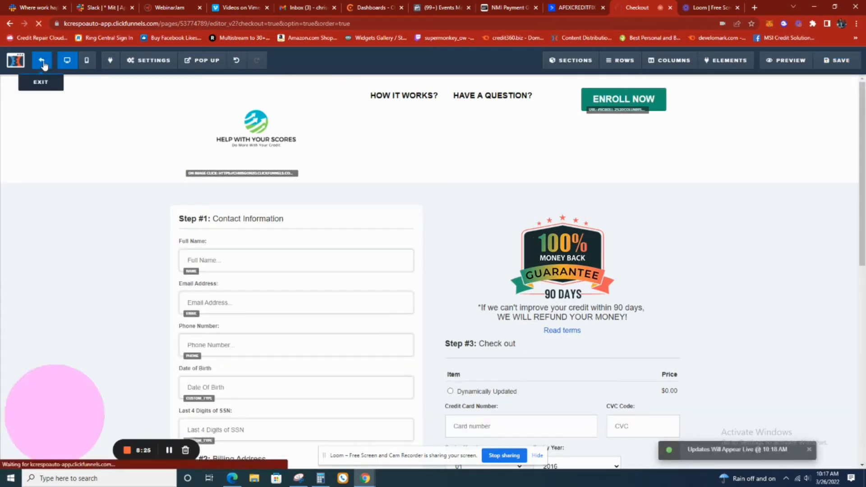
pyautogui.scroll(-3, 264, 220)
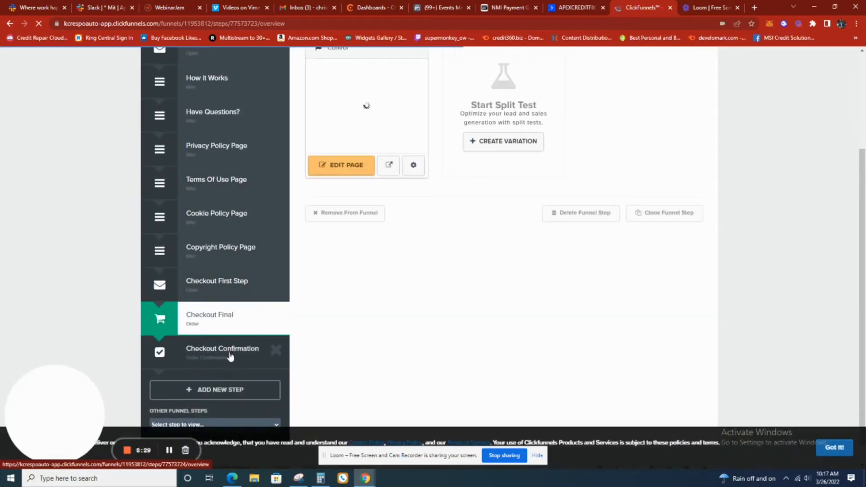
pyautogui.click(230, 356)
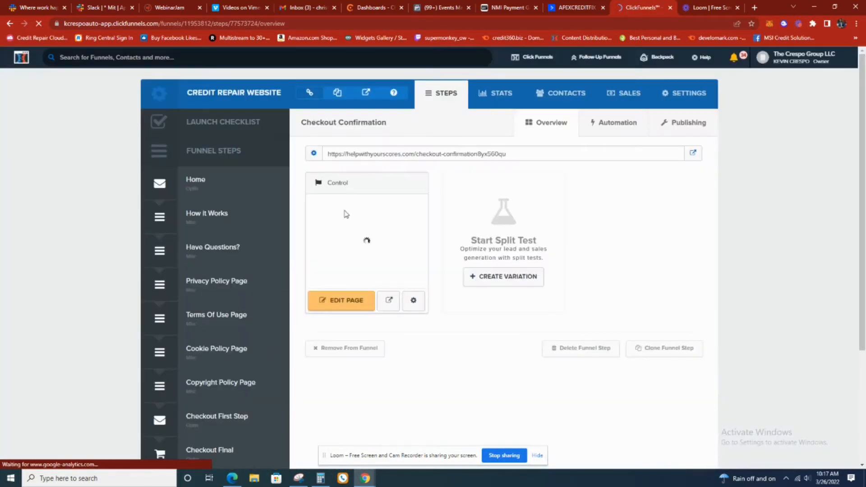
pyautogui.click(346, 301)
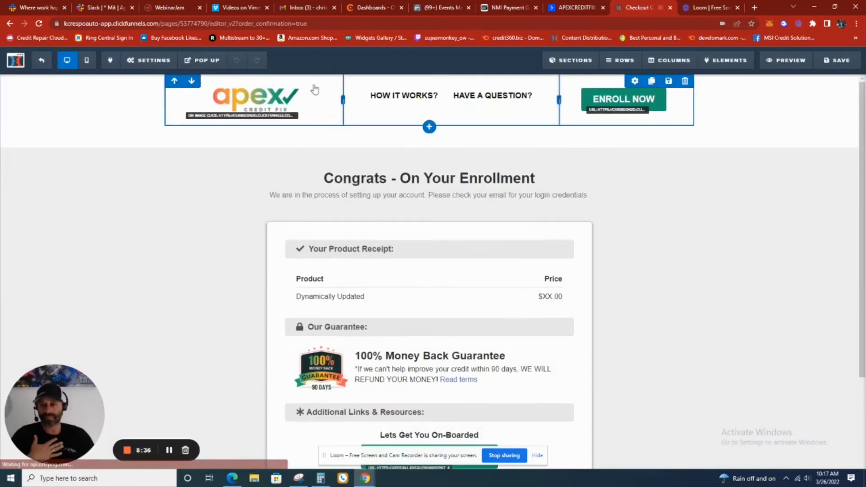
# Delete the Purchase script from the Checkout Confirmation page's header tracking code and save the page
pyautogui.moveTo(166, 65)
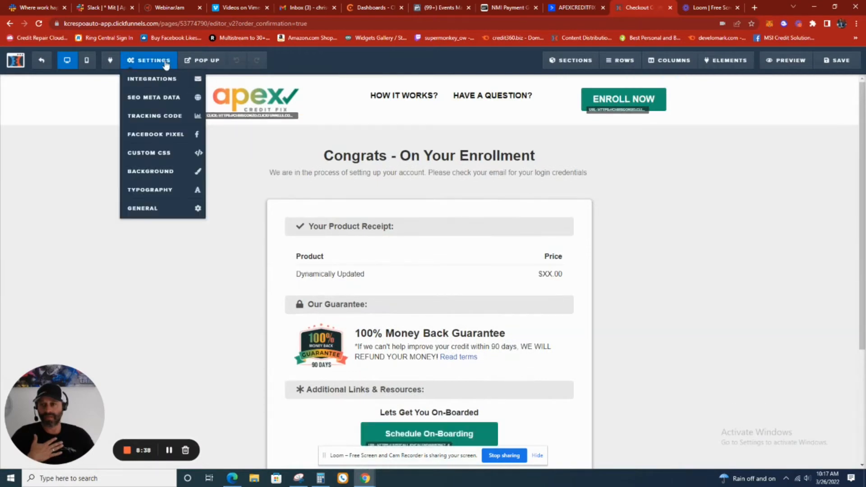
pyautogui.click(161, 116)
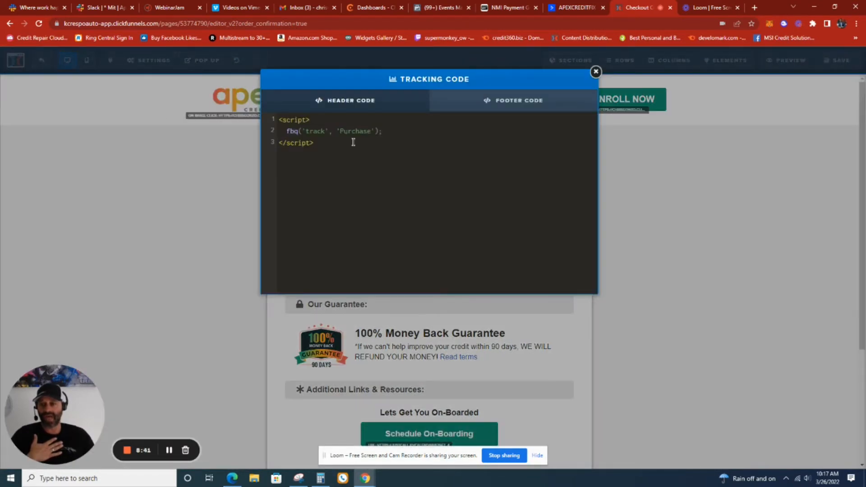
pyautogui.moveTo(328, 144); pyautogui.dragTo(281, 118)
pyautogui.press('BackSpace')
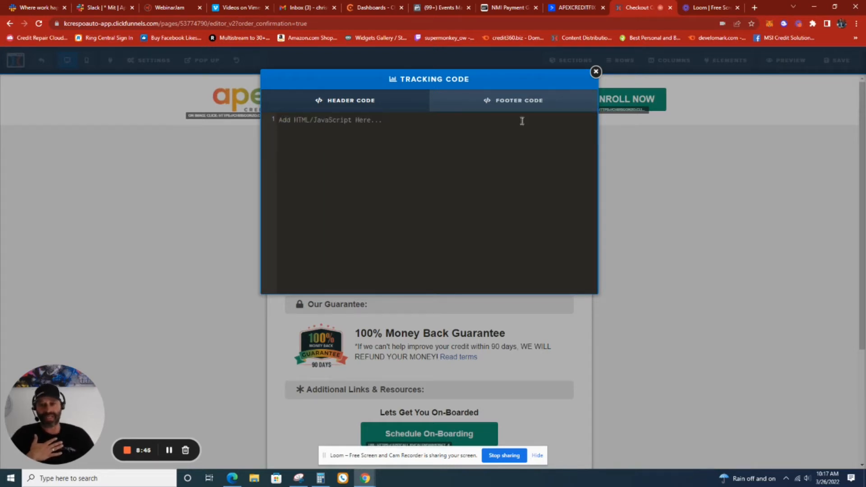
pyautogui.click(528, 102)
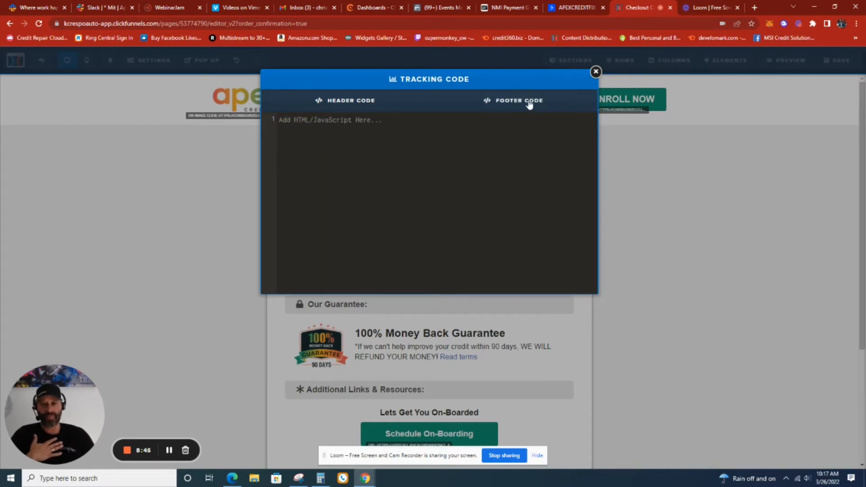
pyautogui.click(596, 72)
pyautogui.click(836, 68)
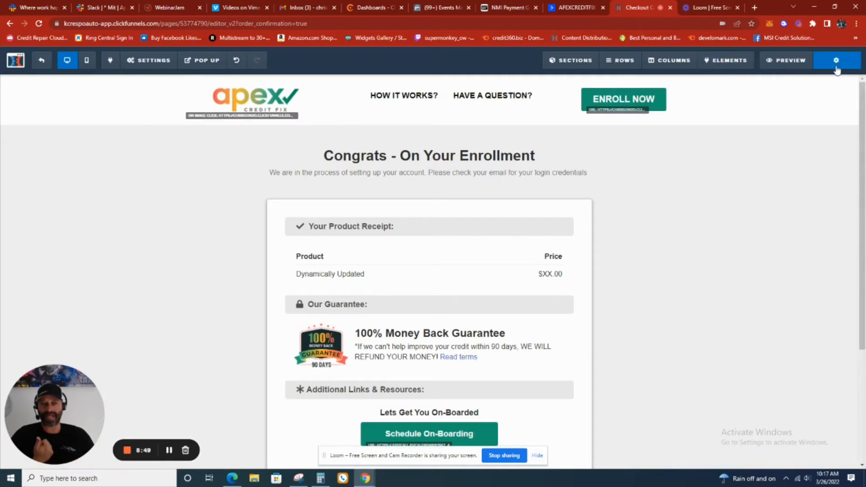
# Search the Checkout Confirmation page for "apex" and replace the domain in the footer's contact e-mail with the client's business domain
pyautogui.scroll(-2, 648, 289)
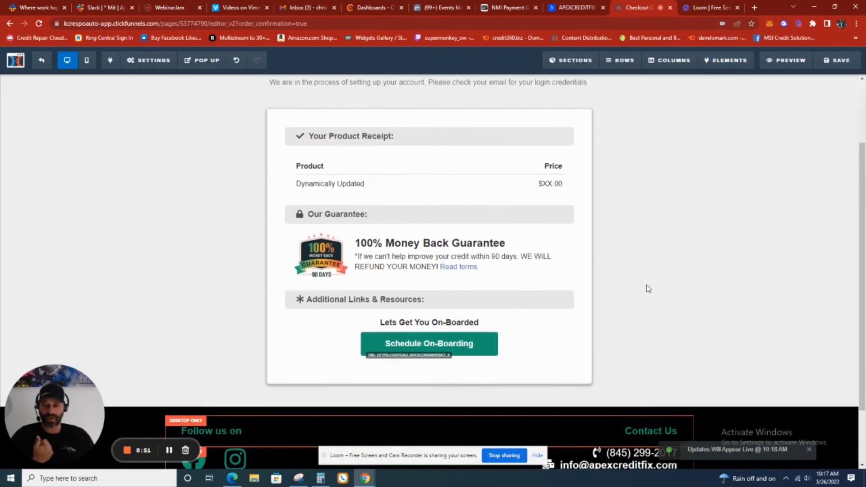
pyautogui.scroll(2, 648, 288)
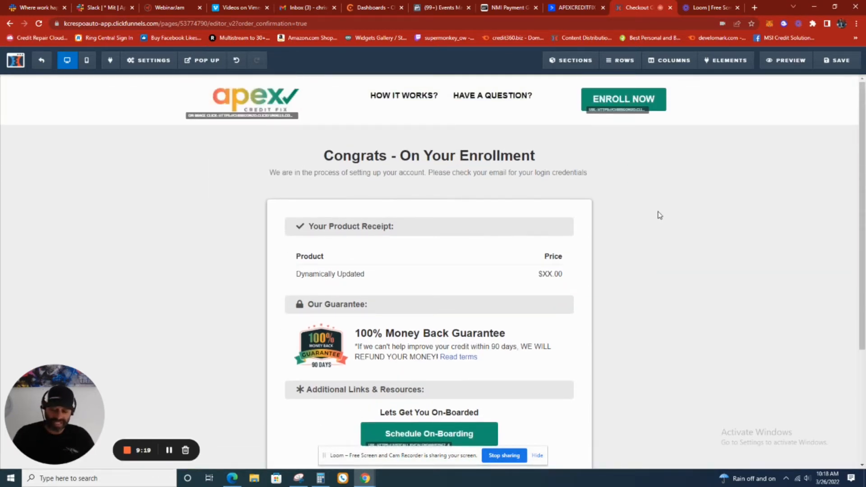
pyautogui.hotkey('ctrl', 'f')
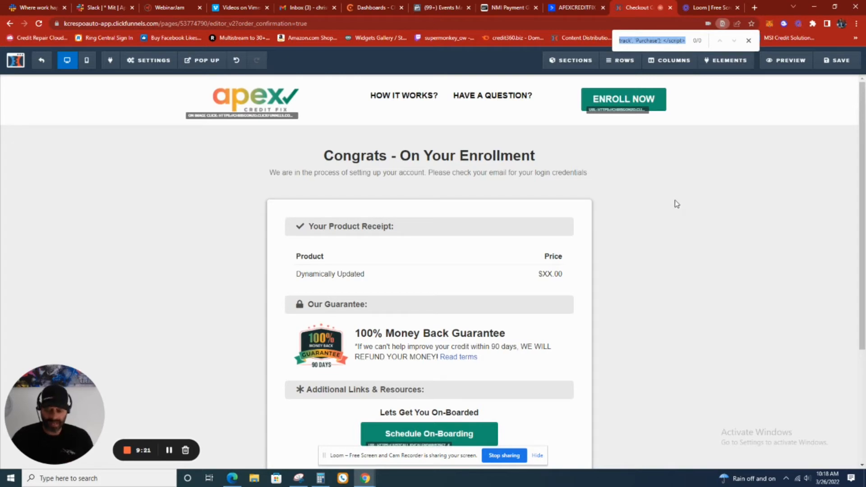
pyautogui.write('apex')
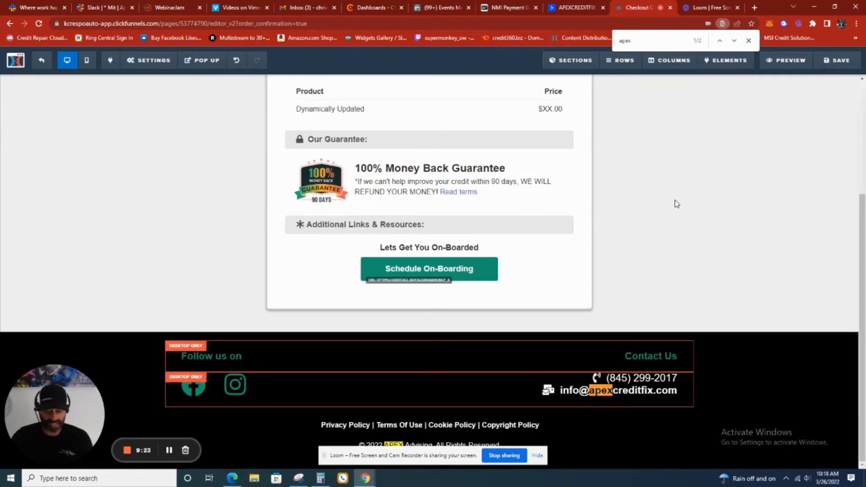
pyautogui.press('Return')
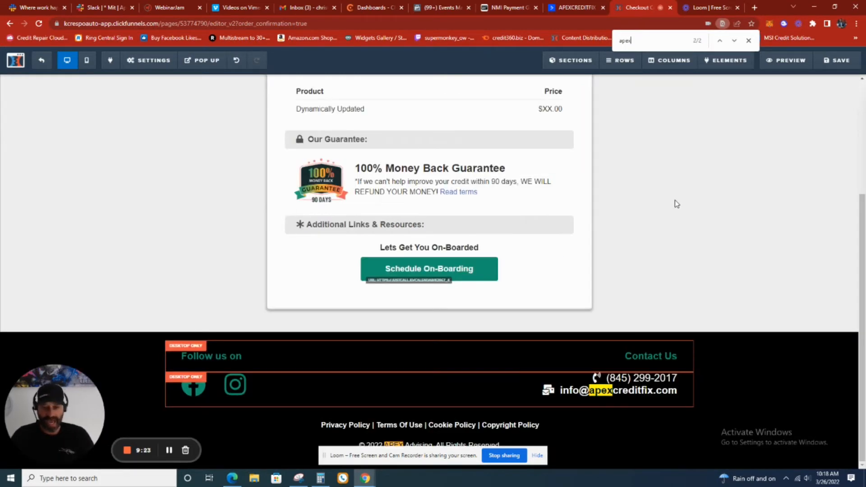
pyautogui.doubleClick(611, 391)
pyautogui.write('kevin')
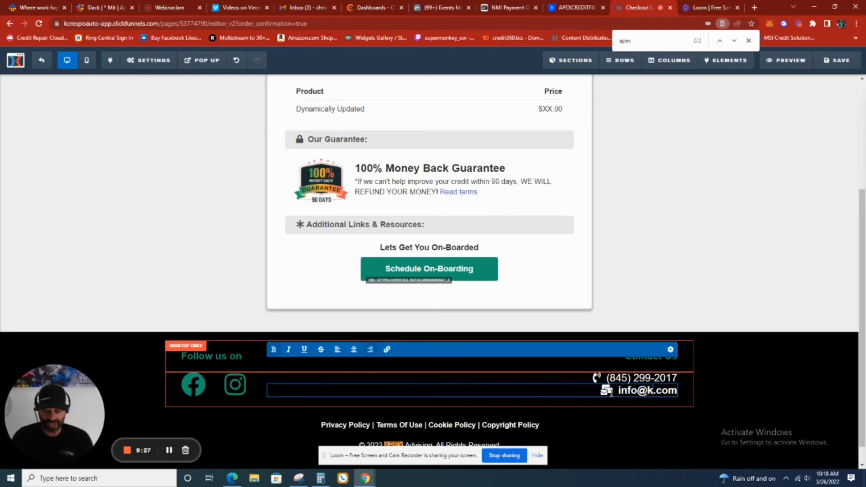
pyautogui.write('crespo')
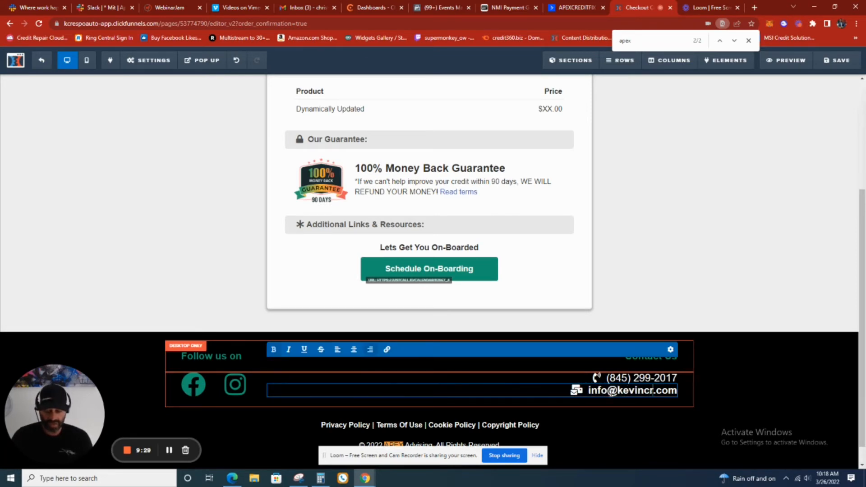
pyautogui.write('auto')
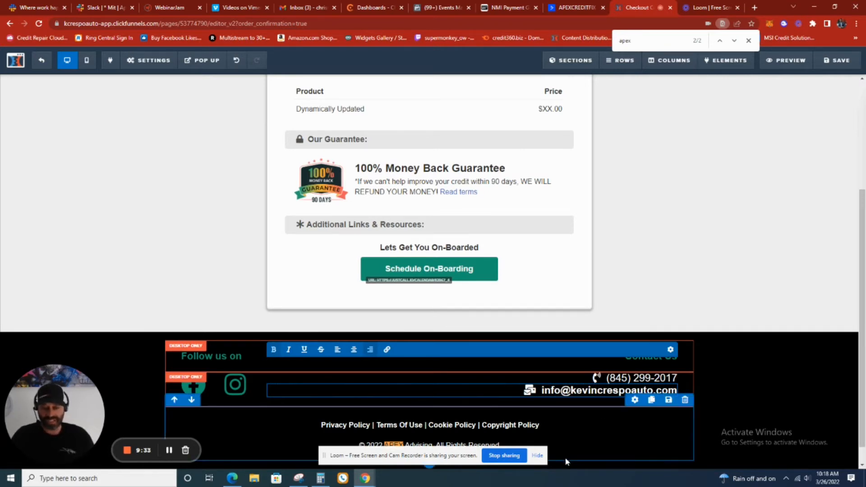
pyautogui.click(594, 444)
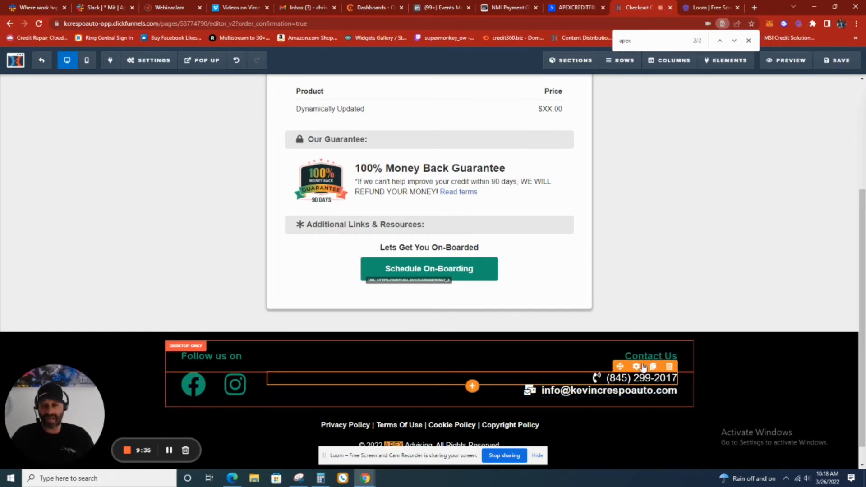
# Search the page for the template's phone area code and check where the footer's Instagram icon links
pyautogui.click(653, 45)
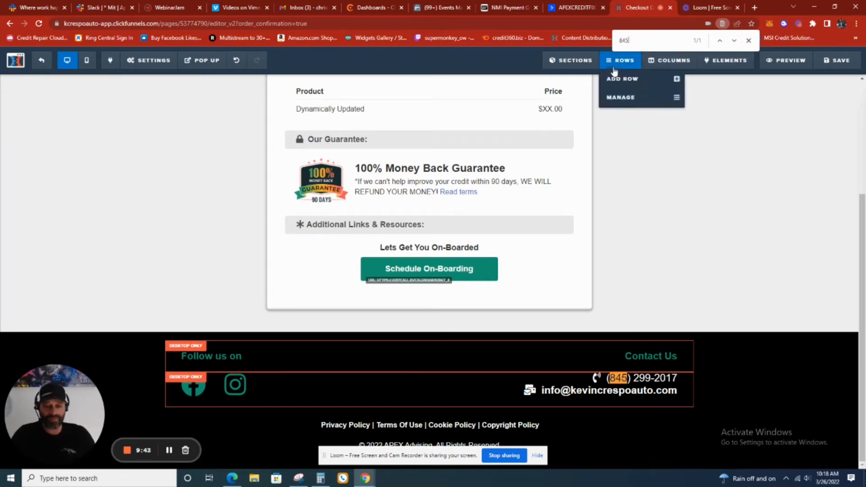
pyautogui.click(662, 378)
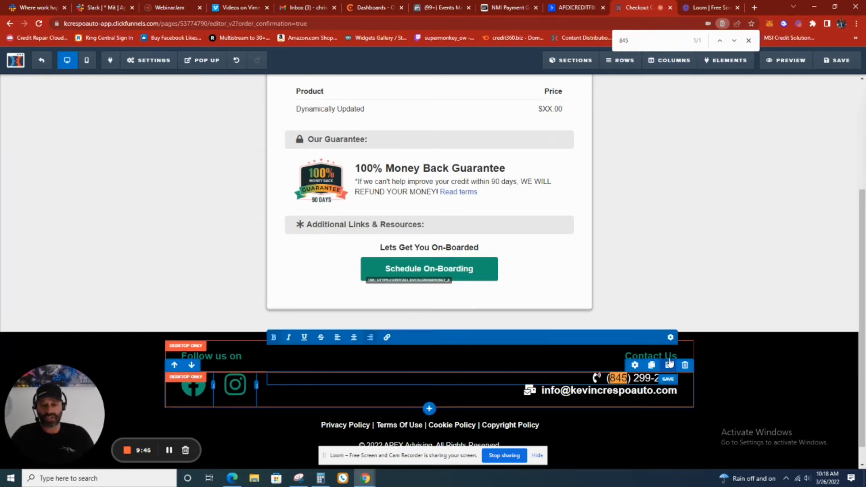
pyautogui.click(235, 384)
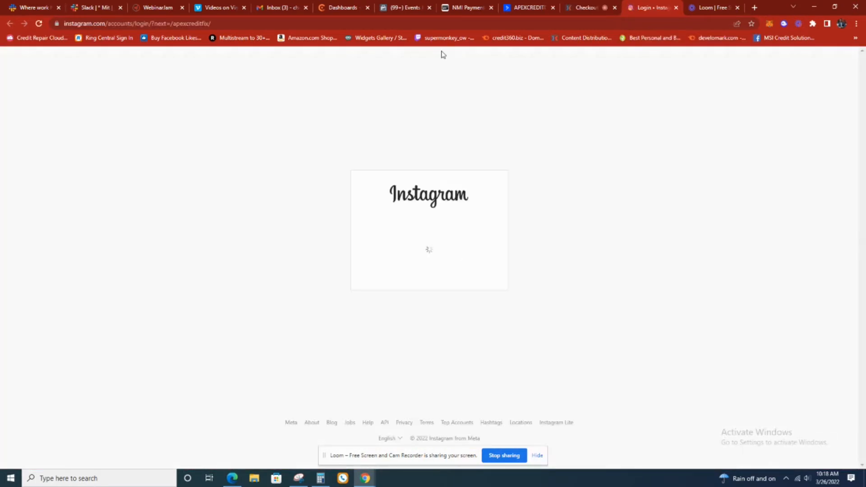
pyautogui.click(676, 8)
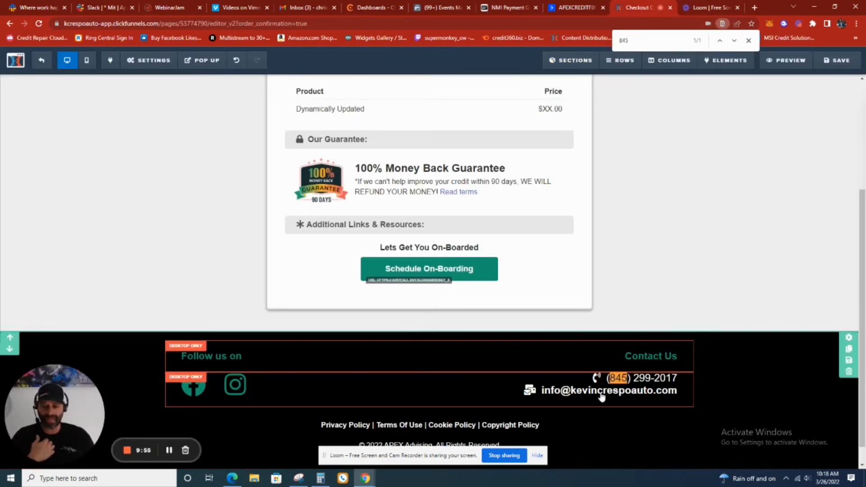
pyautogui.doubleClick(685, 42)
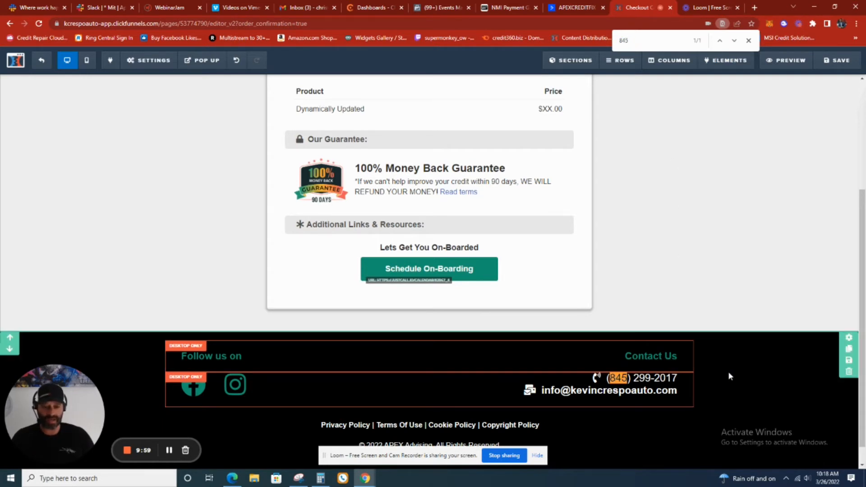
# Replace "APEX Advising" in the footer's copyright line with the client's business name and save the page
pyautogui.scroll(-1, 705, 388)
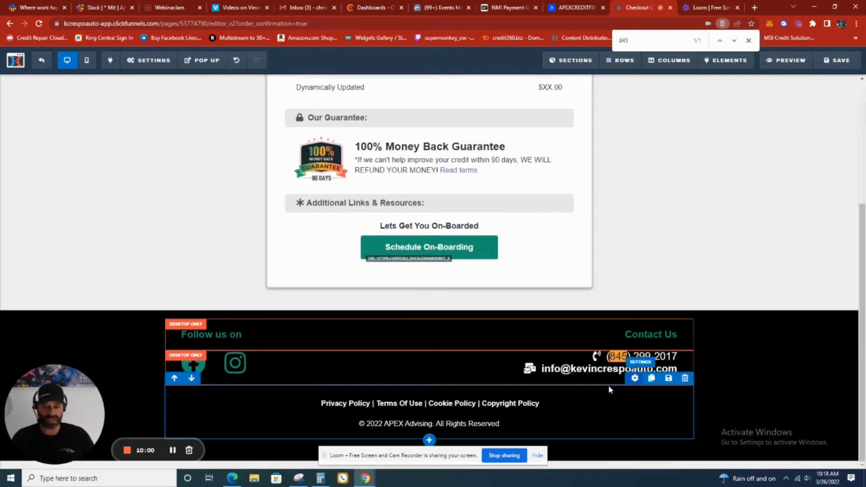
pyautogui.click(404, 422)
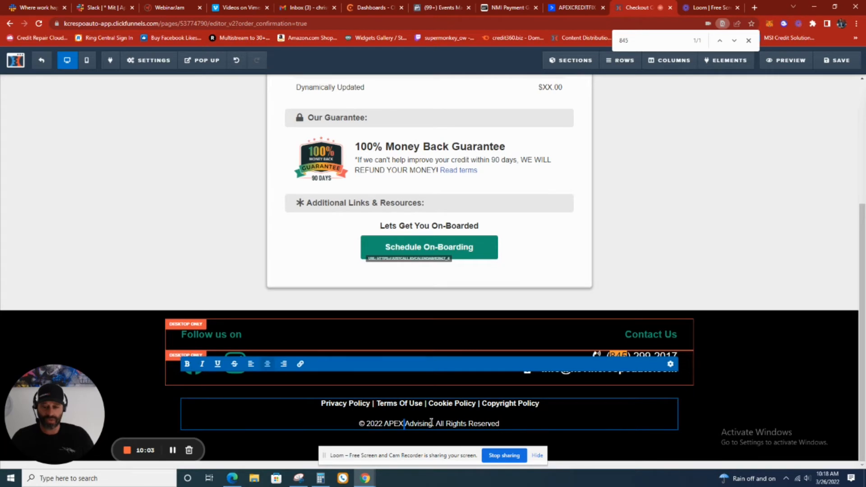
pyautogui.press('BackSpace')
pyautogui.press('BackSpace')
pyautogui.press('BackSpace')
pyautogui.press('BackSpace')
pyautogui.press('BackSpace')
pyautogui.press('BackSpace')
pyautogui.press('BackSpace')
pyautogui.press('BackSpace')
pyautogui.press('BackSpace')
pyautogui.press('BackSpace')
pyautogui.press('BackSpace')
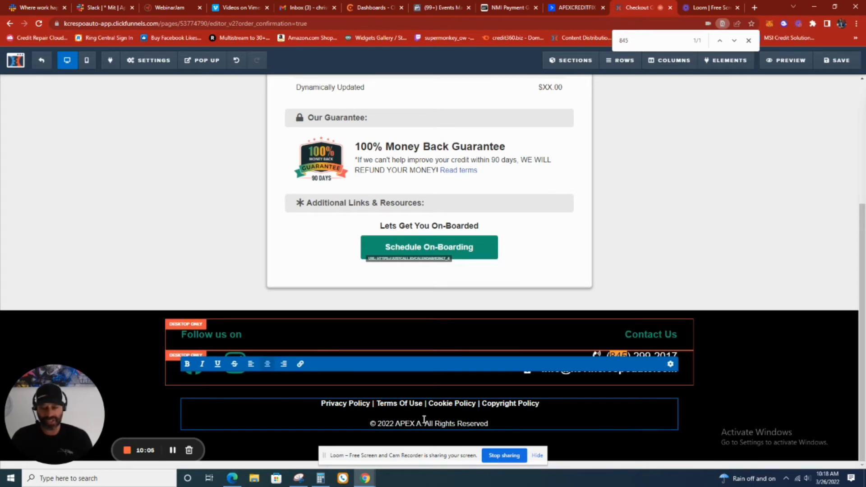
pyautogui.press('BackSpace')
pyautogui.press('BackSpace')
pyautogui.press('BackSpace')
pyautogui.write('Kevin')
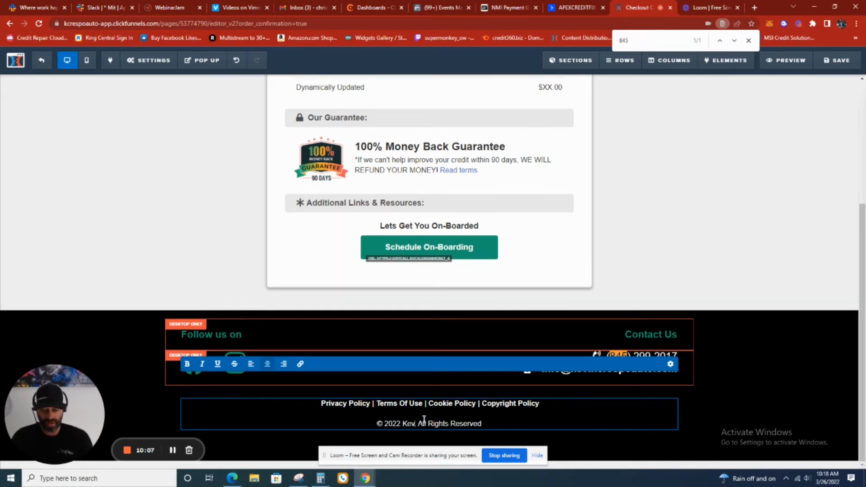
pyautogui.write(' Crespo Aut')
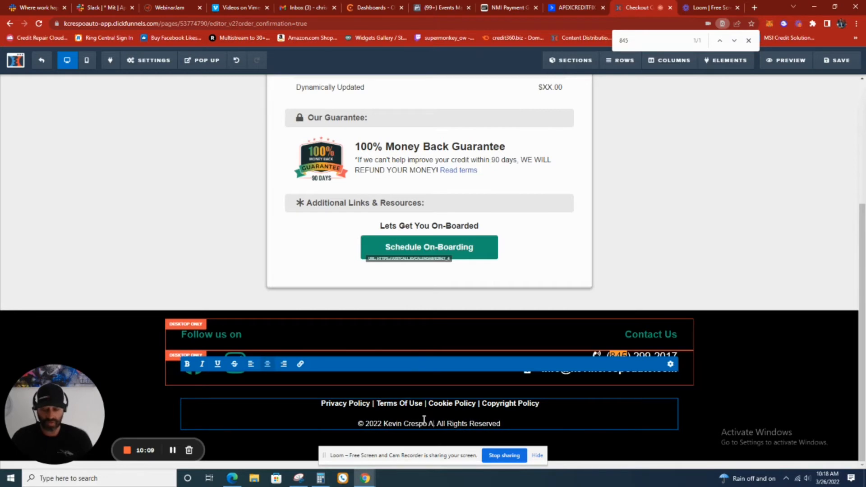
pyautogui.write('o')
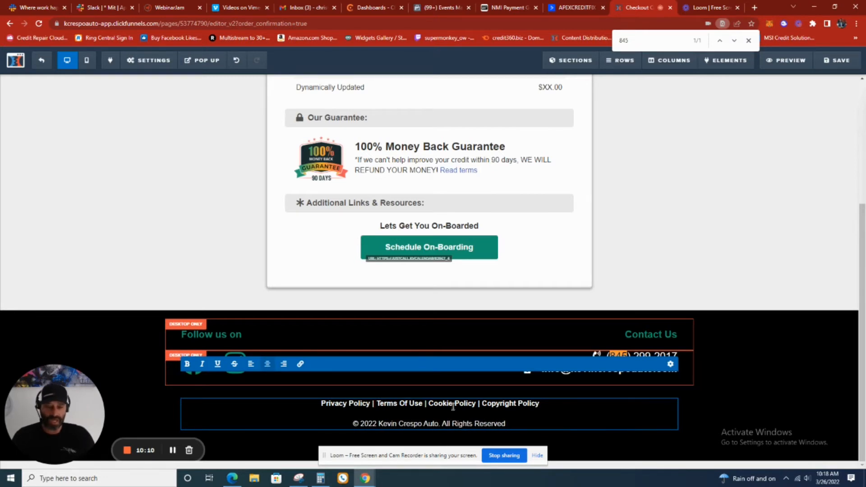
pyautogui.click(742, 362)
pyautogui.scroll(4, 549, 215)
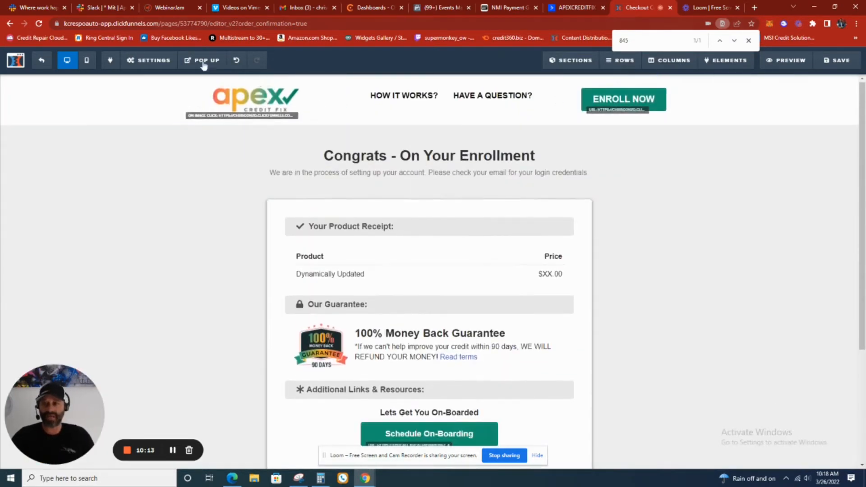
pyautogui.click(837, 60)
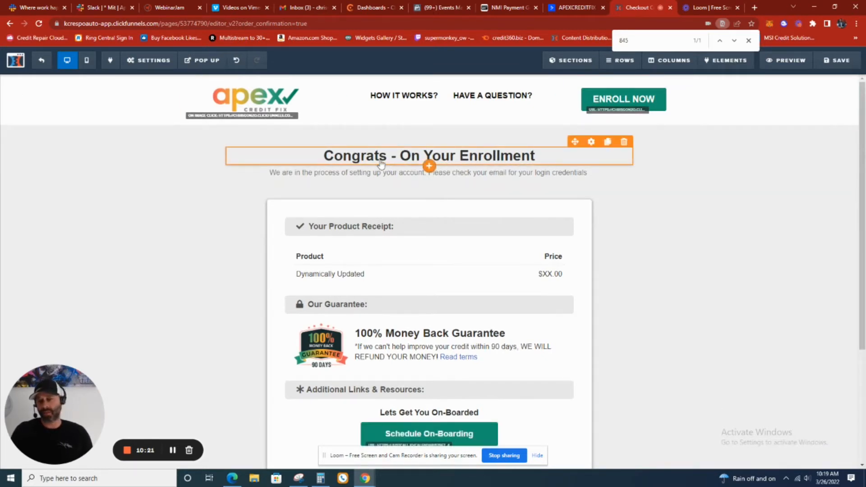
# Check the enrollment heading and the Schedule On-Boarding button on the Checkout Confirmation page
pyautogui.doubleClick(433, 157)
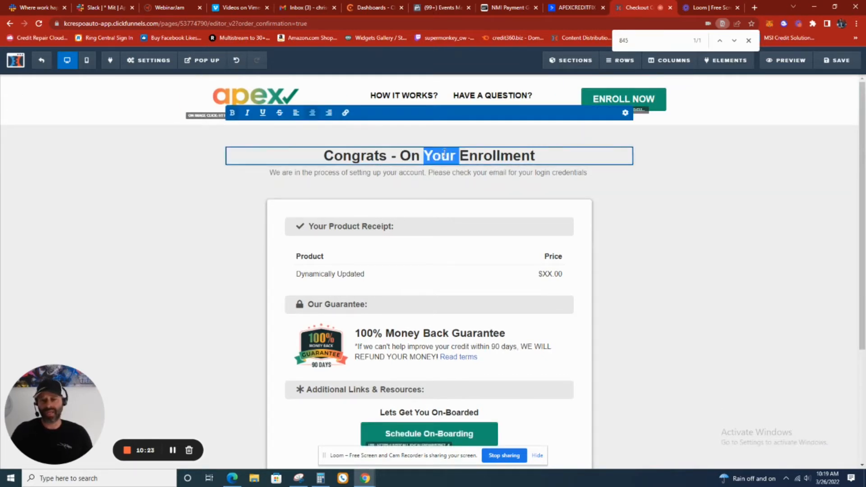
pyautogui.doubleClick(527, 158)
pyautogui.click(529, 157)
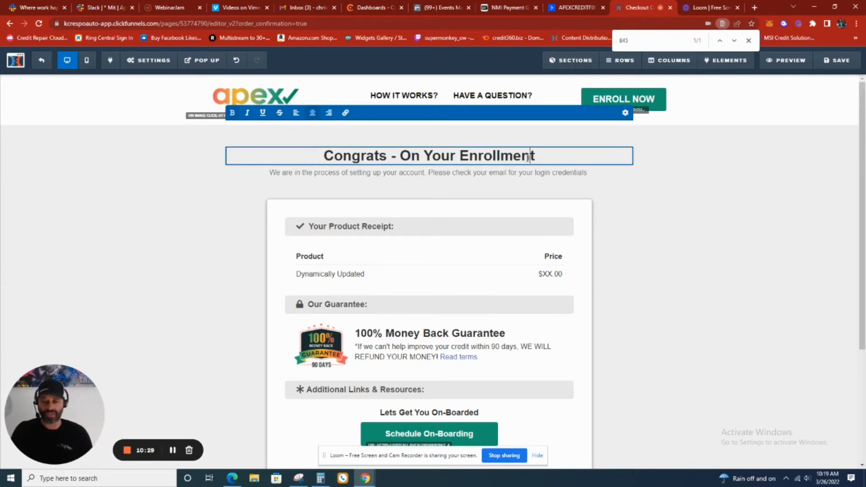
pyautogui.scroll(-2, 472, 346)
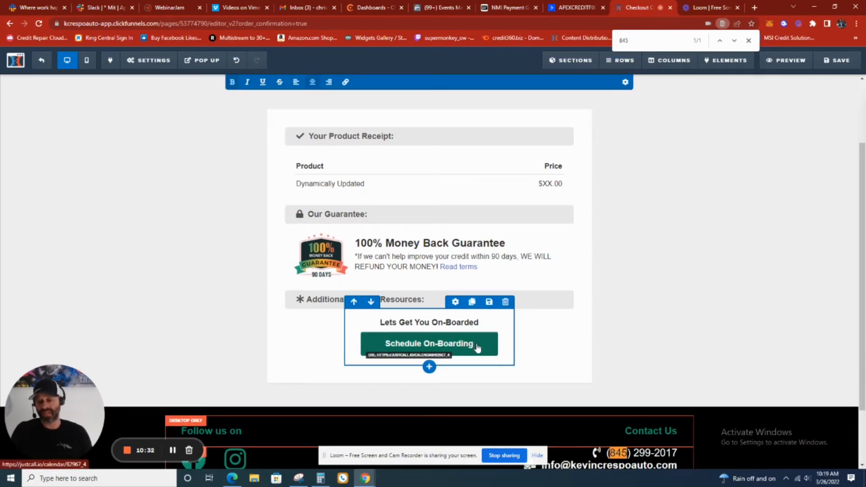
pyautogui.click(478, 348)
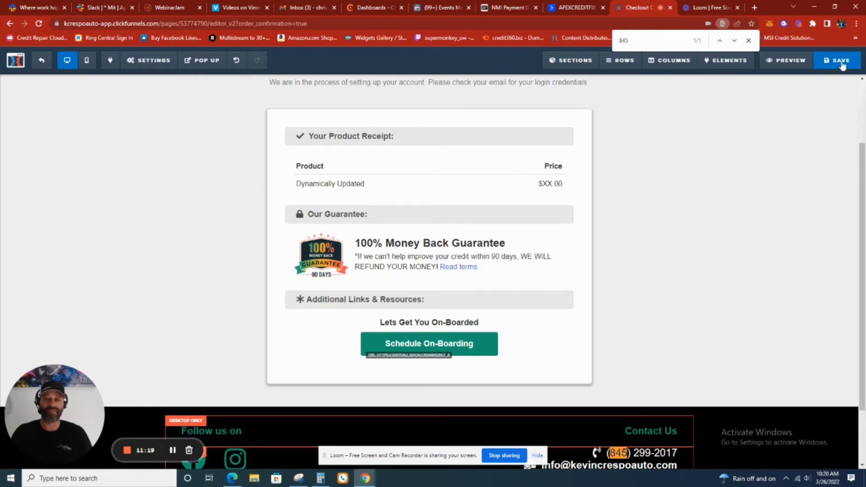
# Save the Checkout Confirmation page and return to its funnel step overview
pyautogui.scroll(1, 769, 194)
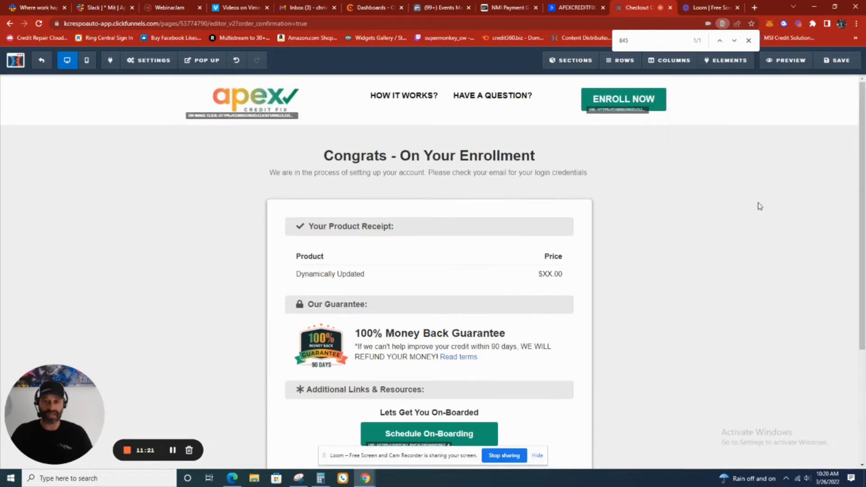
pyautogui.scroll(1, 370, 111)
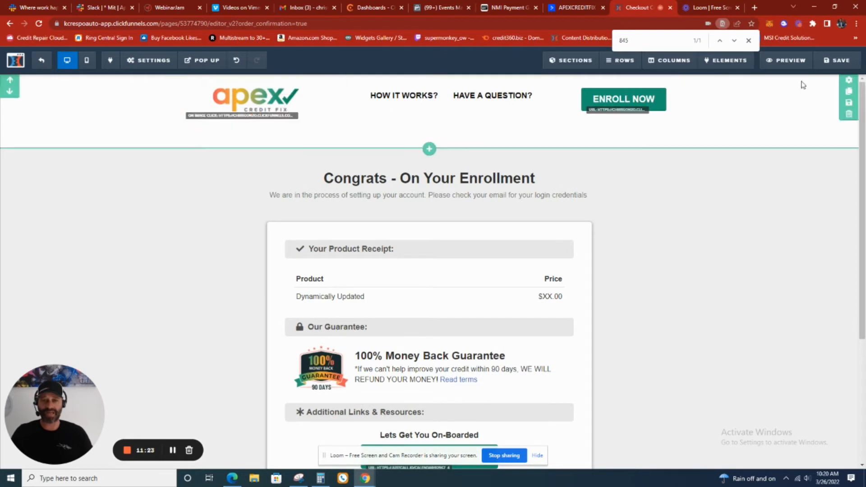
pyautogui.click(840, 58)
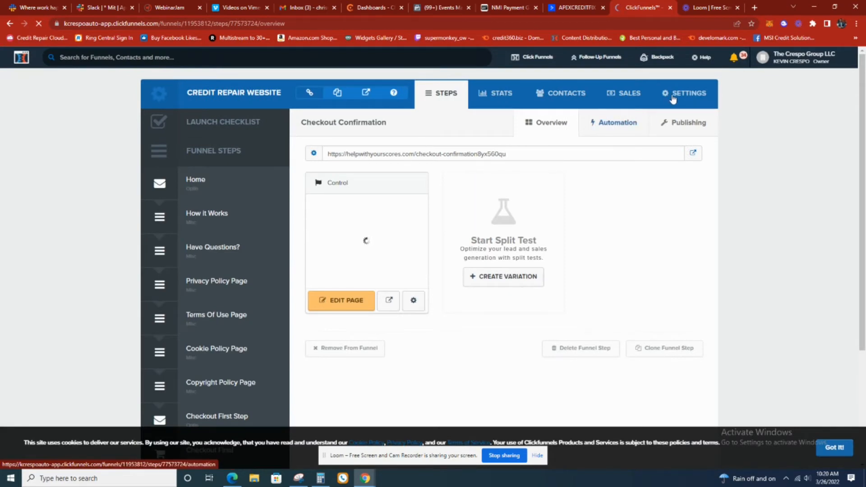
# Open the Credit Repair Website funnel's settings and delete all of the funnel-wide head tracking code
pyautogui.click(675, 96)
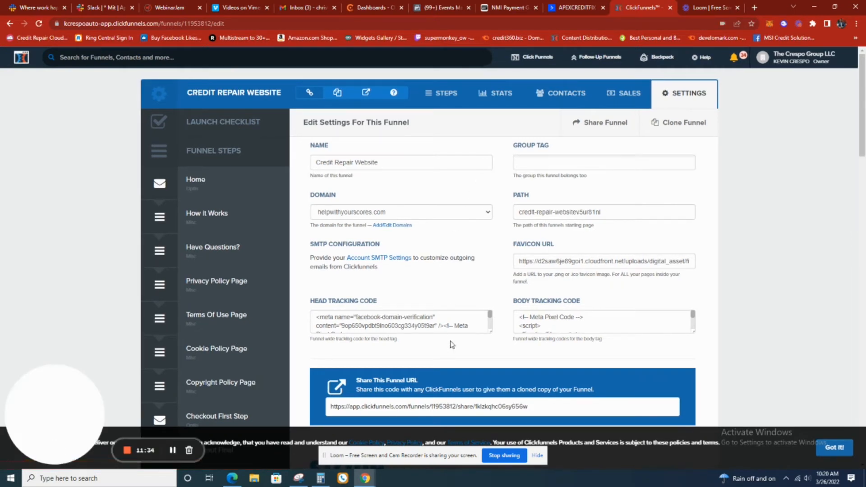
pyautogui.scroll(-3, 458, 325)
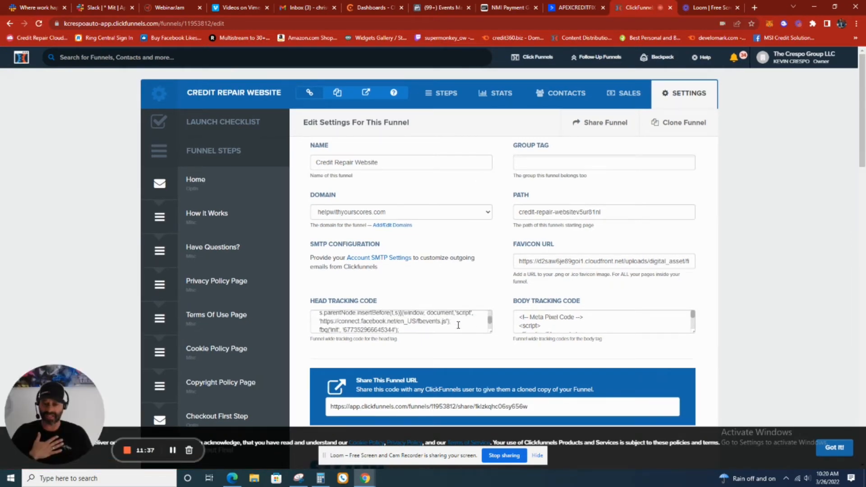
pyautogui.scroll(-2, 459, 325)
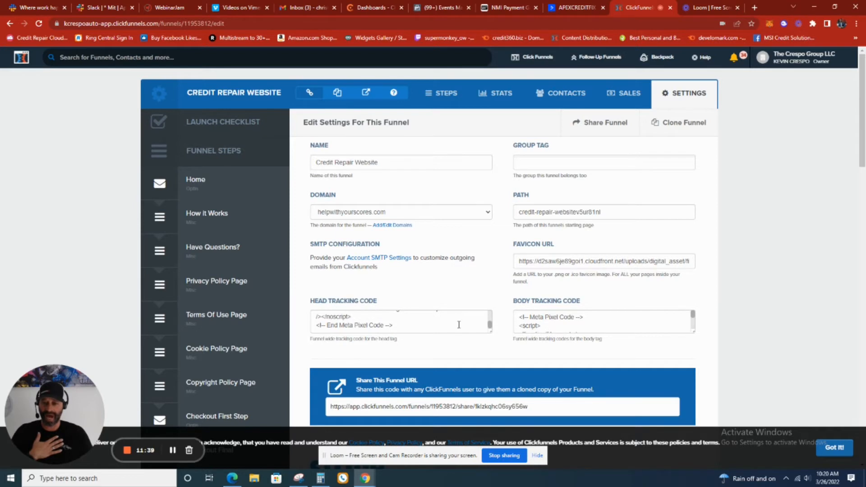
pyautogui.moveTo(458, 325); pyautogui.dragTo(302, 279)
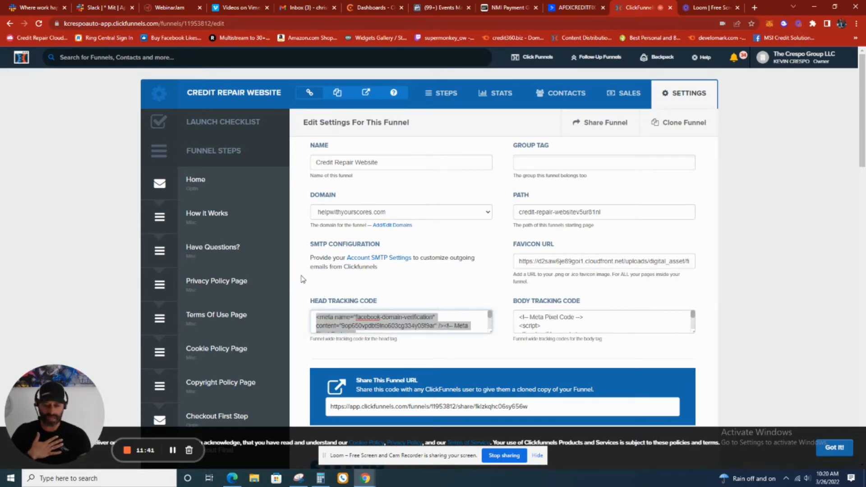
pyautogui.press('Delete')
# Delete the Meta Pixel code from the funnel-wide body tracking code and save the funnel settings
pyautogui.click(580, 319)
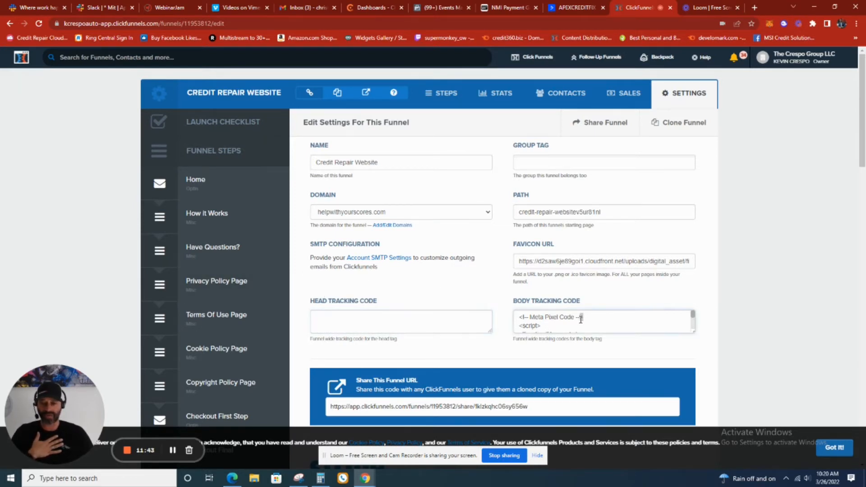
pyautogui.scroll(-5, 586, 317)
pyautogui.moveTo(623, 285); pyautogui.dragTo(456, 221)
pyautogui.press('Delete')
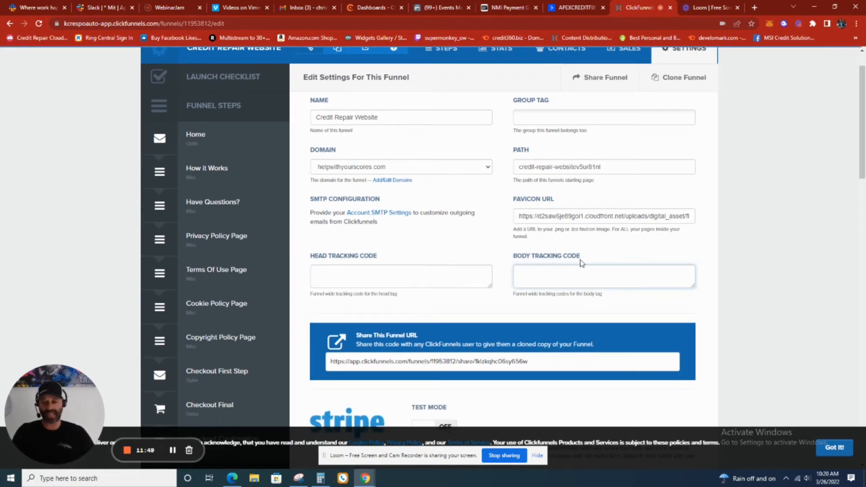
pyautogui.scroll(1, 776, 122)
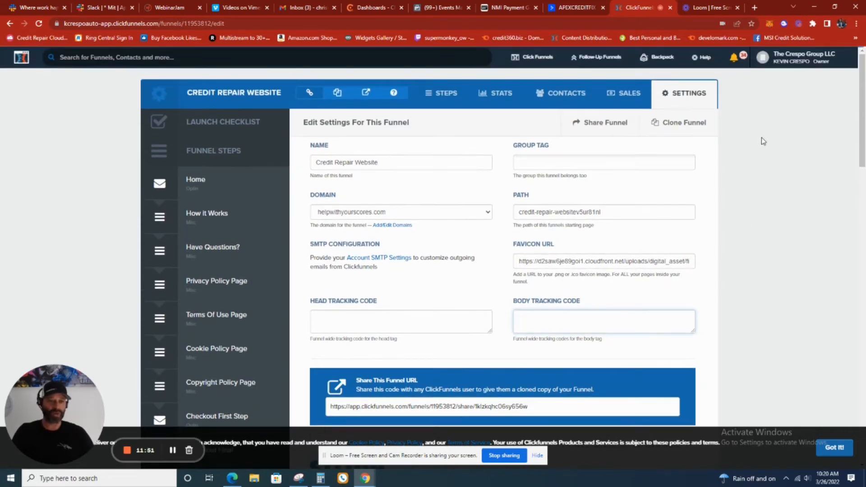
pyautogui.scroll(-20, 717, 190)
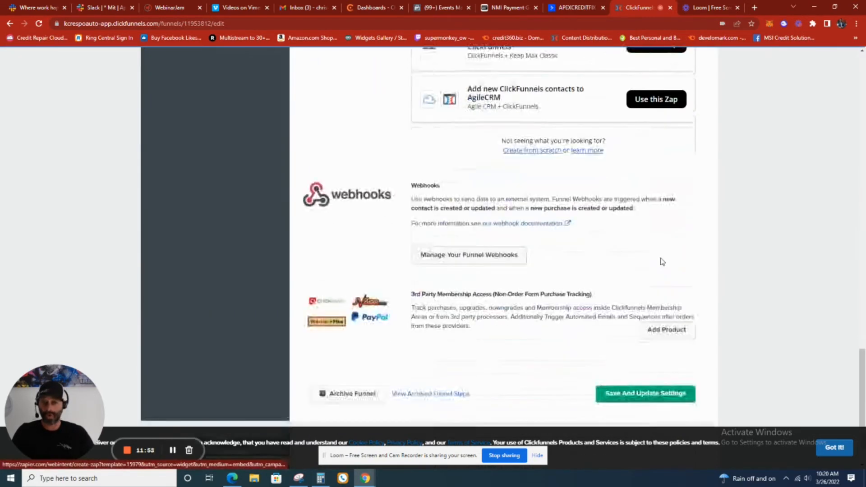
pyautogui.click(667, 399)
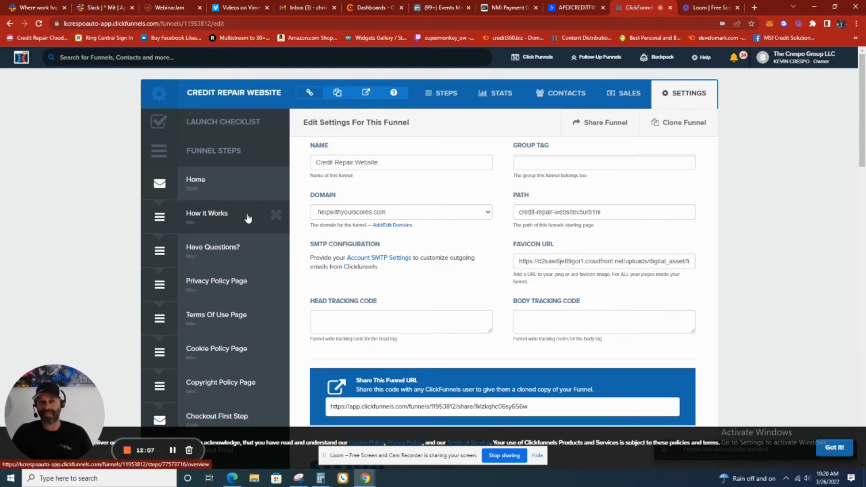
# Open the How it Works page in the editor and search it for "apex"
pyautogui.click(245, 219)
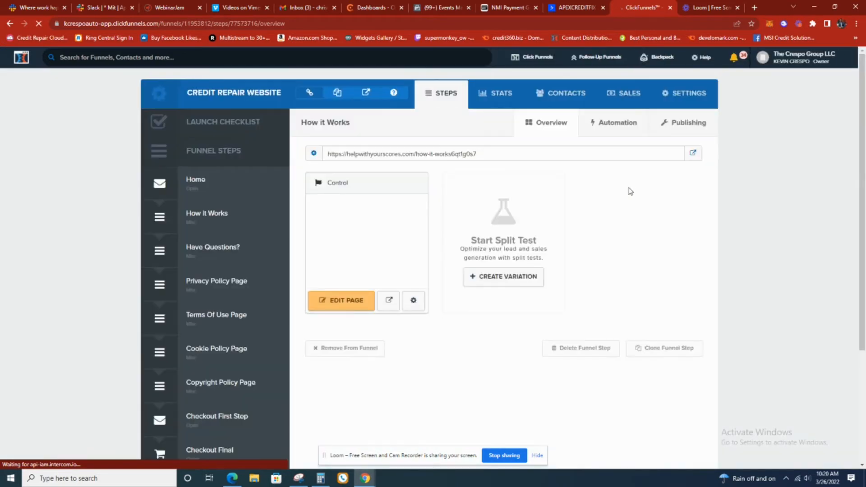
pyautogui.click(354, 307)
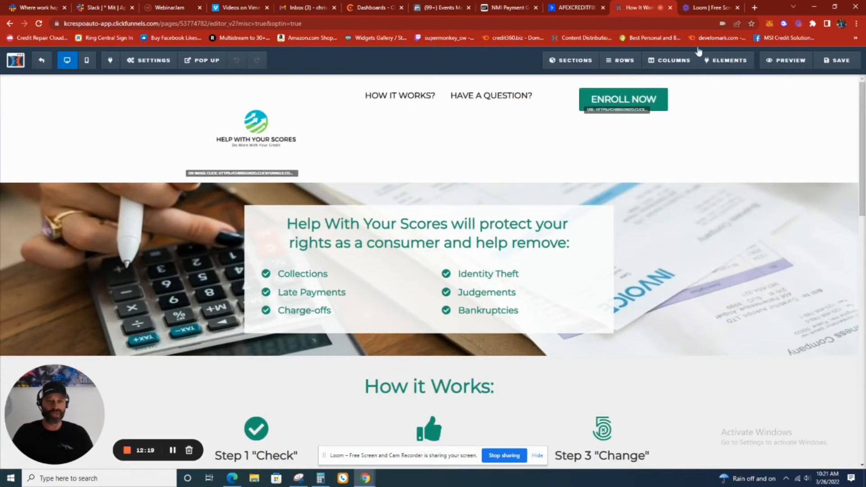
pyautogui.hotkey('ctrl', 'f')
pyautogui.write('ape')
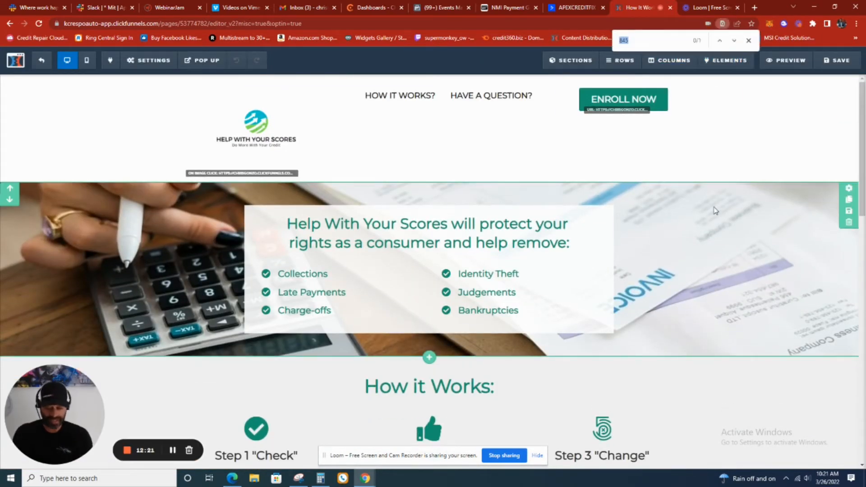
pyautogui.write('x')
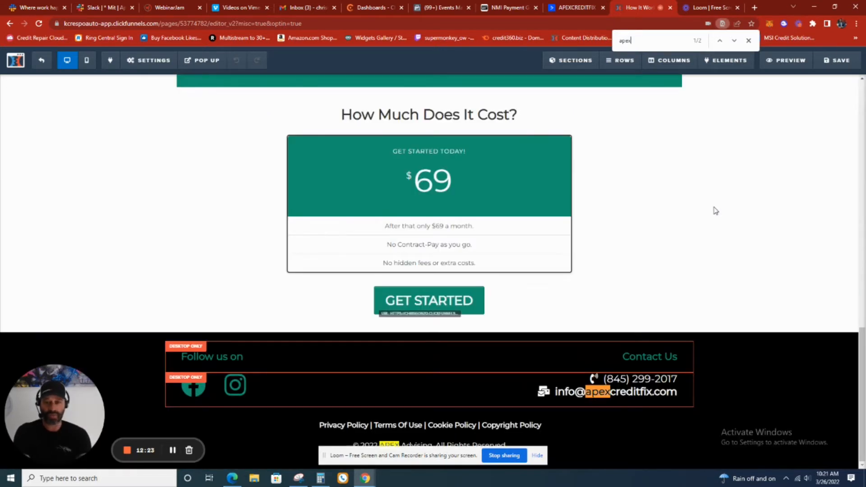
pyautogui.scroll(-1, 715, 212)
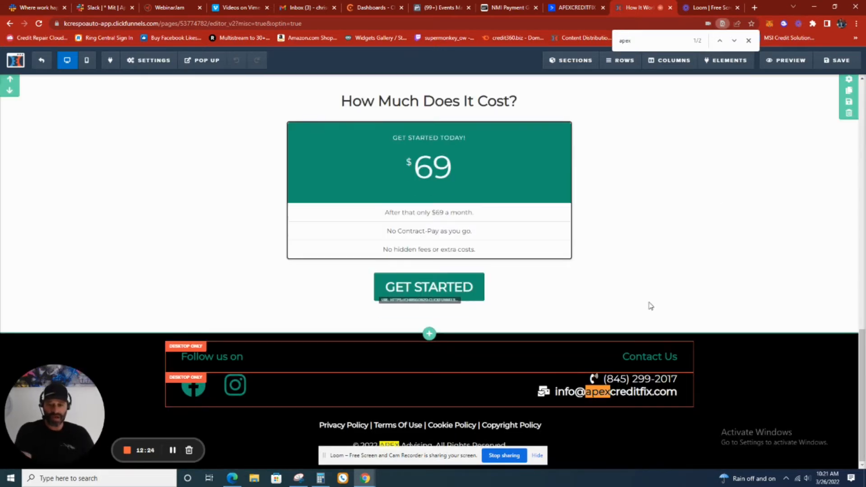
# Replace the "apexcreditfix" domain name in the How it Works footer's contact e-mail with the client's business domain
pyautogui.doubleClick(598, 378)
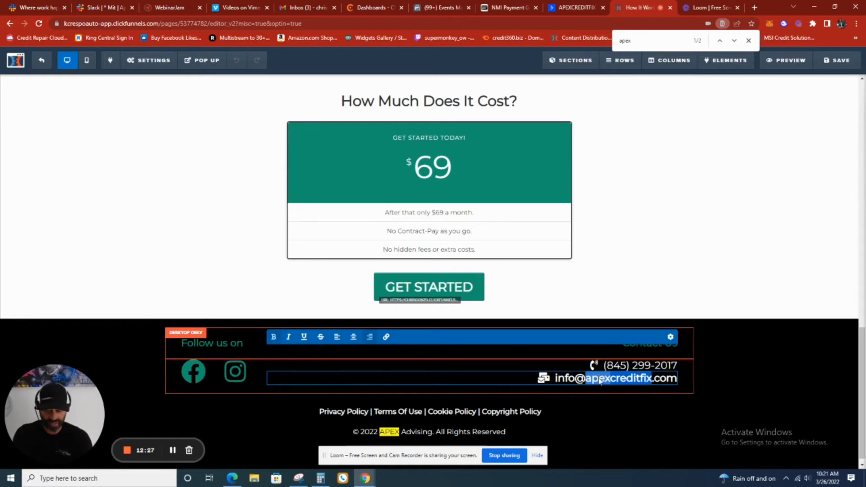
pyautogui.write('kevin')
pyautogui.write('crespo')
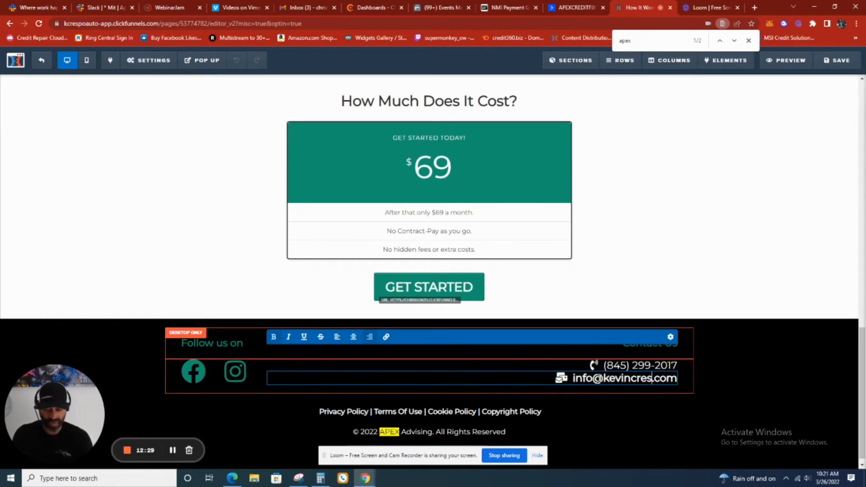
pyautogui.write('auto')
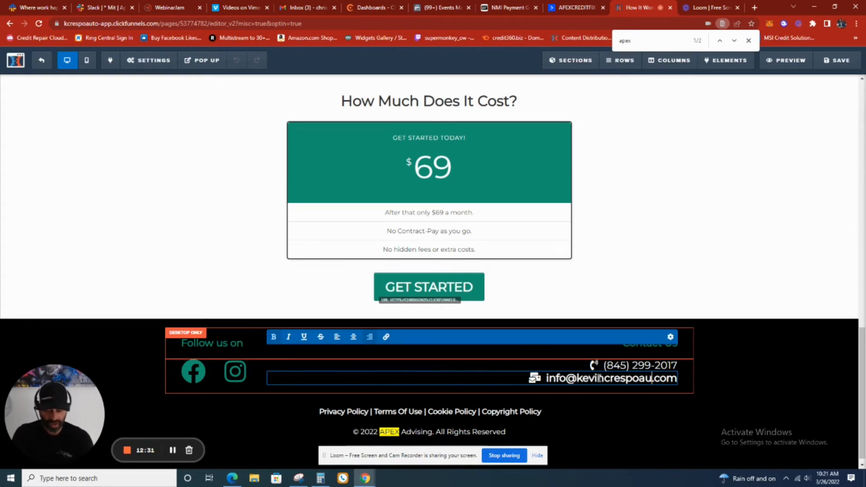
pyautogui.click(784, 386)
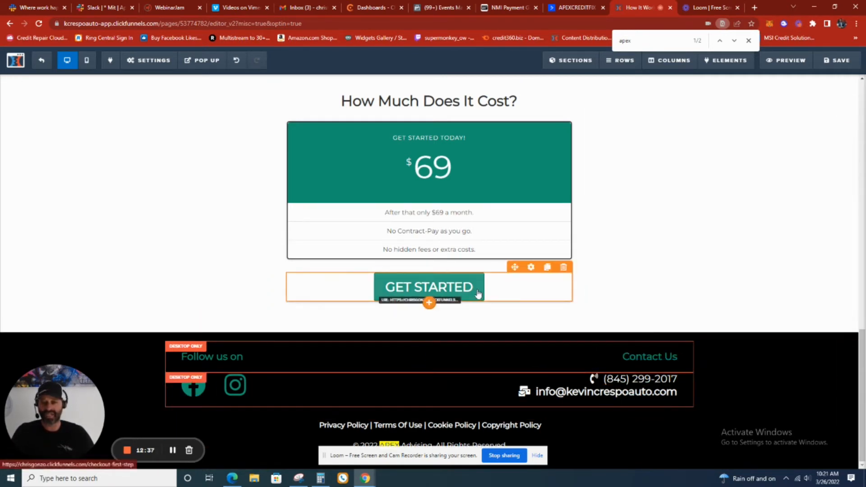
# Set the pricing table's main price to $99 and its recurring fee line to $99 a month
pyautogui.click(456, 184)
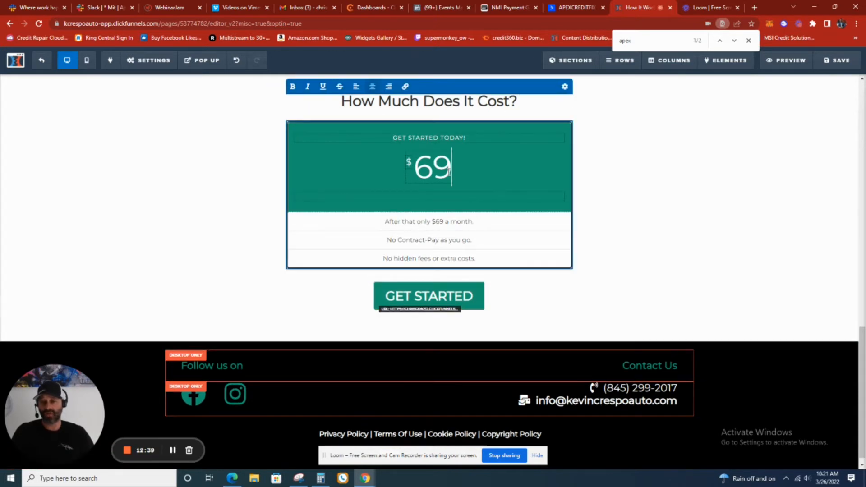
pyautogui.press('BackSpace')
pyautogui.press('BackSpace')
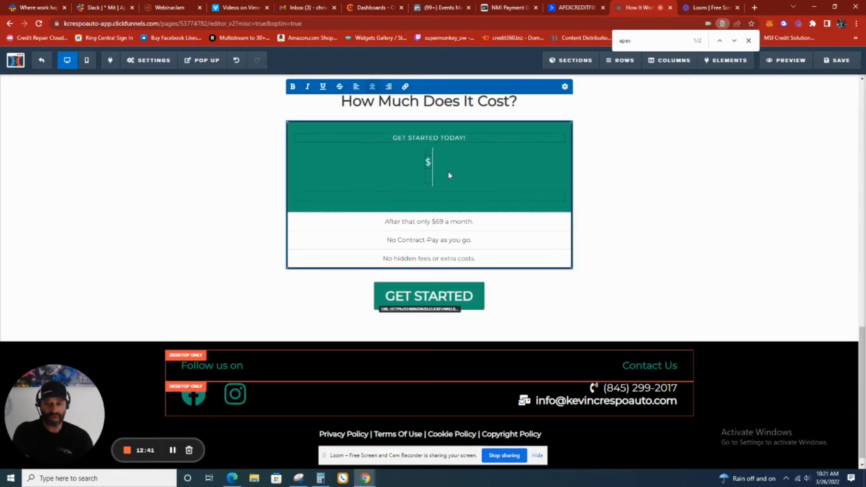
pyautogui.write('99')
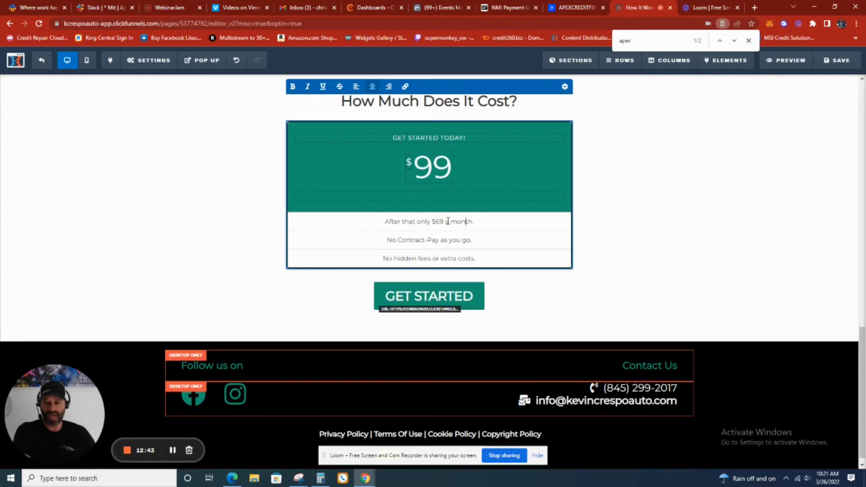
pyautogui.doubleClick(438, 220)
pyautogui.write('99')
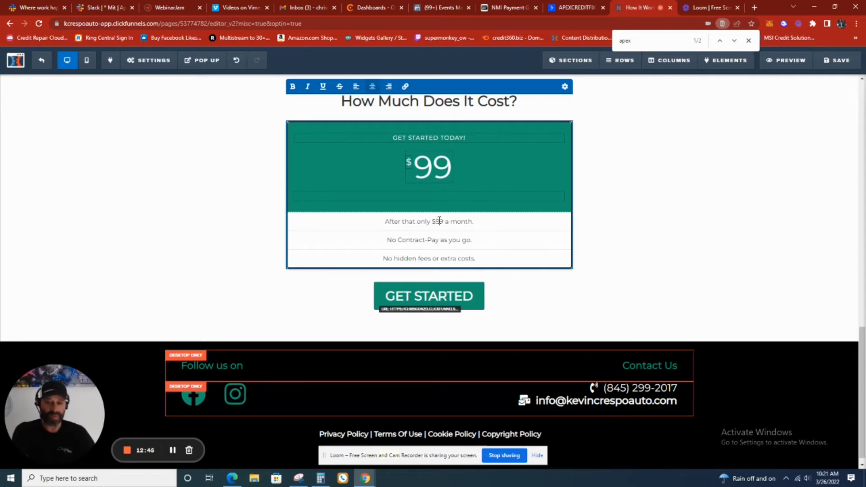
pyautogui.click(708, 224)
pyautogui.scroll(3, 711, 226)
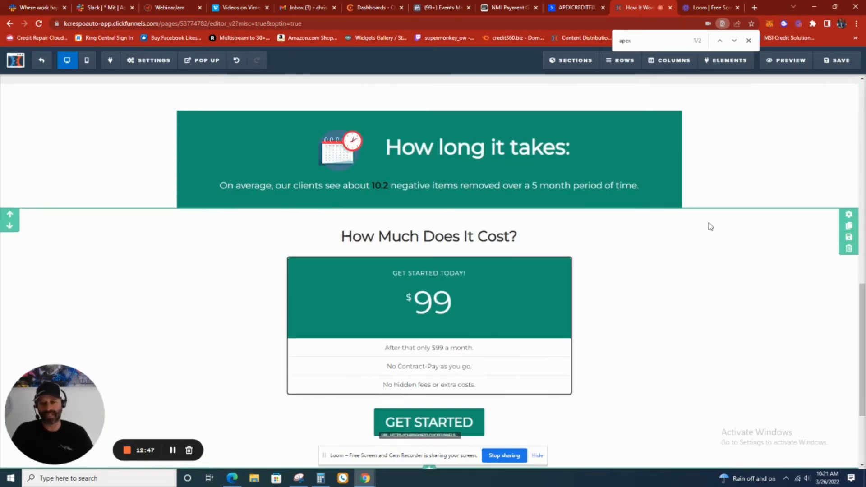
pyautogui.scroll(15, 710, 227)
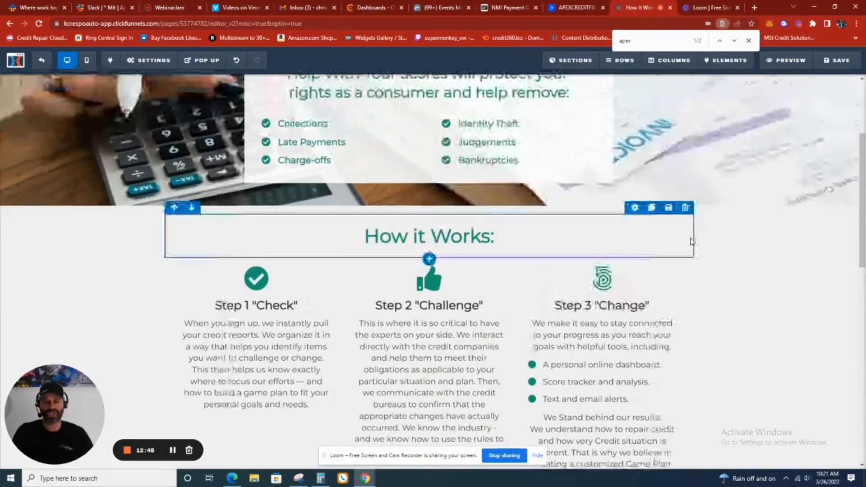
pyautogui.scroll(-15, 693, 243)
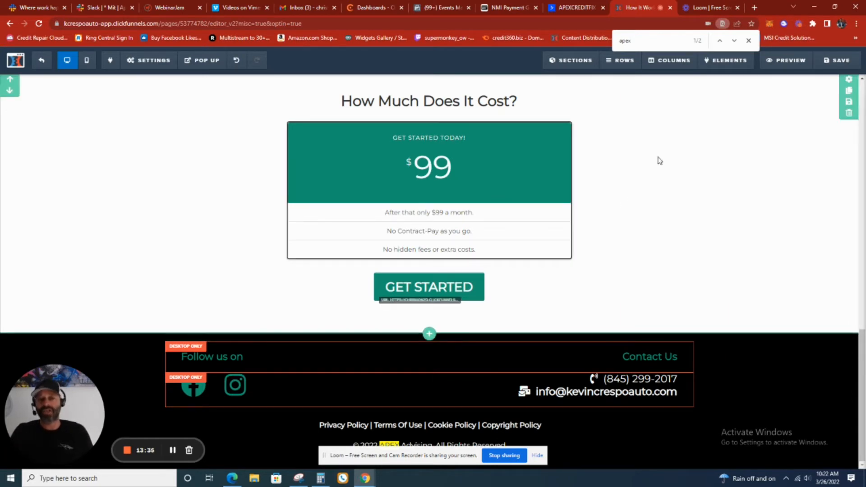
pyautogui.scroll(1, 659, 160)
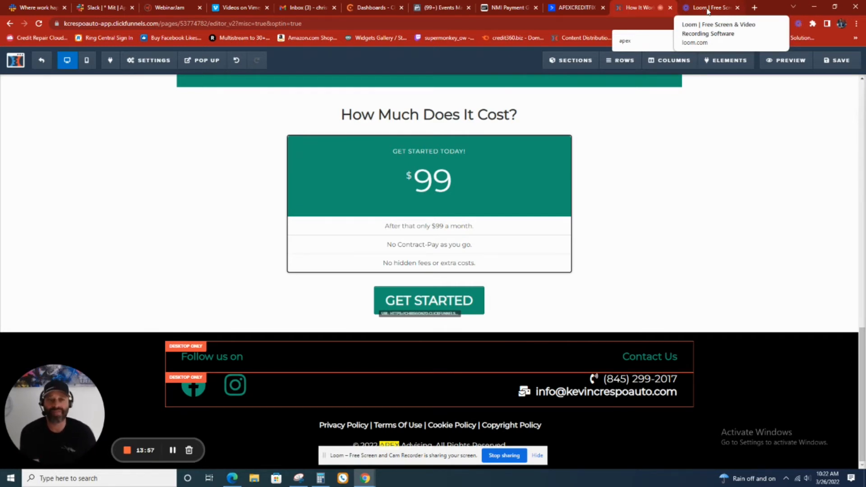
pyautogui.scroll(-1, 651, 251)
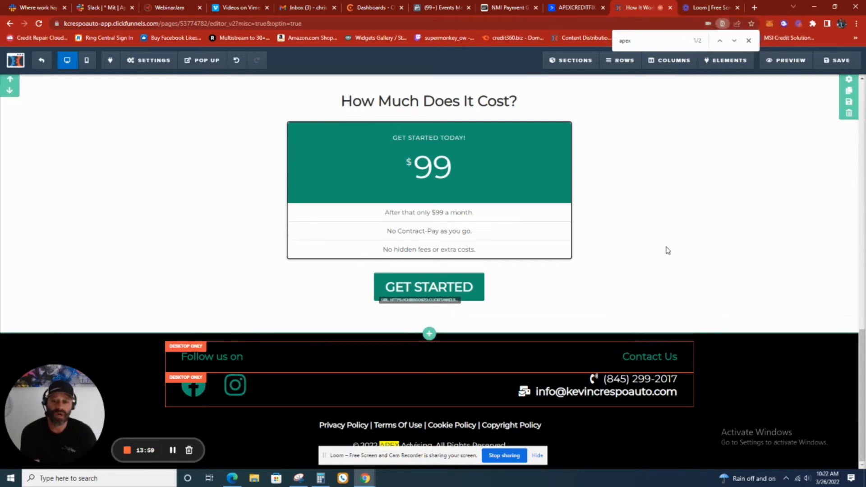
# Inspect the website URL action assigned to the Get Started button below the pricing table
pyautogui.click(472, 291)
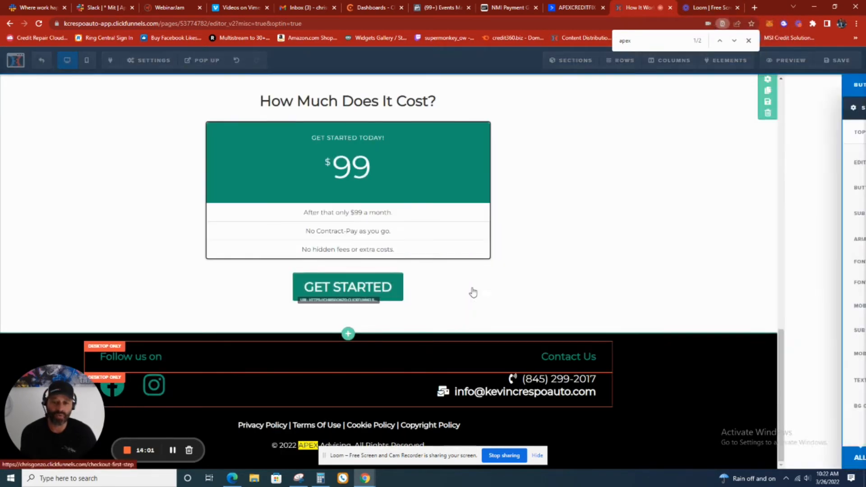
pyautogui.click(792, 170)
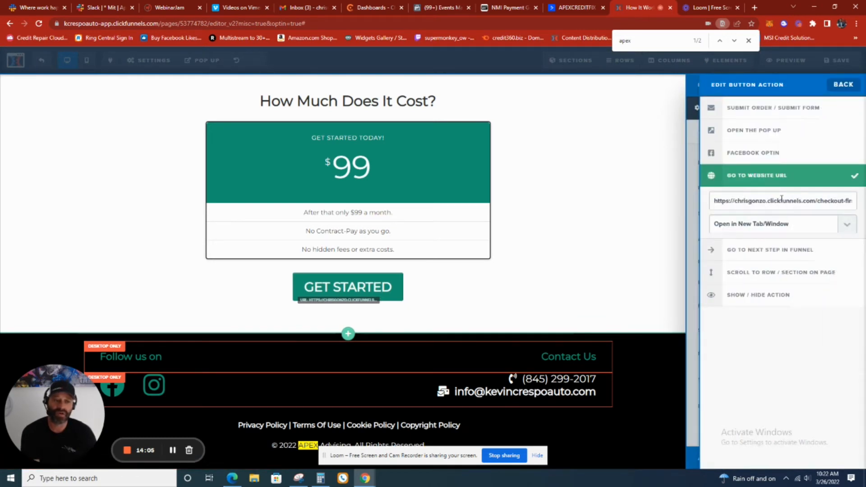
pyautogui.click(650, 175)
# Save the How it Works page and exit its editor to return to the funnel steps
pyautogui.scroll(3, 776, 144)
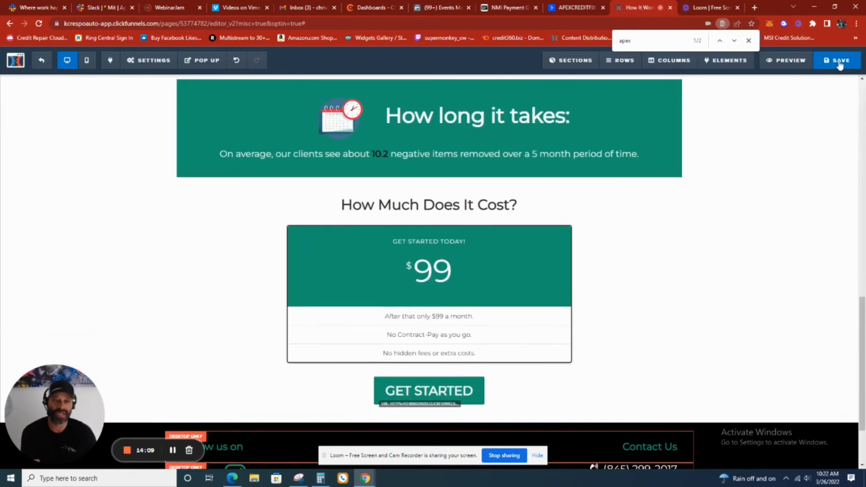
pyautogui.scroll(5, 718, 286)
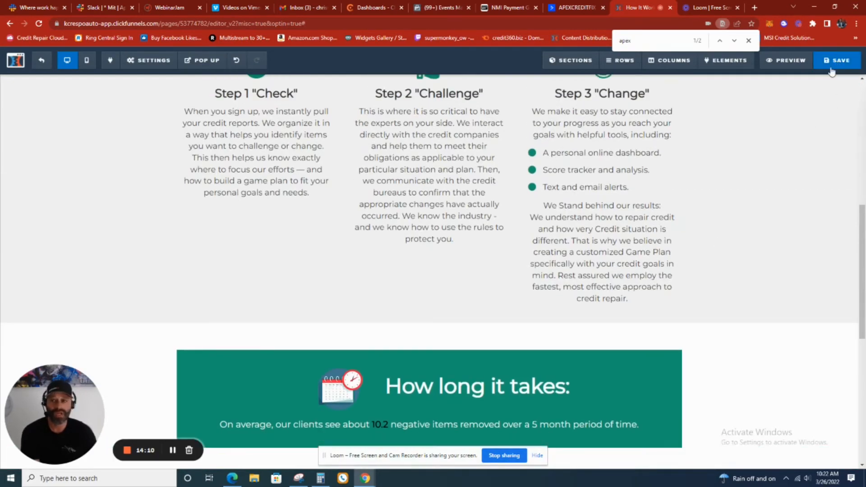
pyautogui.scroll(5, 597, 245)
pyautogui.scroll(-3, 599, 246)
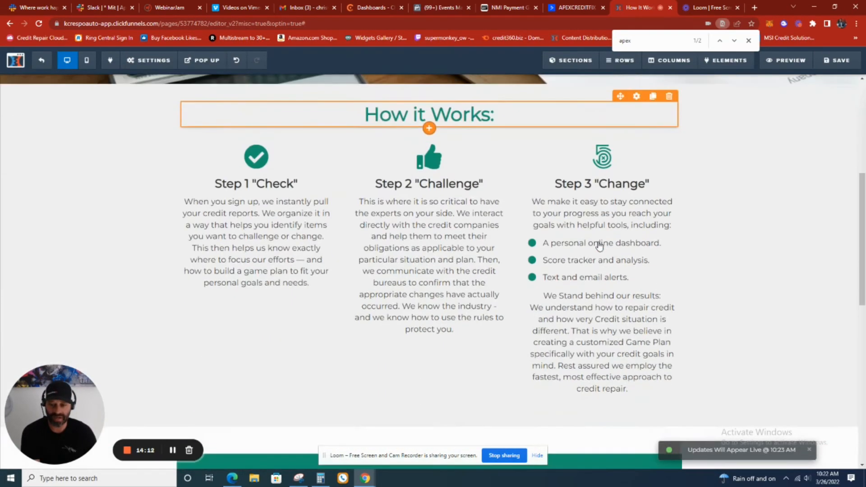
pyautogui.scroll(-4, 599, 244)
pyautogui.scroll(3, 596, 245)
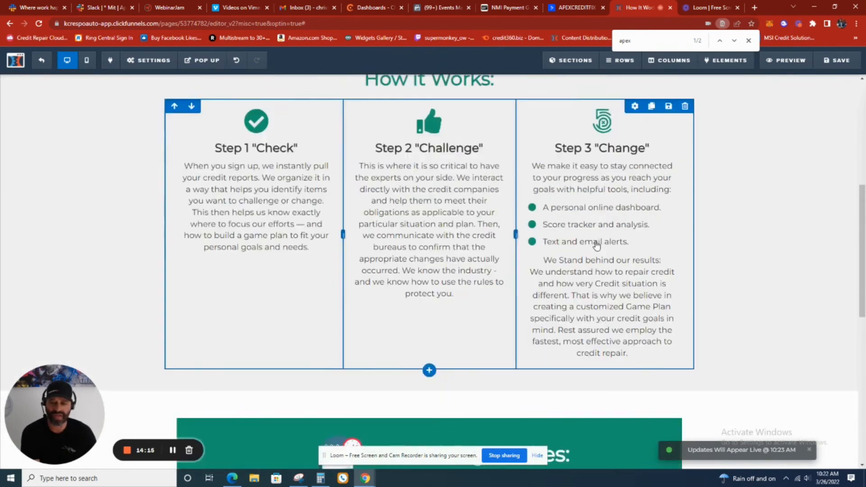
pyautogui.scroll(6, 597, 245)
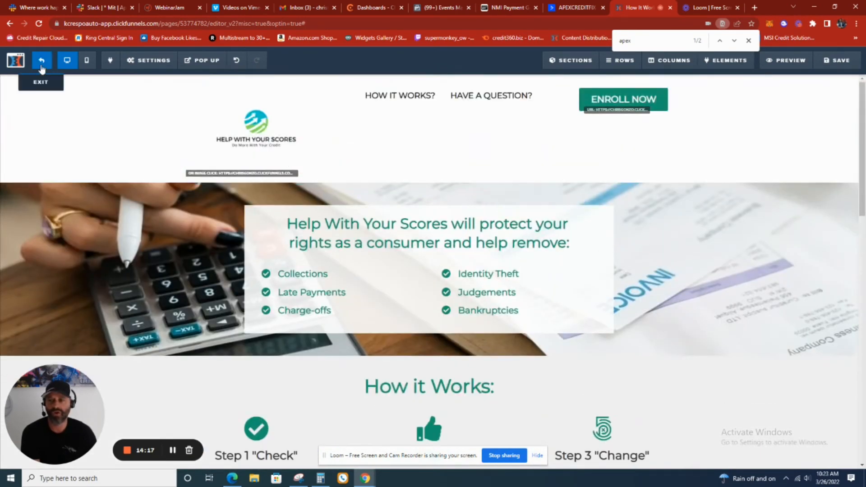
pyautogui.click(42, 68)
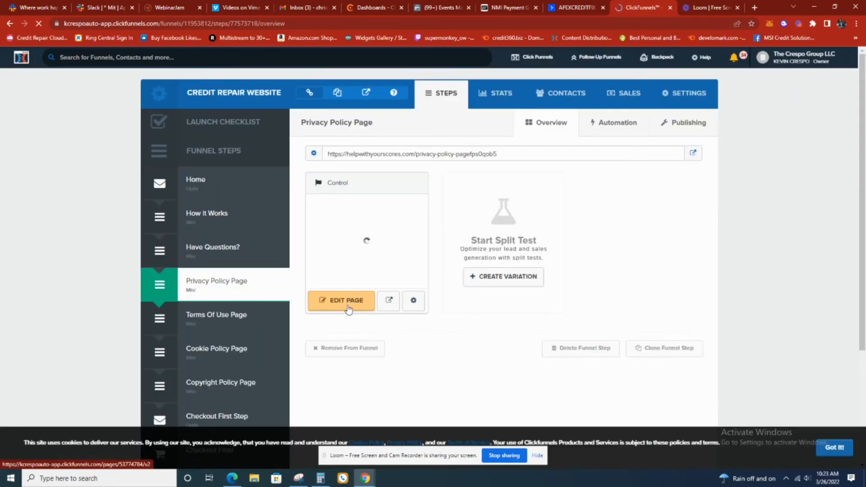
# Open the Privacy Policy page in the editor and search it for "apex"
pyautogui.click(347, 302)
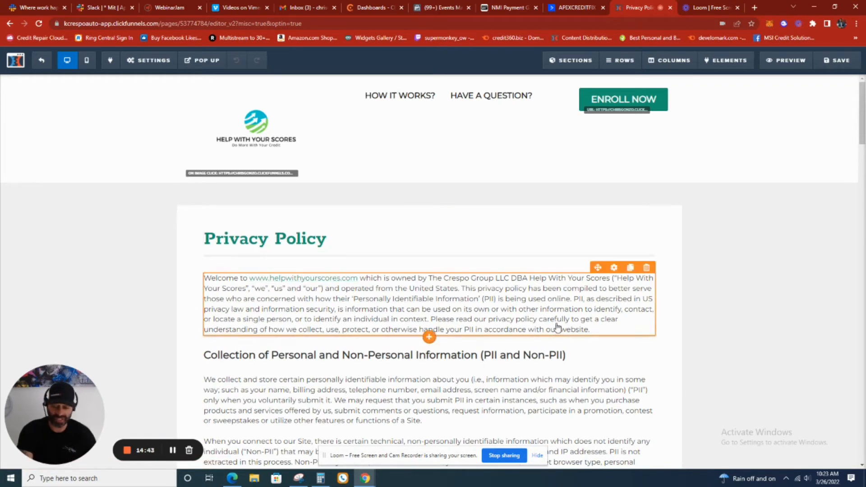
pyautogui.hotkey('ctrl', 'f')
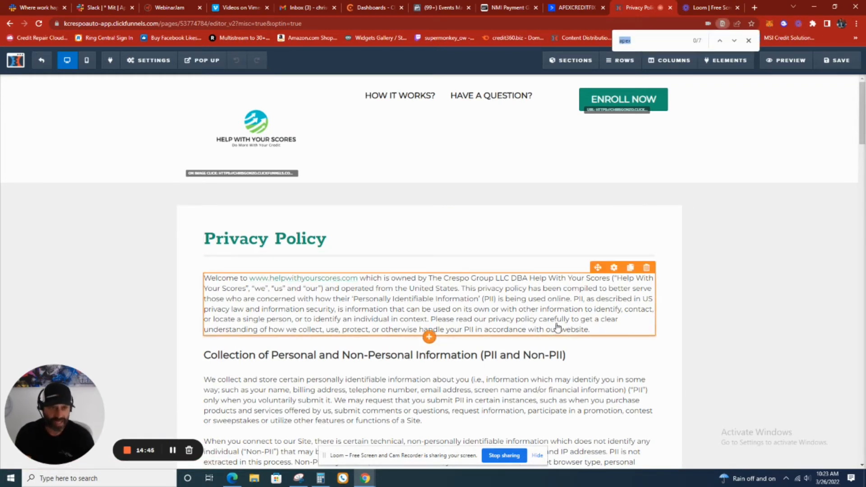
pyautogui.press('Return')
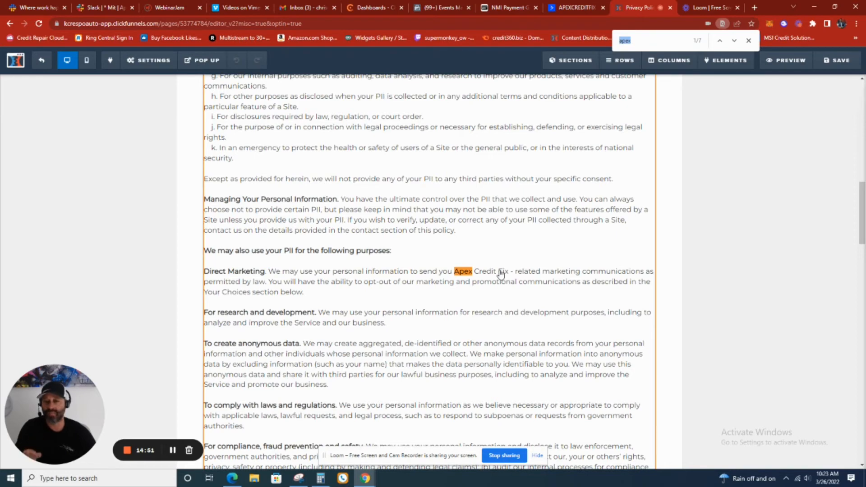
# Go through the remaining "apex" matches in the Privacy Policy text down to the footer's contact e-mail
pyautogui.click(734, 41)
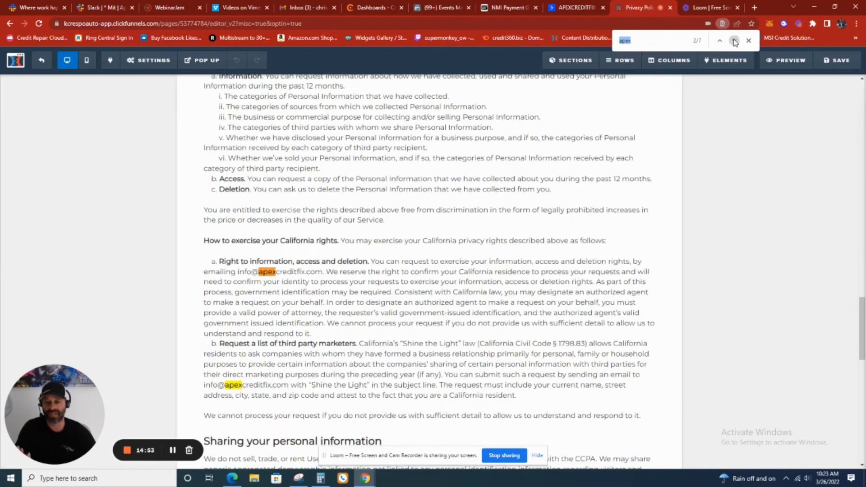
pyautogui.click(735, 41)
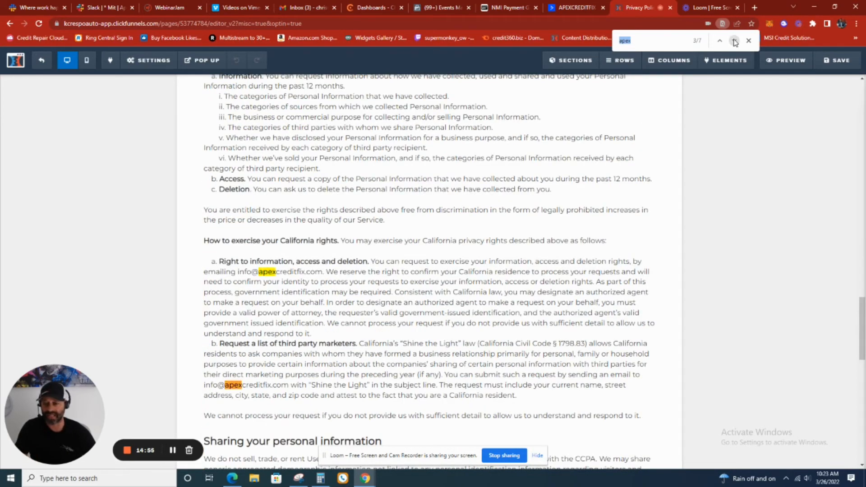
pyautogui.click(734, 41)
pyautogui.click(735, 41)
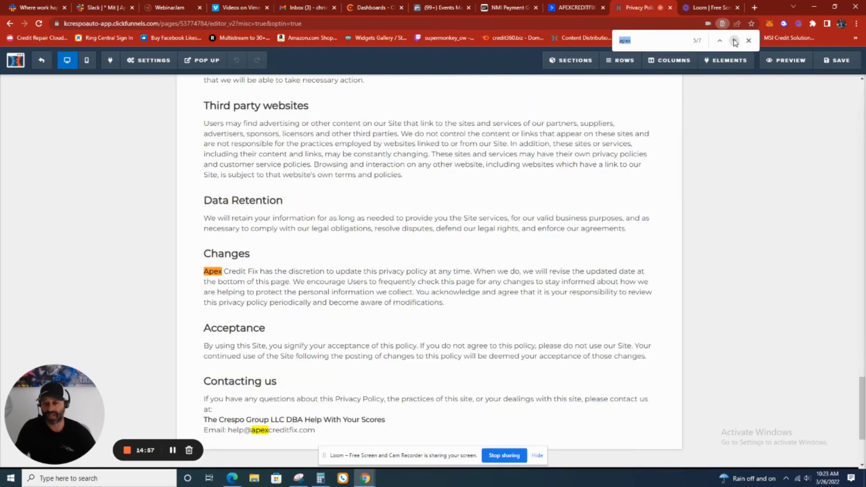
pyautogui.click(734, 41)
pyautogui.click(734, 41)
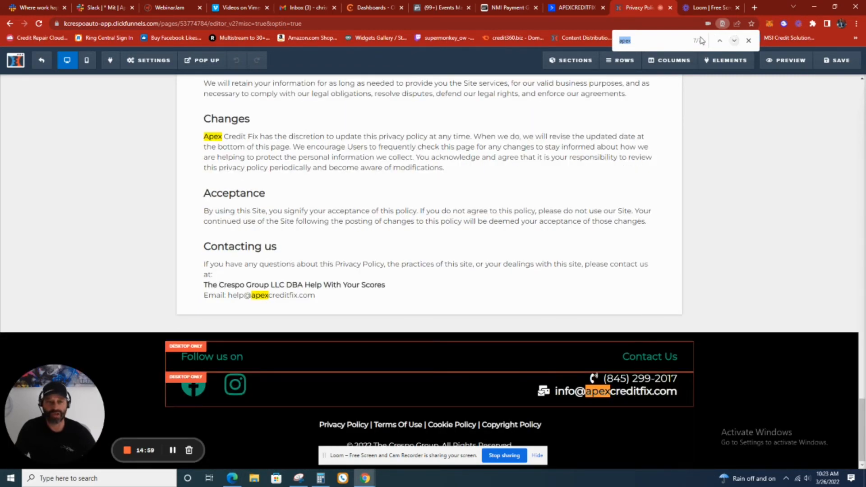
# Search the Privacy Policy page for the contact phone number's area code and save the page
pyautogui.click(671, 41)
pyautogui.write('84')
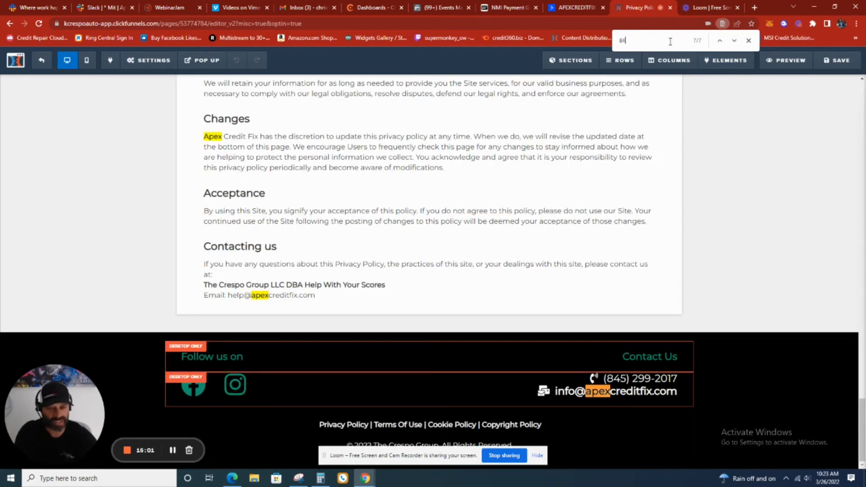
pyautogui.write('5')
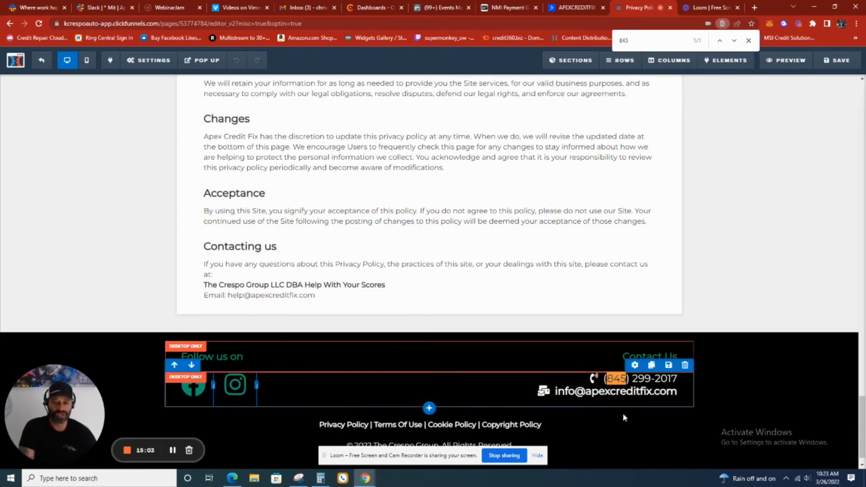
pyautogui.scroll(15, 632, 290)
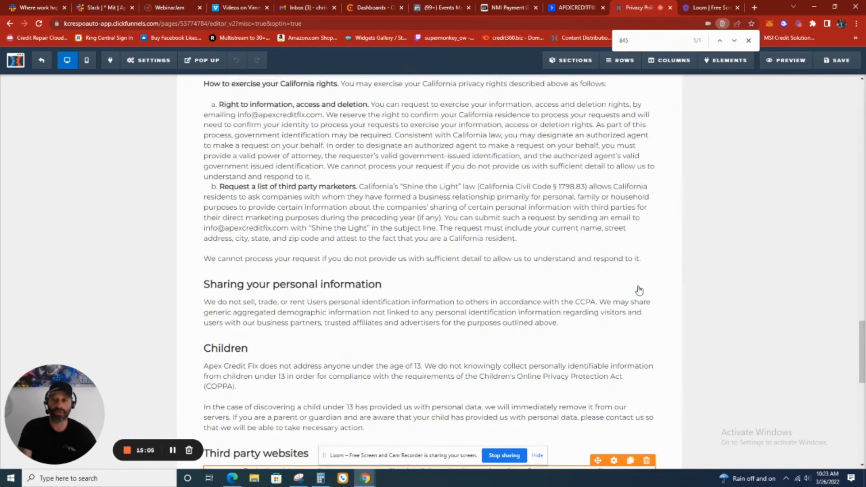
pyautogui.scroll(10, 640, 290)
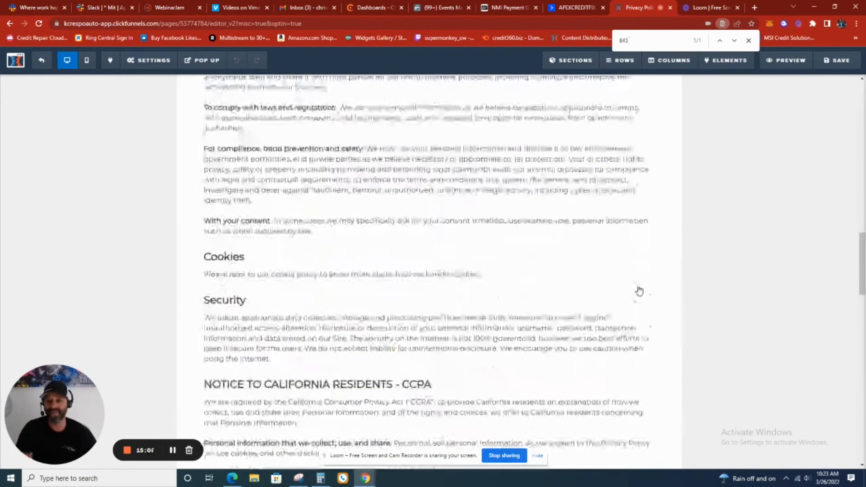
pyautogui.scroll(12, 640, 287)
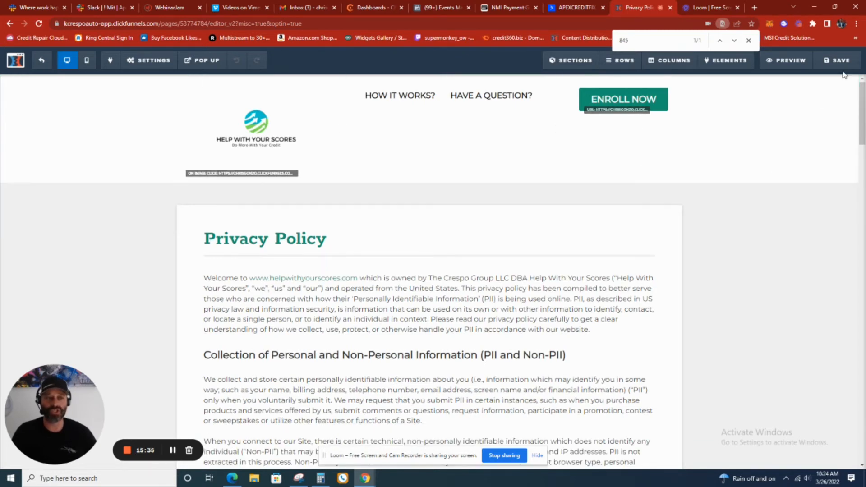
pyautogui.hotkey('ctrl', 's')
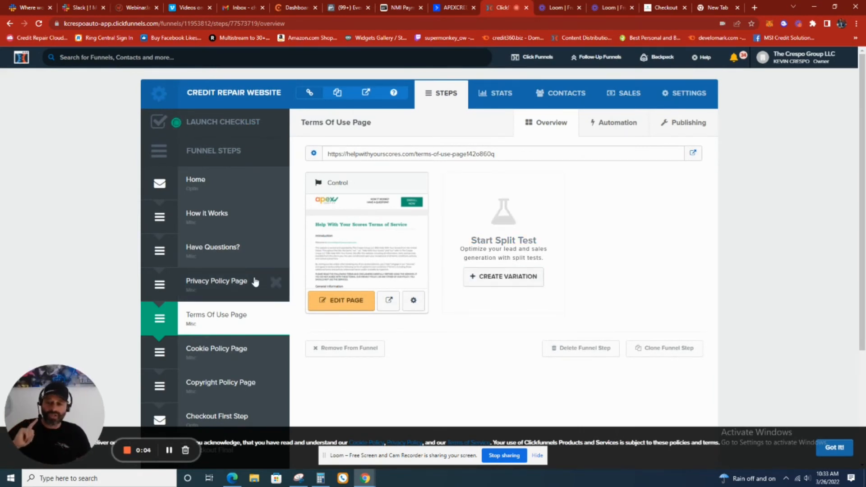
# Open the How it Works funnel step and copy its page URL
pyautogui.scroll(-2, 256, 282)
pyautogui.scroll(-2, 247, 275)
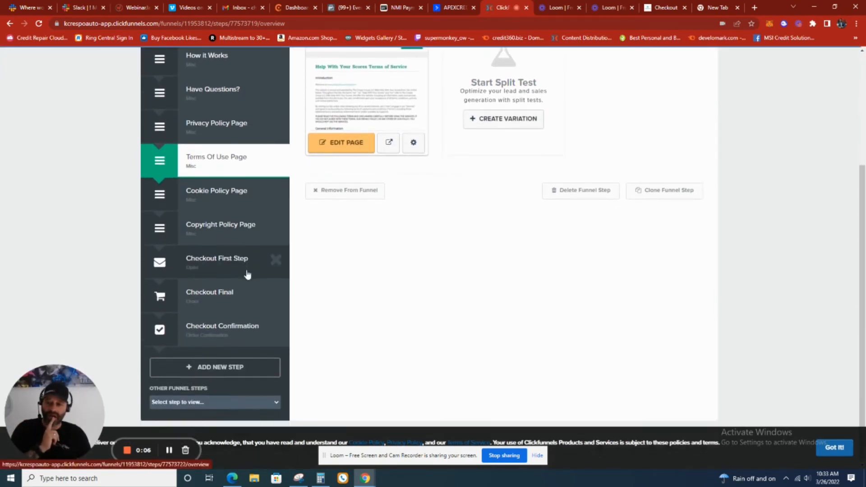
pyautogui.scroll(2, 357, 297)
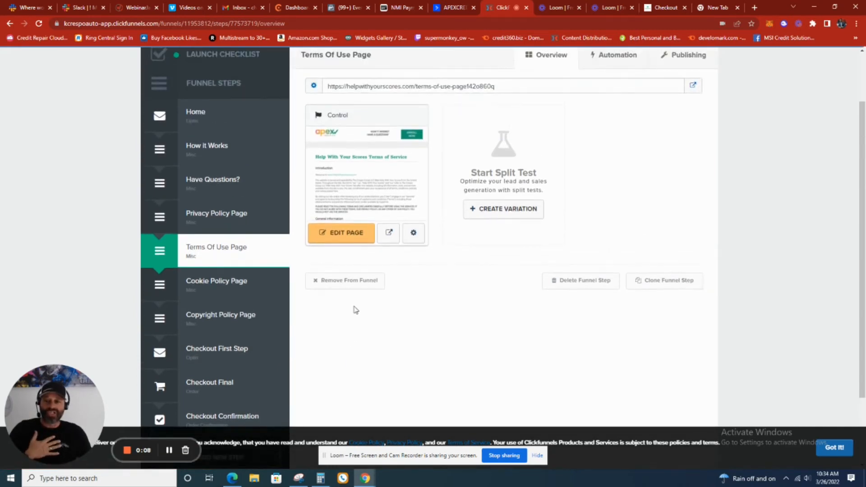
pyautogui.click(233, 152)
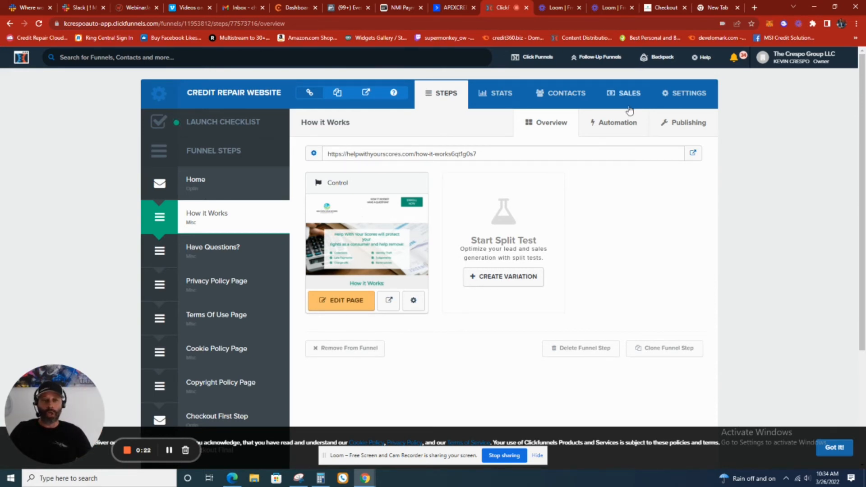
pyautogui.click(393, 154)
pyautogui.rightClick(390, 154)
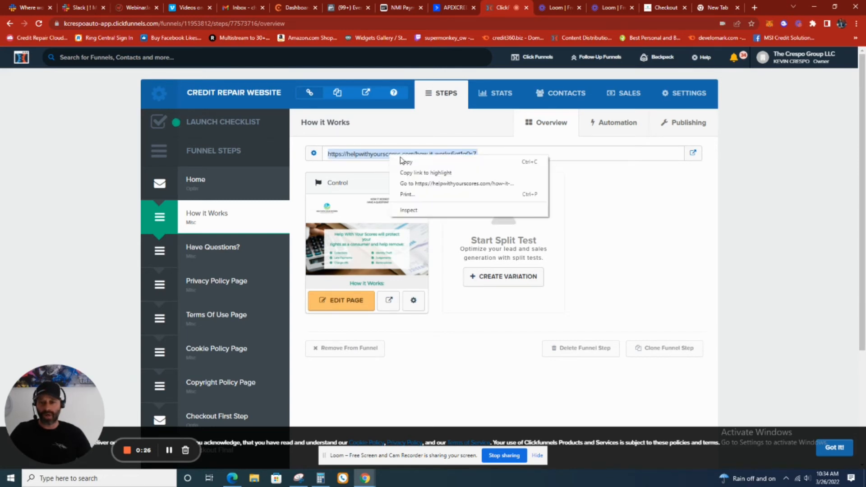
pyautogui.click(404, 162)
# Switch to the APEX Google account in a new browser tab and open Google Docs
pyautogui.click(753, 9)
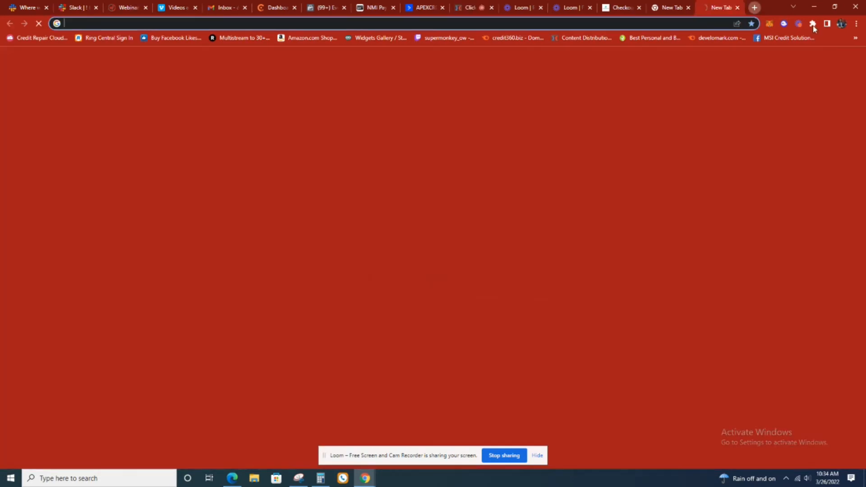
pyautogui.click(850, 62)
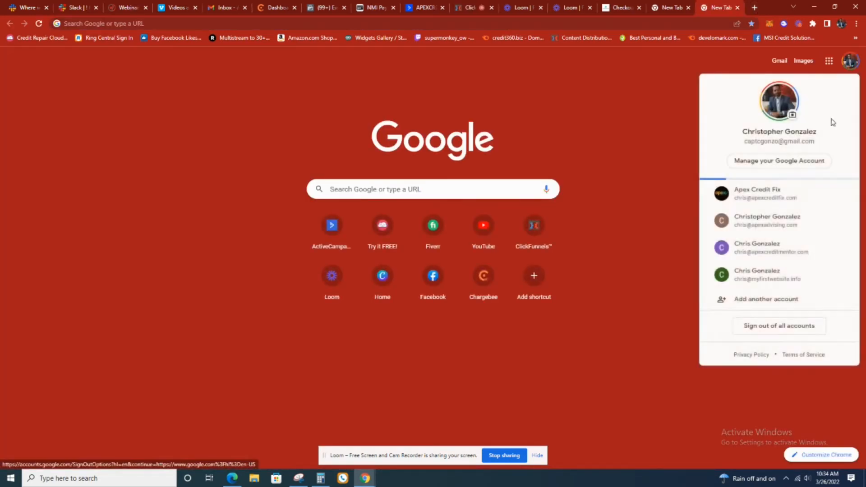
pyautogui.click(788, 277)
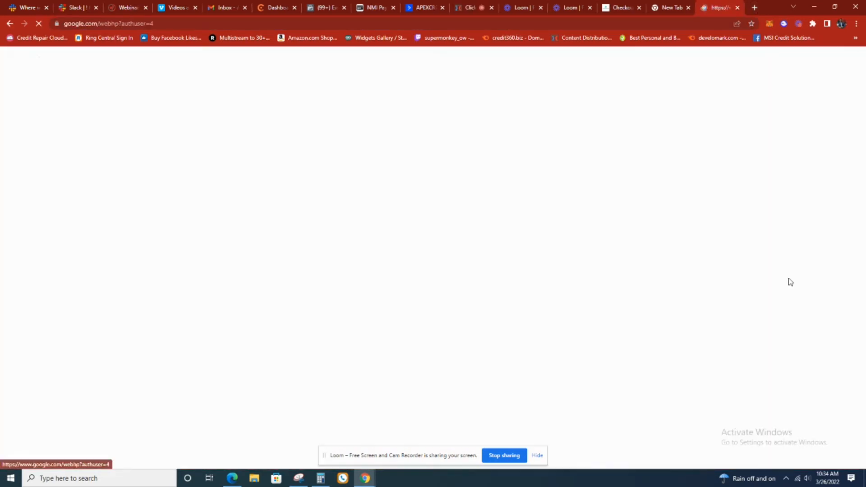
pyautogui.click(829, 60)
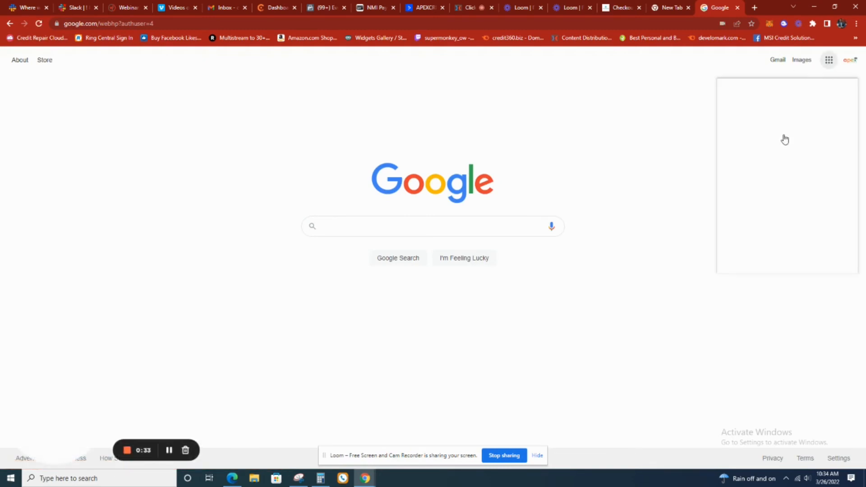
pyautogui.click(749, 151)
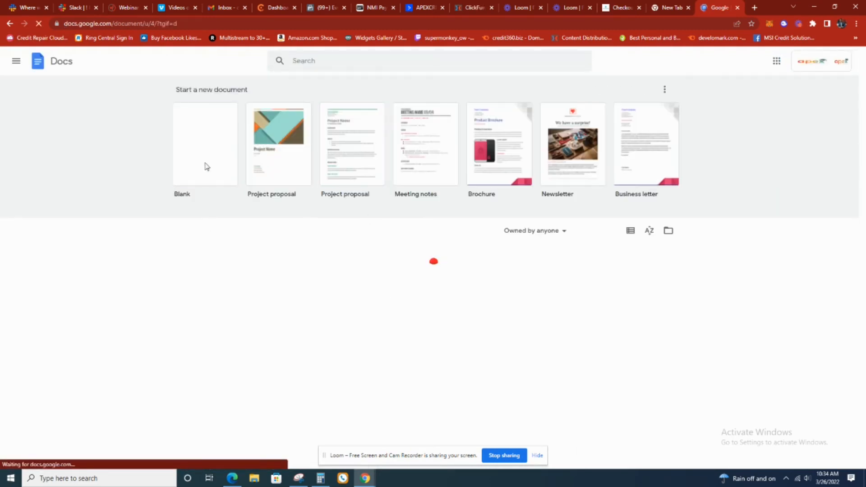
# Create a blank document and add the label "How it Works" with the copied page URL beneath it
pyautogui.click(206, 167)
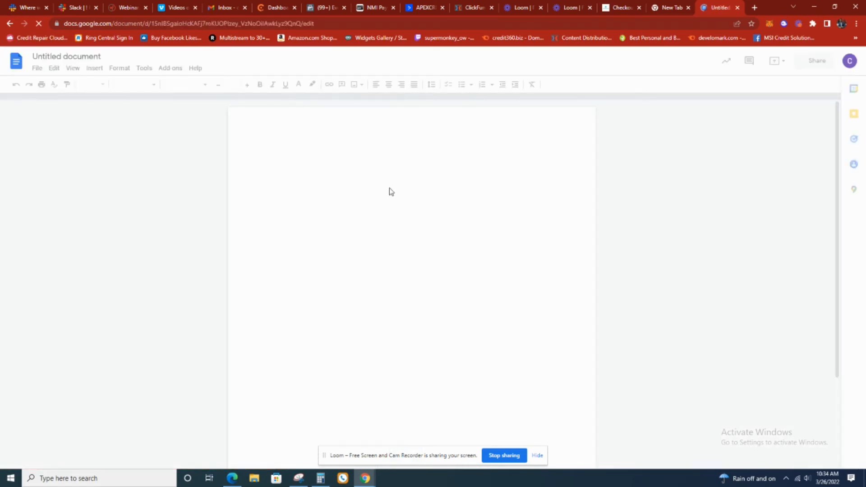
pyautogui.write('How it')
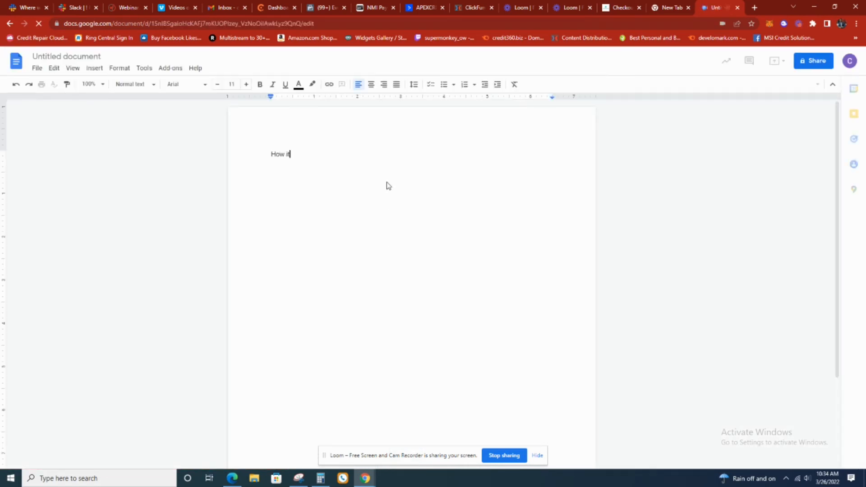
pyautogui.write(' Works')
pyautogui.press('Return')
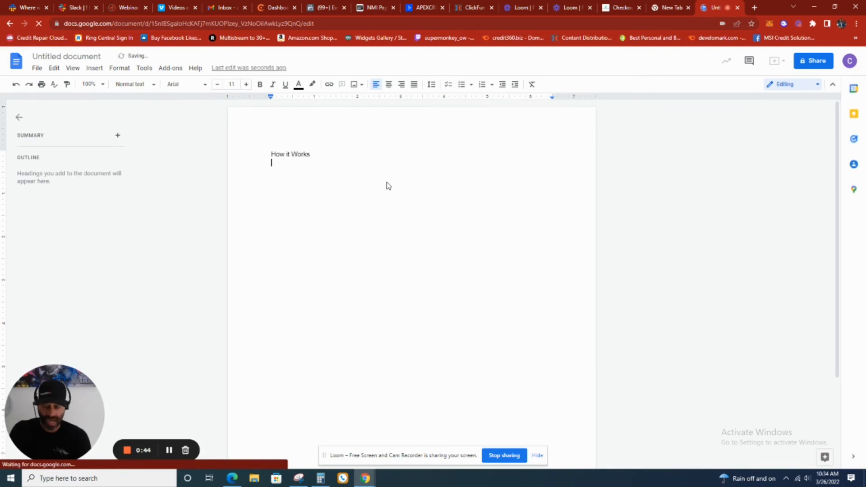
pyautogui.hotkey('ctrl', 'v')
pyautogui.press('Return')
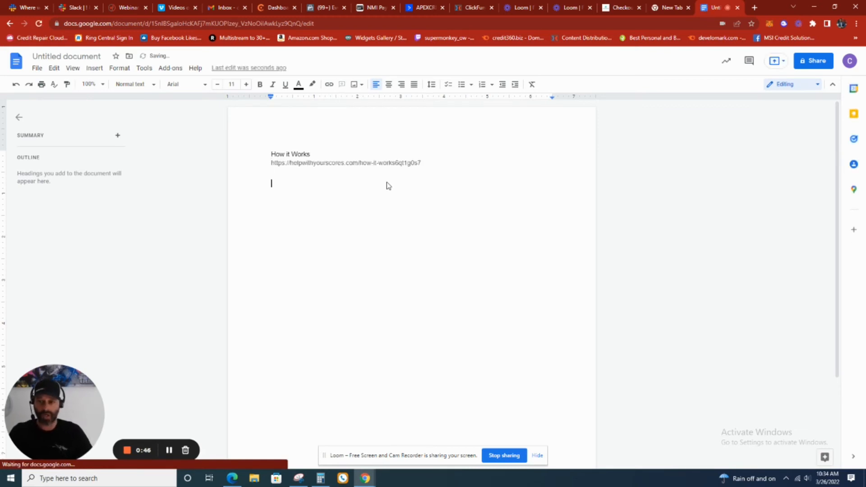
# Switch back to ClickFunnels, open the Have Questions? funnel step and copy its page URL
pyautogui.click(619, 7)
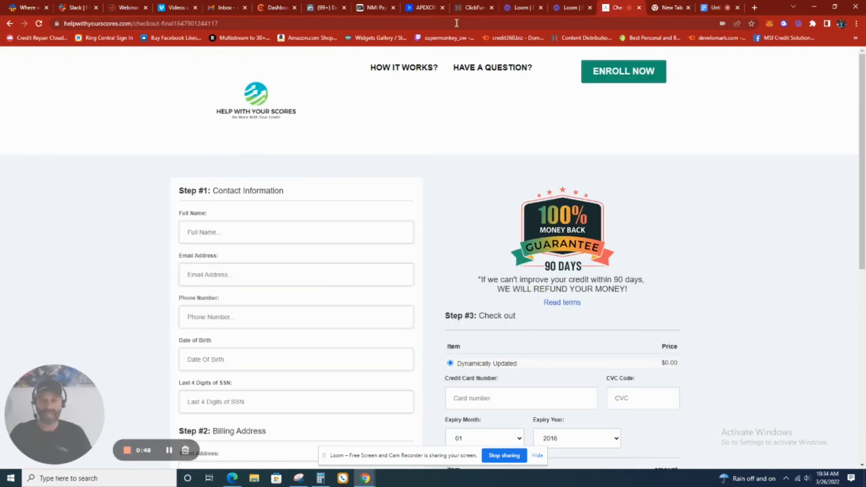
pyautogui.click(489, 7)
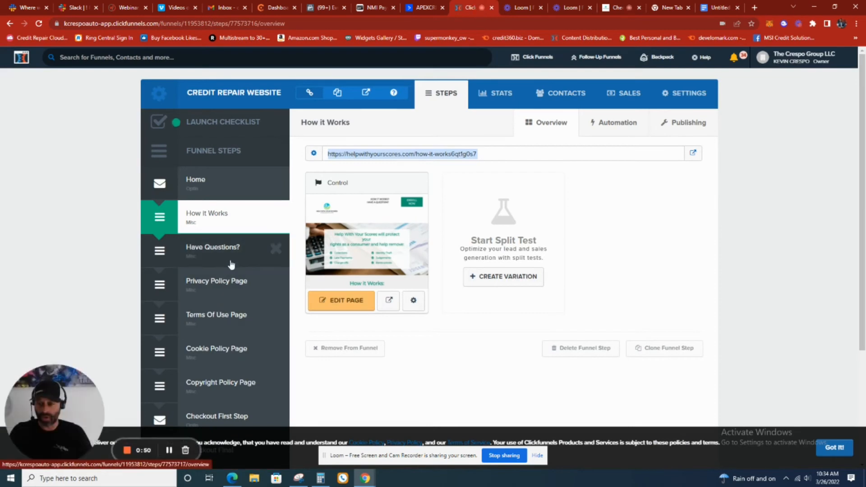
pyautogui.scroll(-1, 227, 250)
pyautogui.click(221, 207)
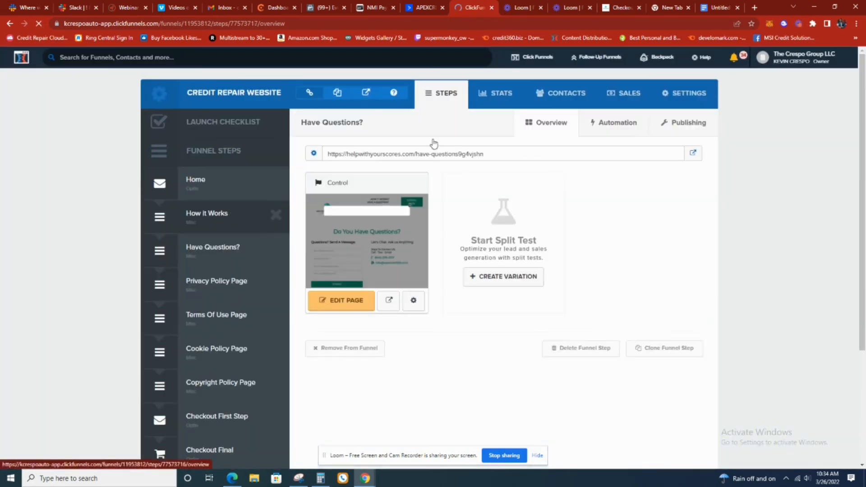
pyautogui.click(436, 154)
pyautogui.rightClick(436, 155)
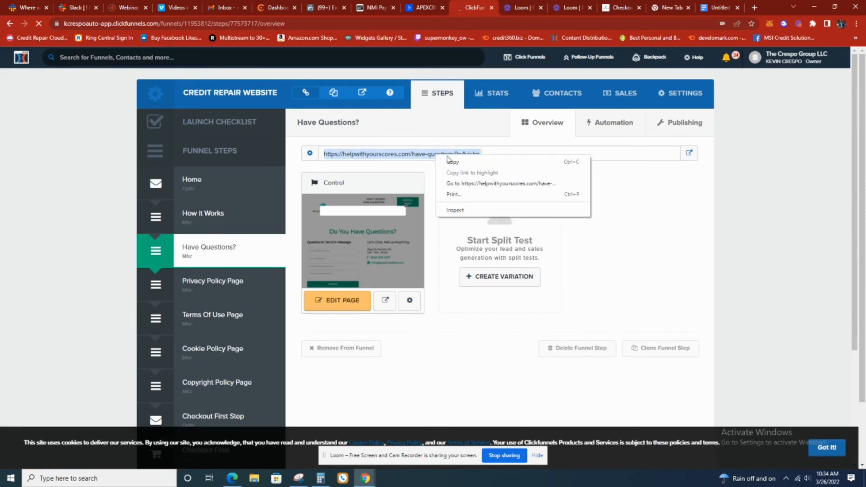
pyautogui.click(451, 162)
# Return to the Google Docs document and add the label "Have questions" with the copied page URL beneath it
pyautogui.click(718, 7)
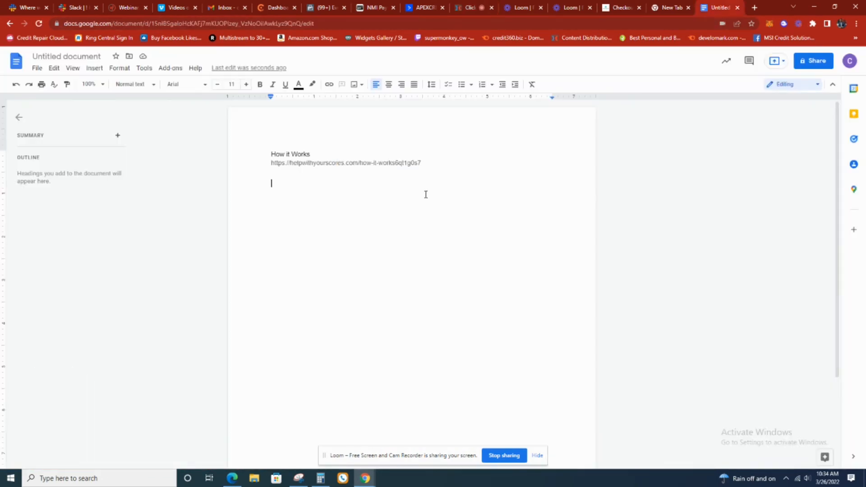
pyautogui.write('Have questions')
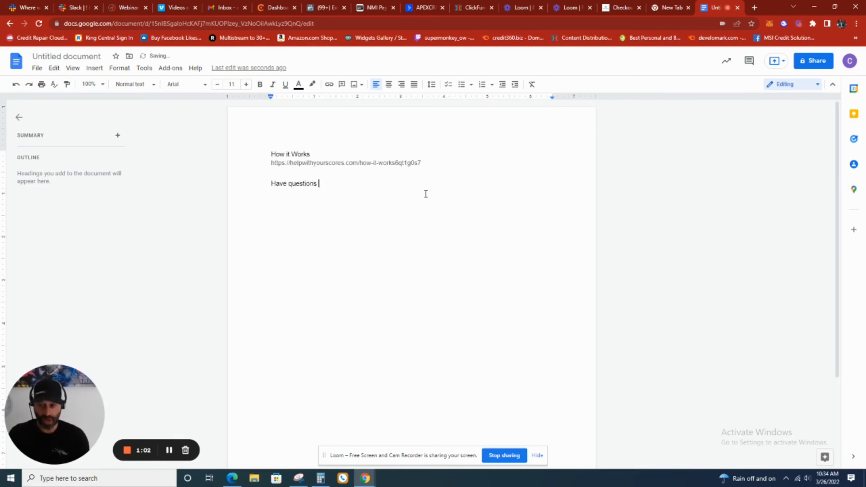
pyautogui.hotkey('ctrl', 'v')
pyautogui.press('Return')
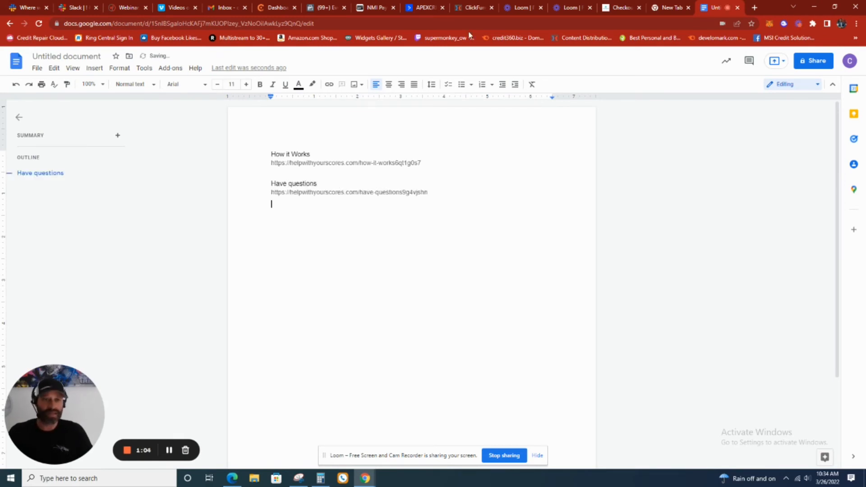
# Switch to ClickFunnels, open the Checkout First Step funnel step and copy its page URL
pyautogui.click(472, 7)
pyautogui.scroll(-1, 235, 288)
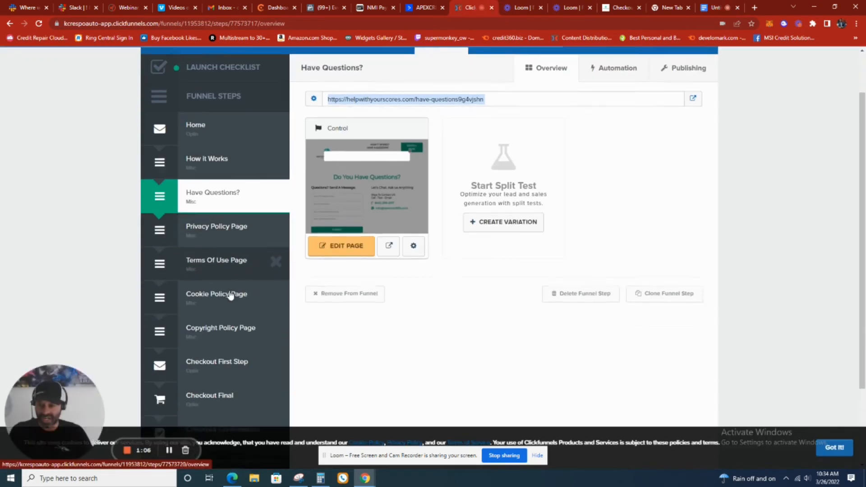
pyautogui.scroll(-1, 231, 296)
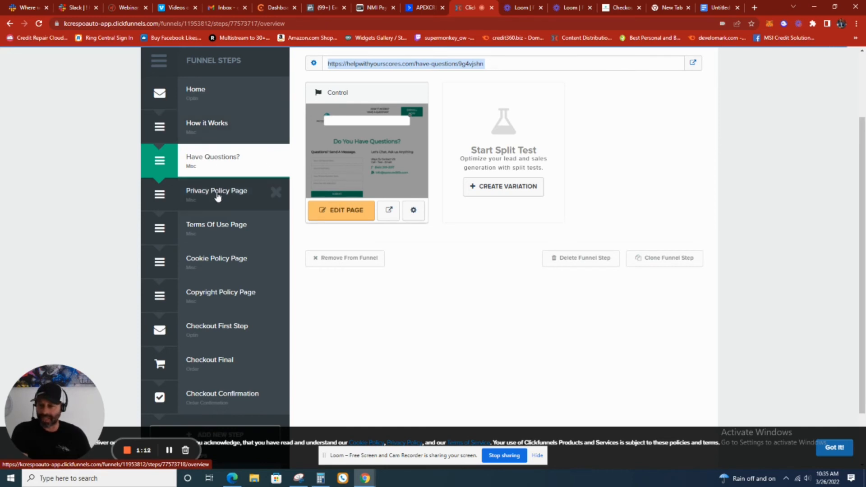
pyautogui.scroll(-1, 217, 194)
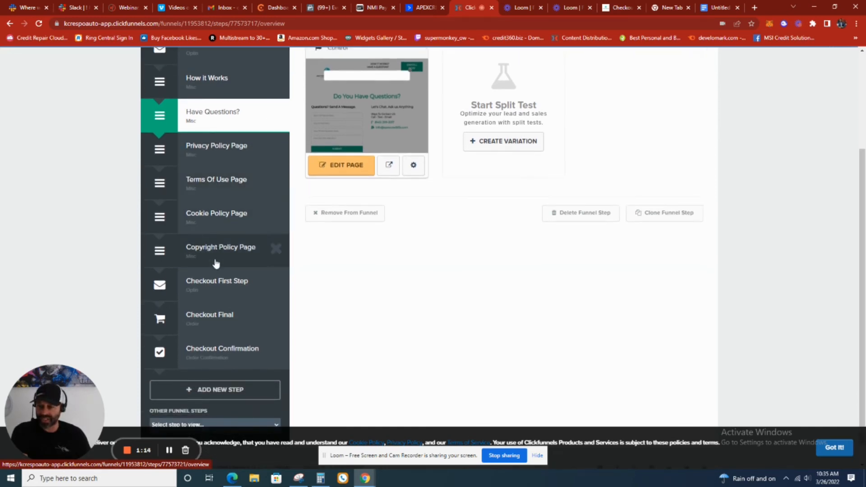
pyautogui.click(217, 284)
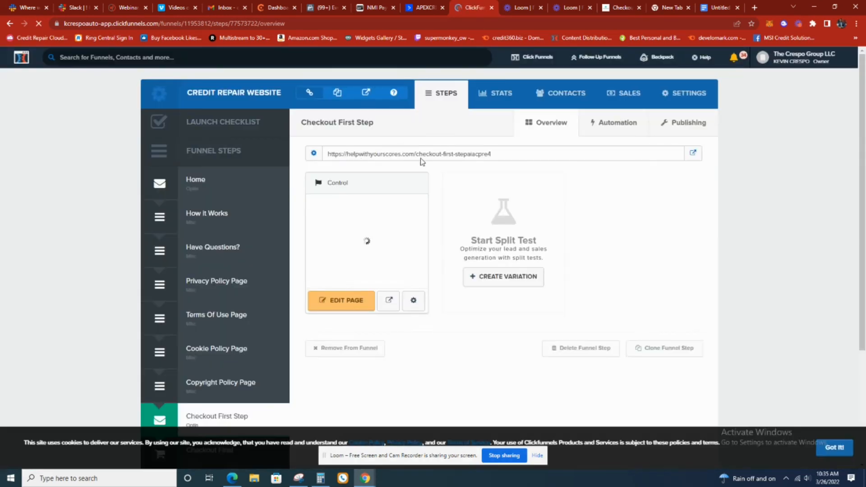
pyautogui.tripleClick(425, 154)
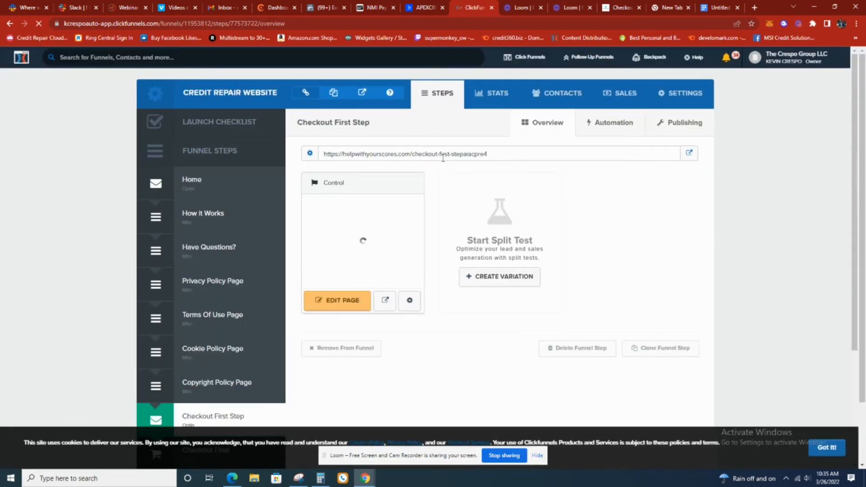
pyautogui.tripleClick(443, 157)
pyautogui.rightClick(443, 156)
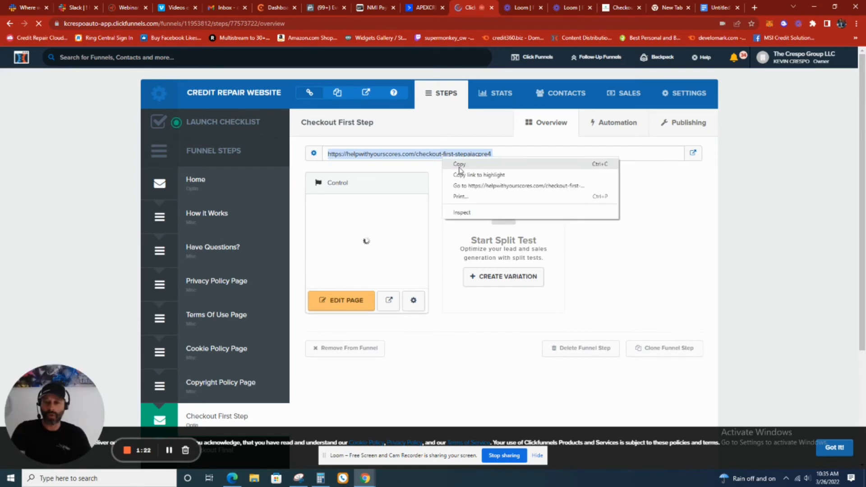
pyautogui.click(457, 165)
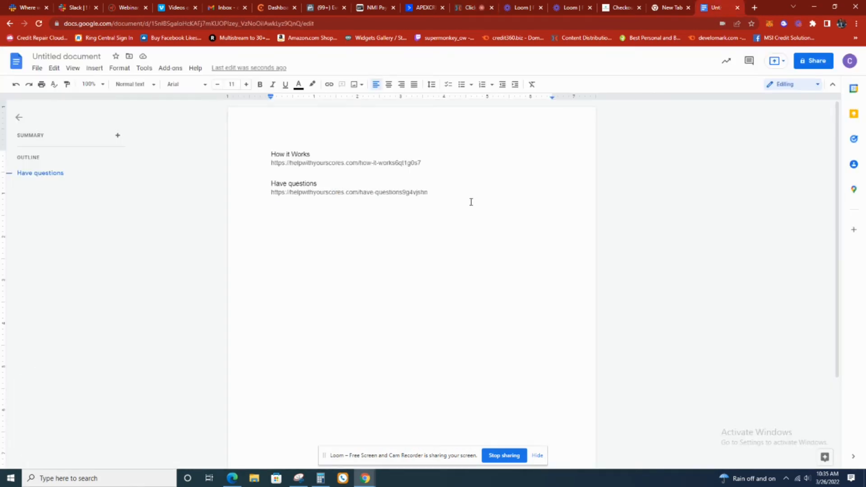
# Add the label "Enroll" to the Google Docs link list with the copied checkout page URL beneath it
pyautogui.write('C')
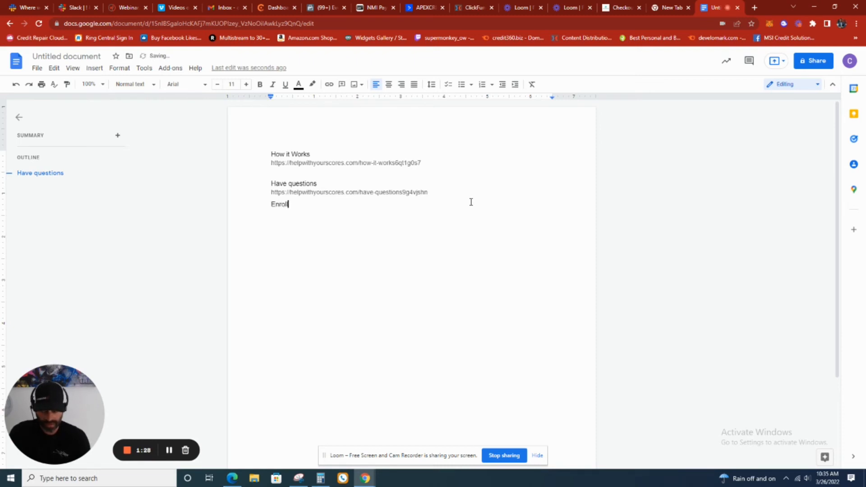
pyautogui.press('Return')
pyautogui.hotkey('ctrl', 'v')
pyautogui.press('Return')
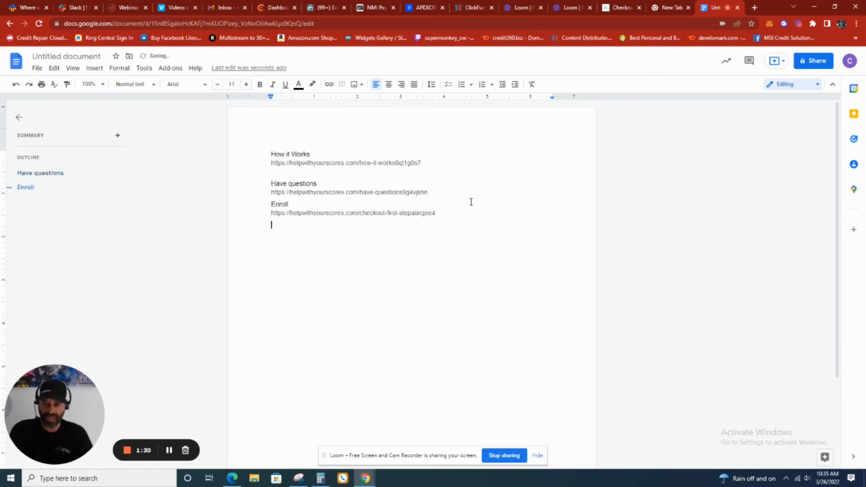
# Check the live checkout page's header links, switch to ClickFunnels and open the Home funnel step
pyautogui.click(619, 9)
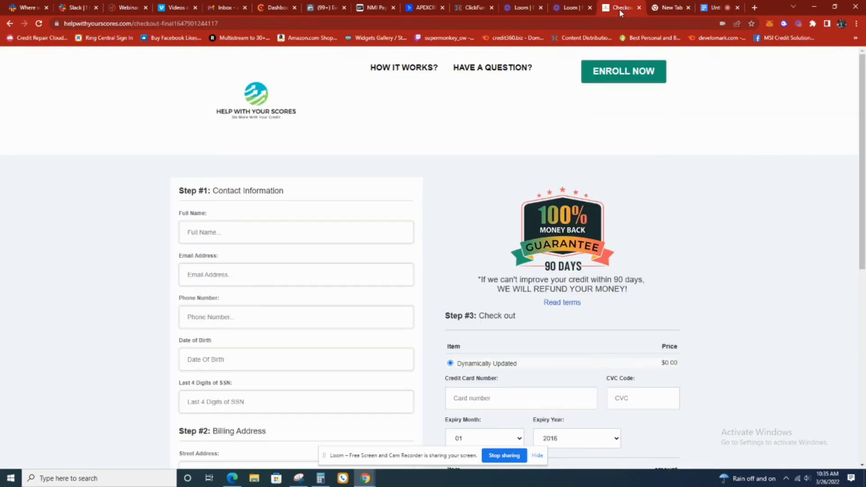
pyautogui.click(457, 8)
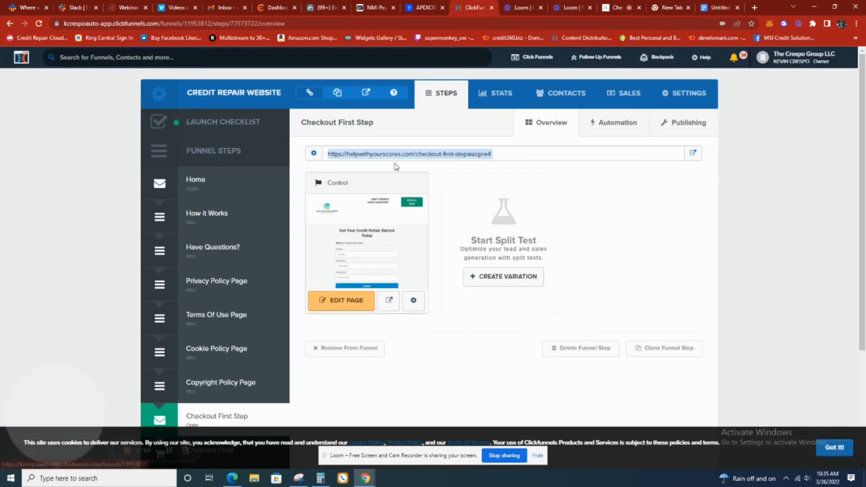
pyautogui.click(190, 189)
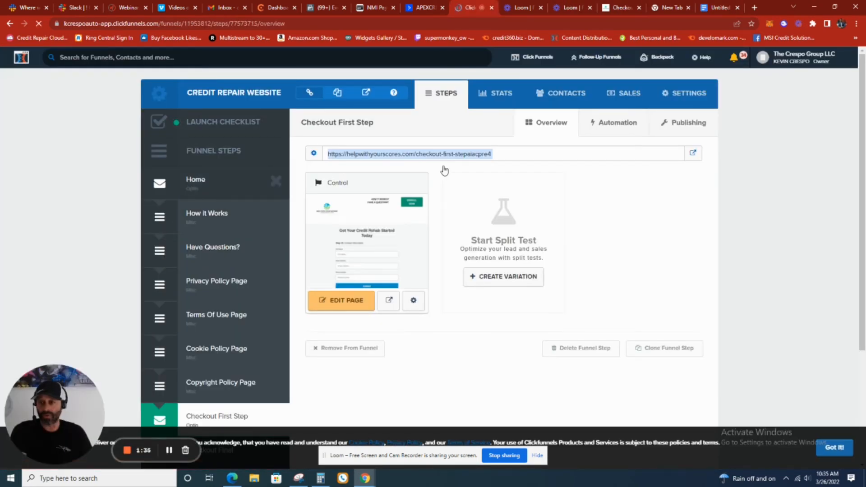
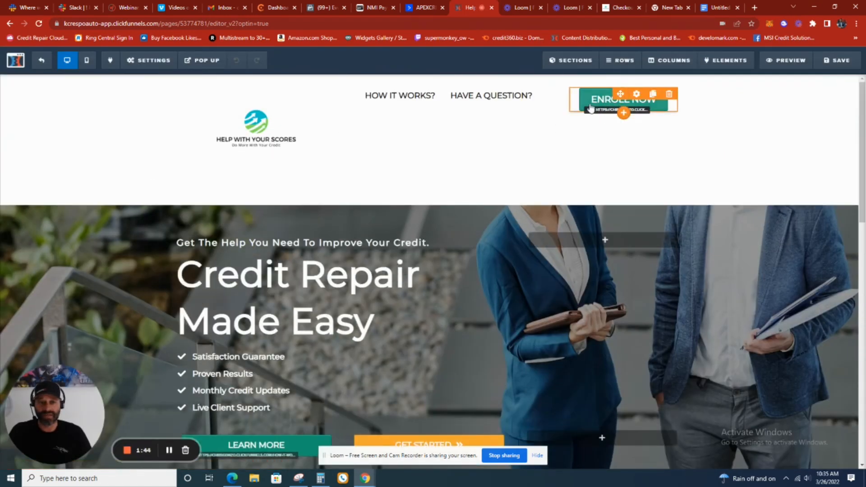
# Open the header ENROLL NOW button's link action on the Home page, then switch to Google Docs and copy the URL listed under Enroll
pyautogui.click(600, 100)
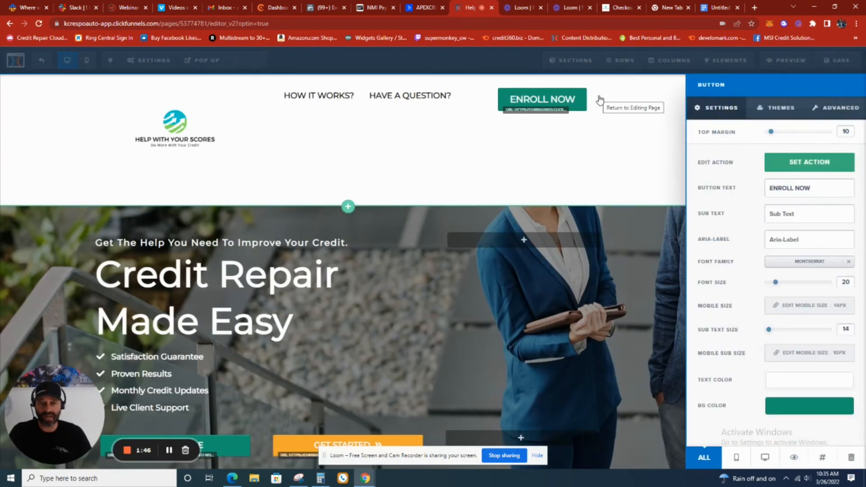
pyautogui.click(807, 166)
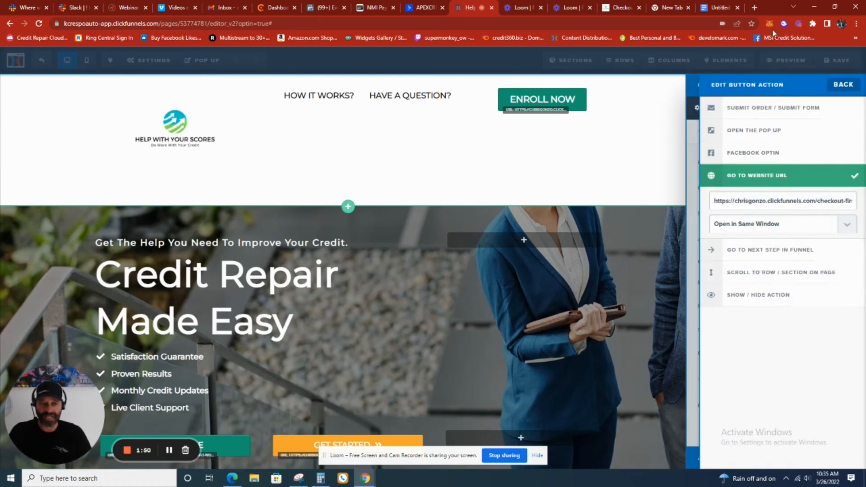
pyautogui.click(722, 9)
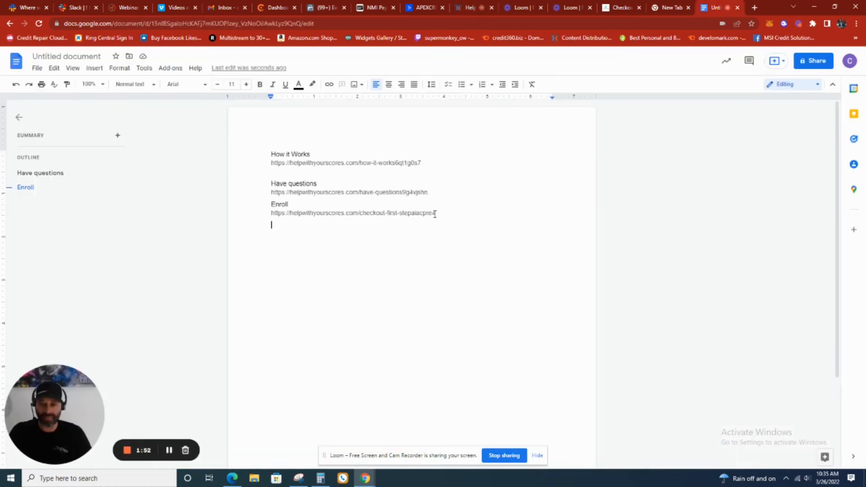
pyautogui.moveTo(437, 214); pyautogui.dragTo(270, 215)
pyautogui.rightClick(282, 214)
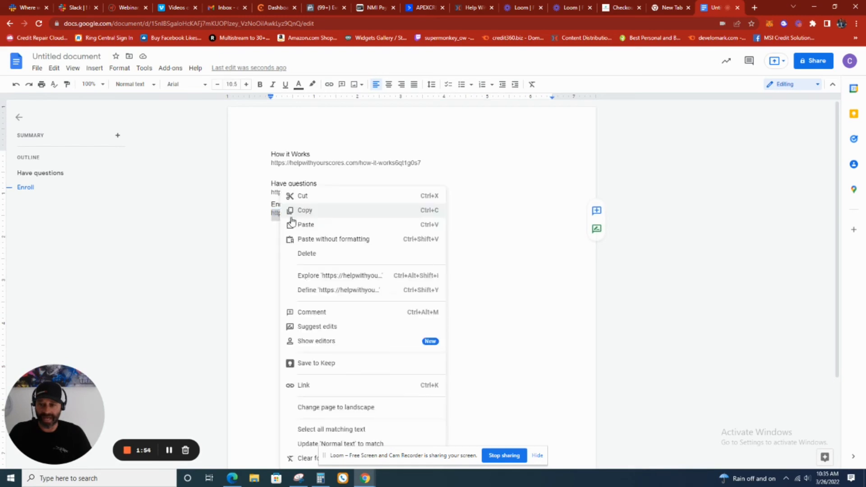
pyautogui.click(291, 209)
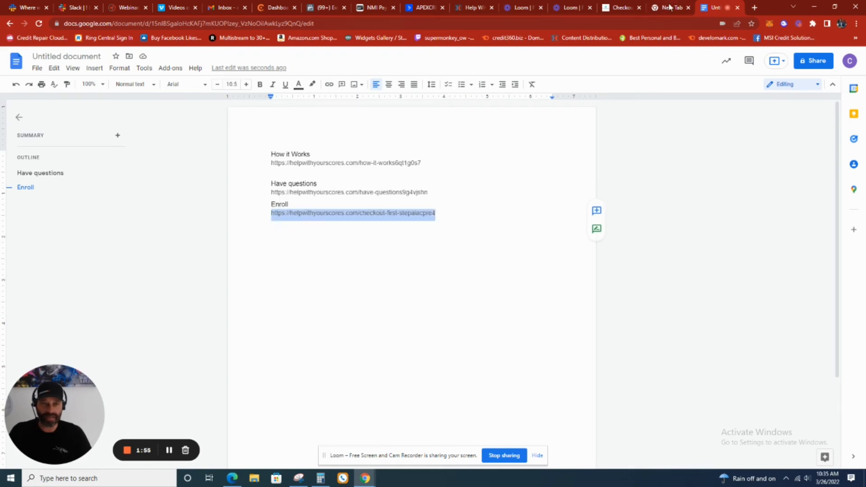
pyautogui.click(474, 7)
pyautogui.tripleClick(771, 200)
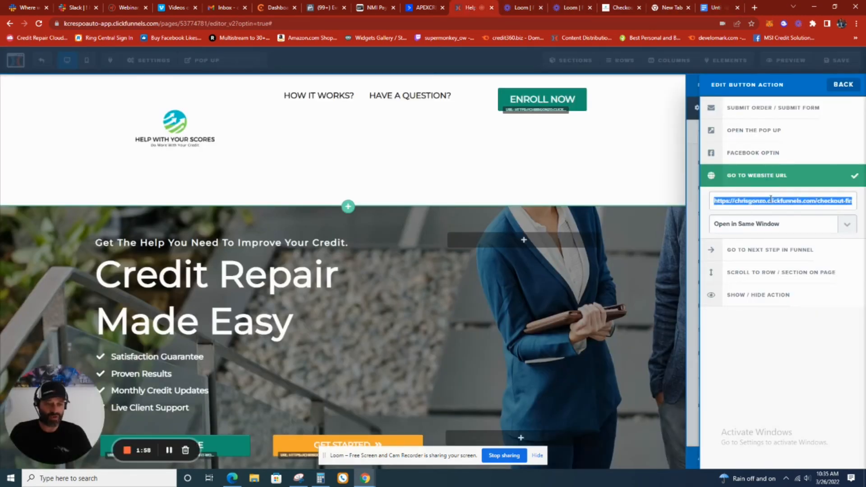
pyautogui.press('BackSpace')
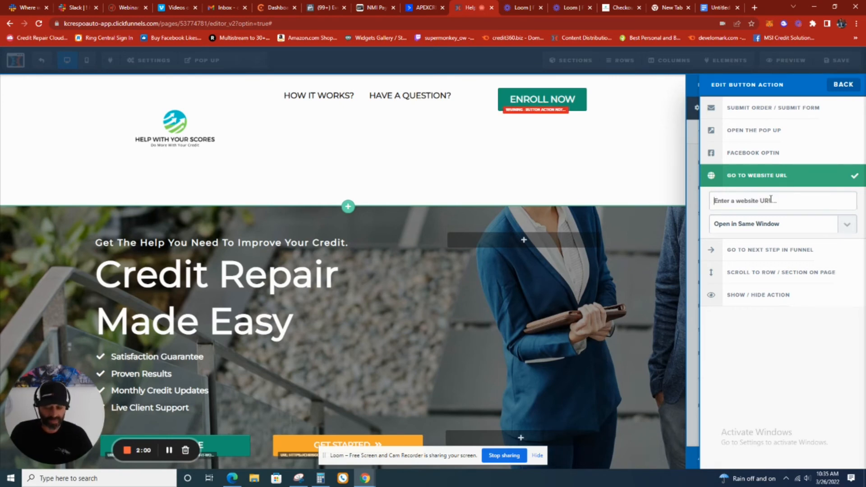
pyautogui.hotkey('ctrl', 'v')
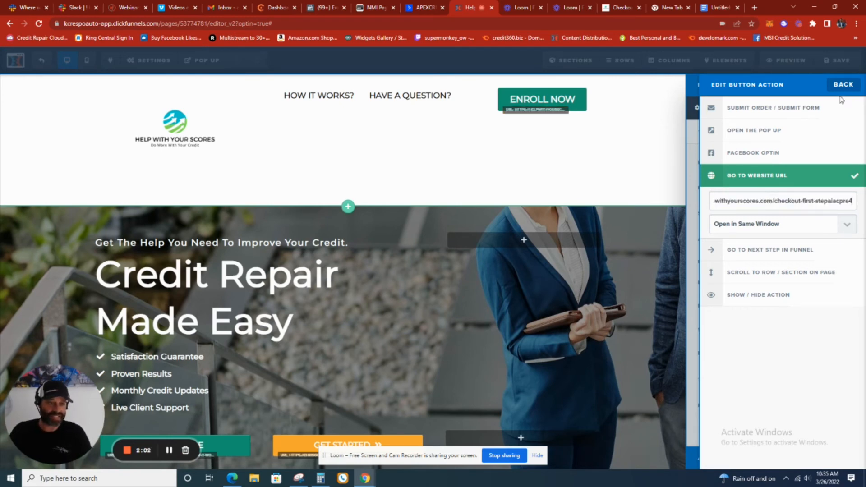
pyautogui.click(645, 121)
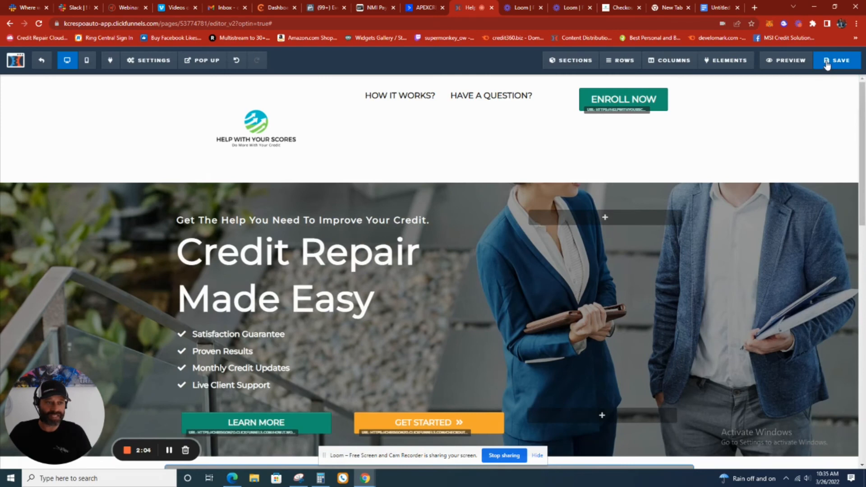
# Switch to the live checkout page and test where its ENROLL NOW link and the linked home page's ENROLL NOW button lead
pyautogui.click(620, 8)
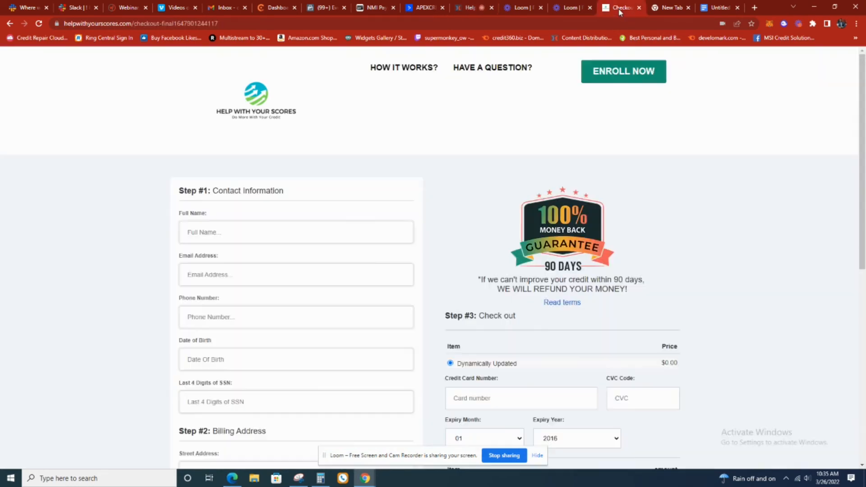
pyautogui.click(624, 80)
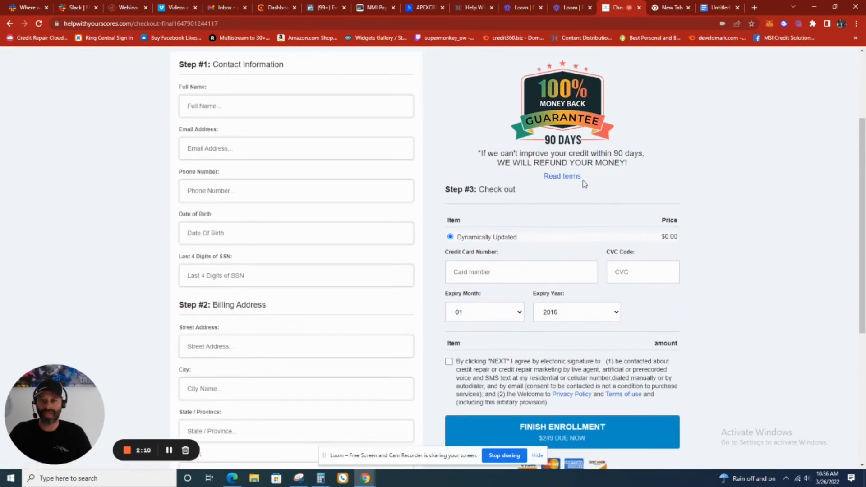
pyautogui.scroll(3, 584, 183)
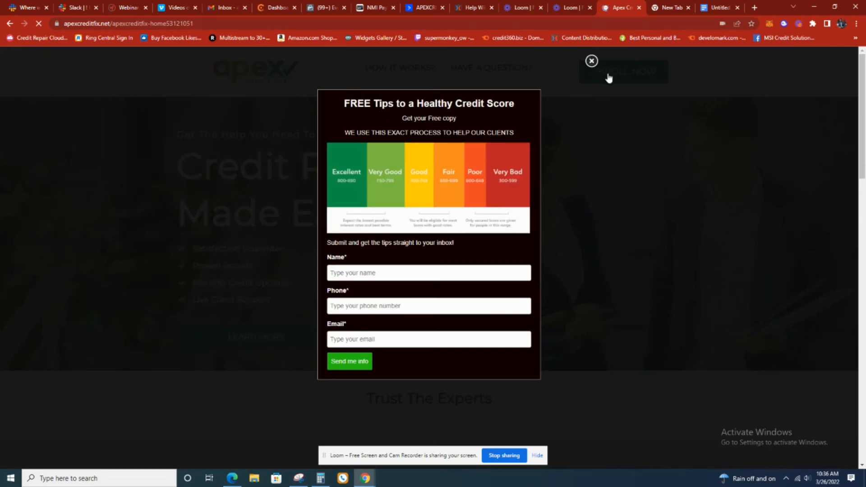
pyautogui.click(609, 74)
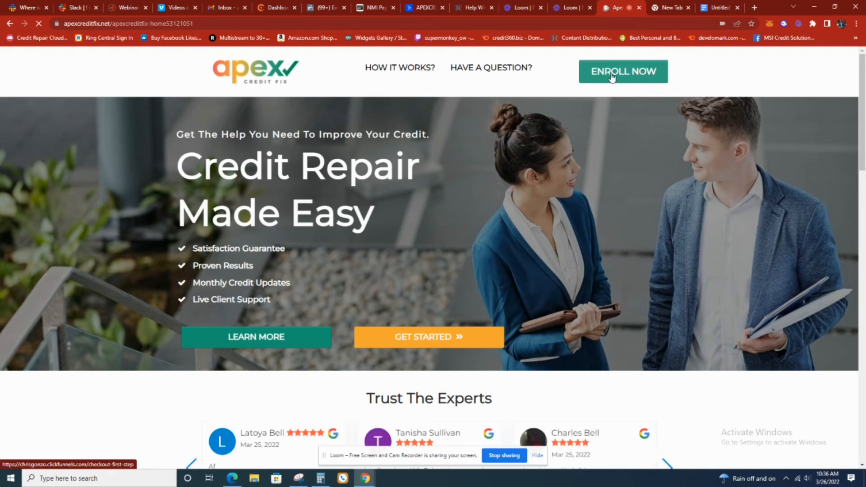
pyautogui.click(612, 78)
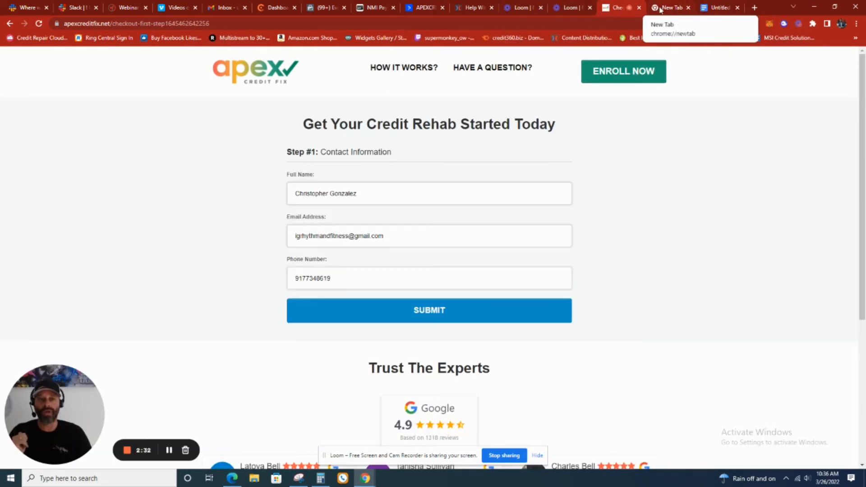
# Return to the Home page editor, check the ENROLL NOW button's website URL and save the page
pyautogui.click(472, 7)
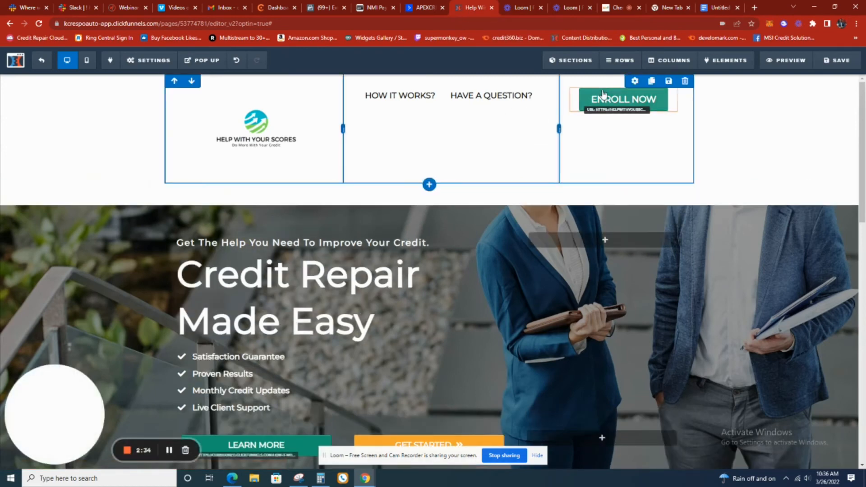
pyautogui.click(605, 100)
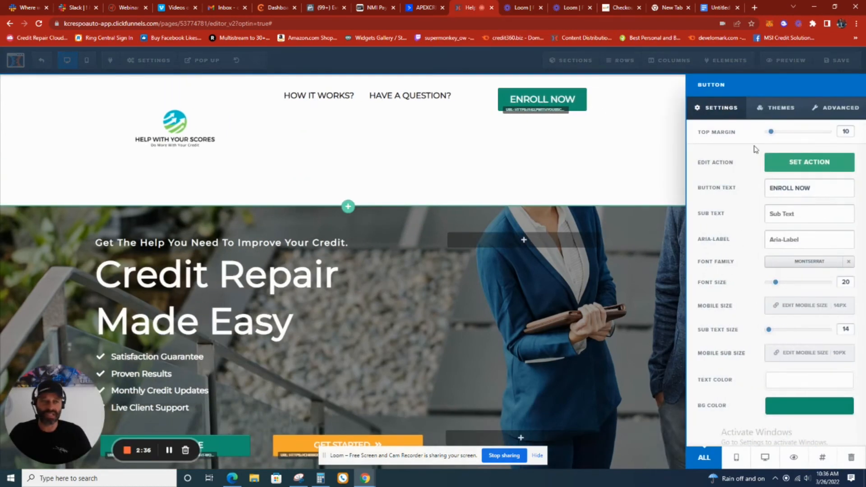
pyautogui.click(783, 164)
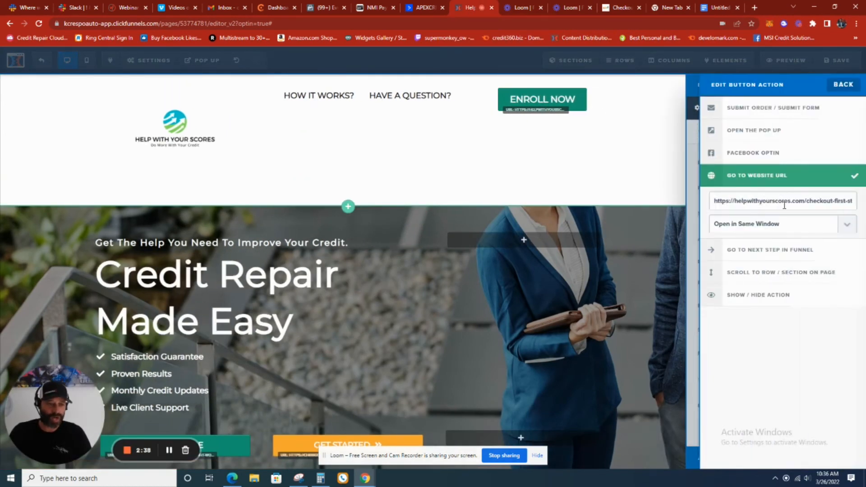
pyautogui.click(654, 120)
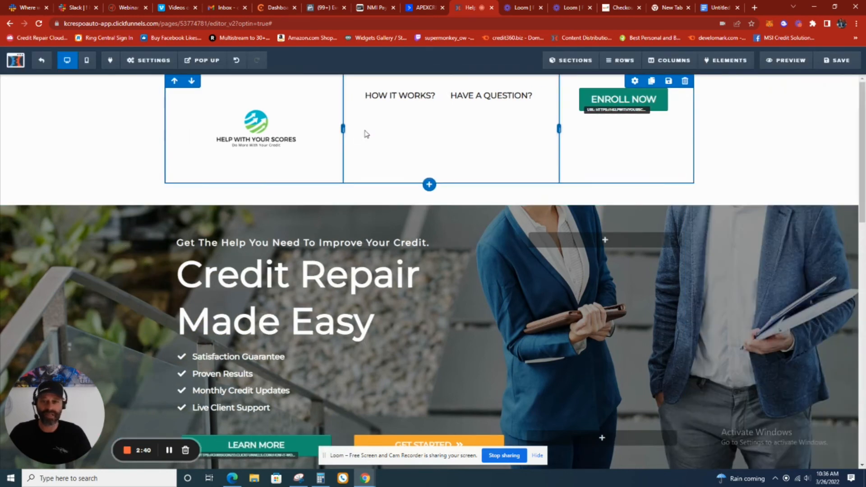
pyautogui.click(837, 60)
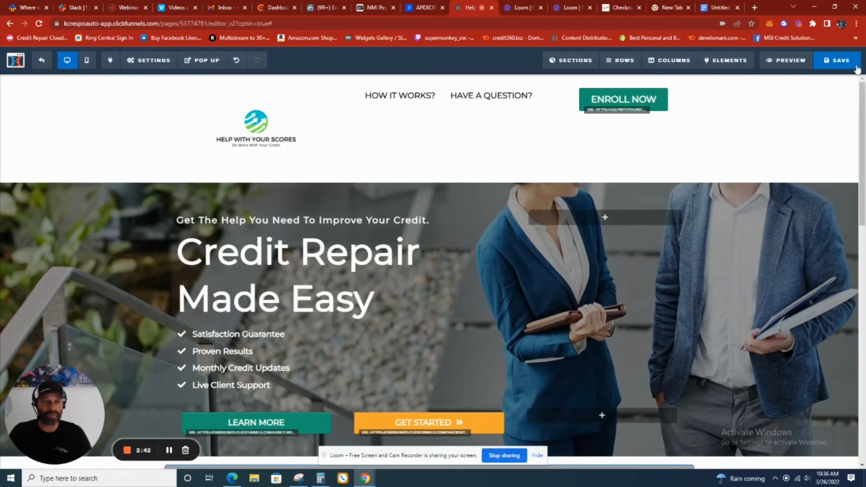
# Leave the Home page editor and open the Checkout First Step funnel step's page for editing
pyautogui.click(39, 62)
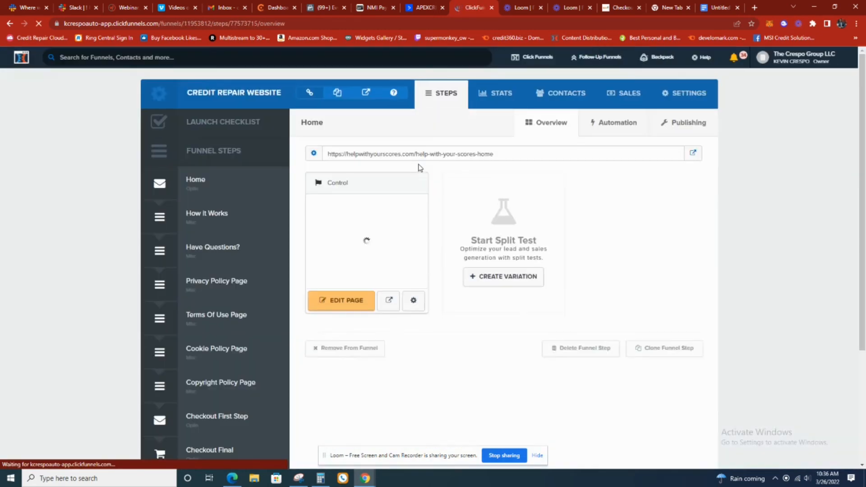
pyautogui.scroll(-2, 420, 213)
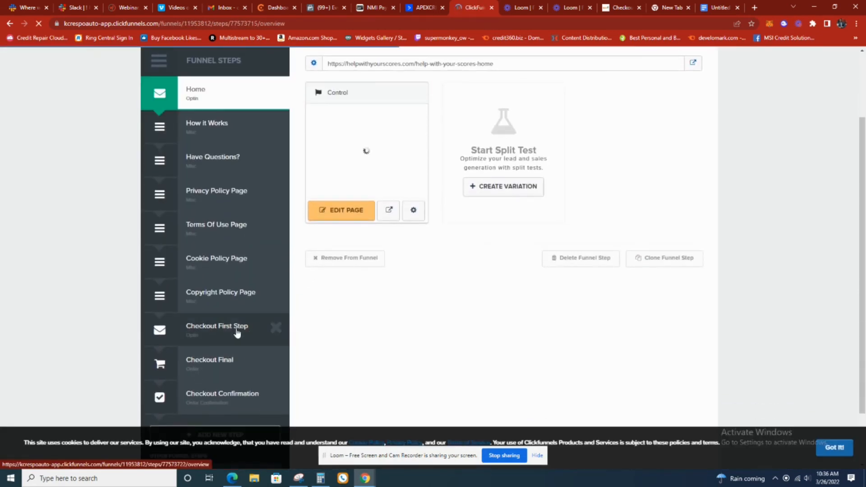
pyautogui.click(237, 333)
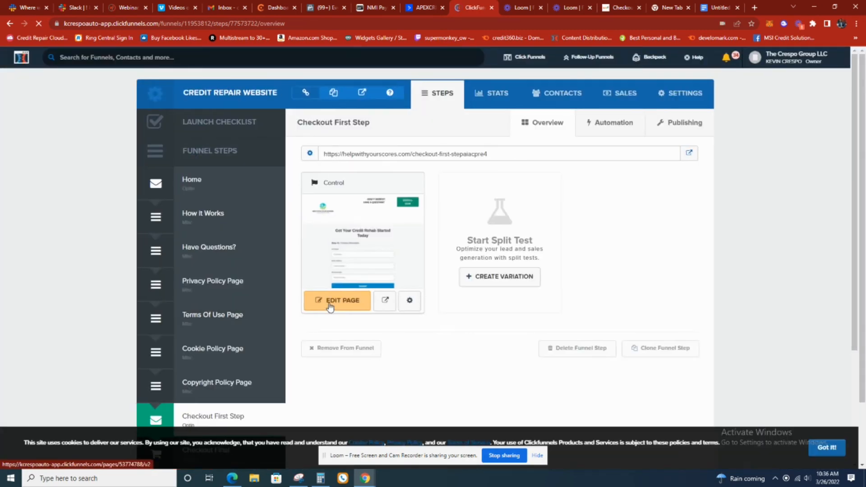
pyautogui.click(331, 306)
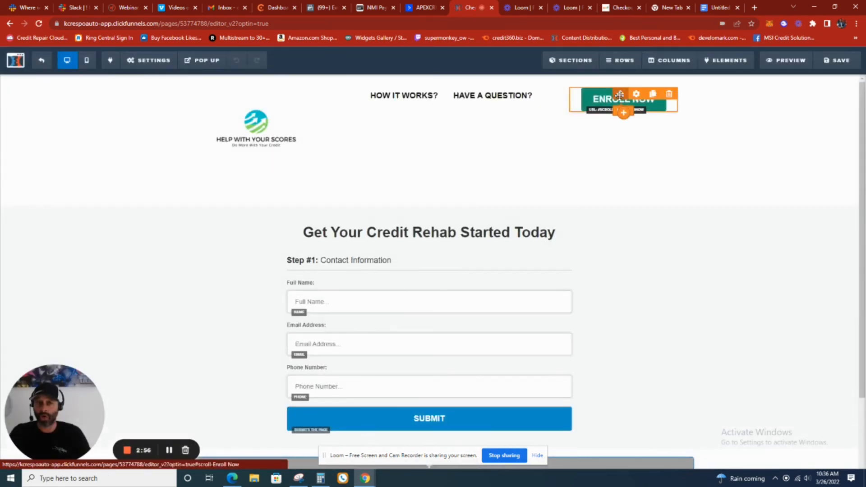
# Clear the header ENROLL NOW button's action on the Checkout First Step page and check the header logo's image settings
pyautogui.click(606, 103)
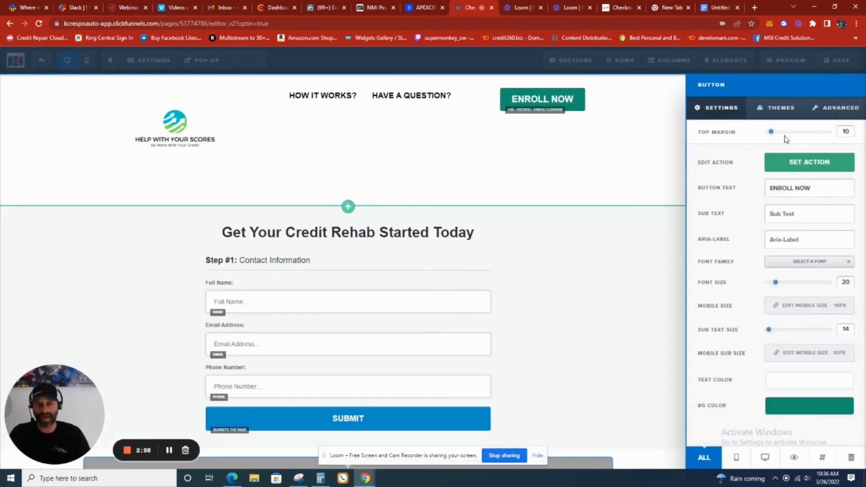
pyautogui.click(810, 162)
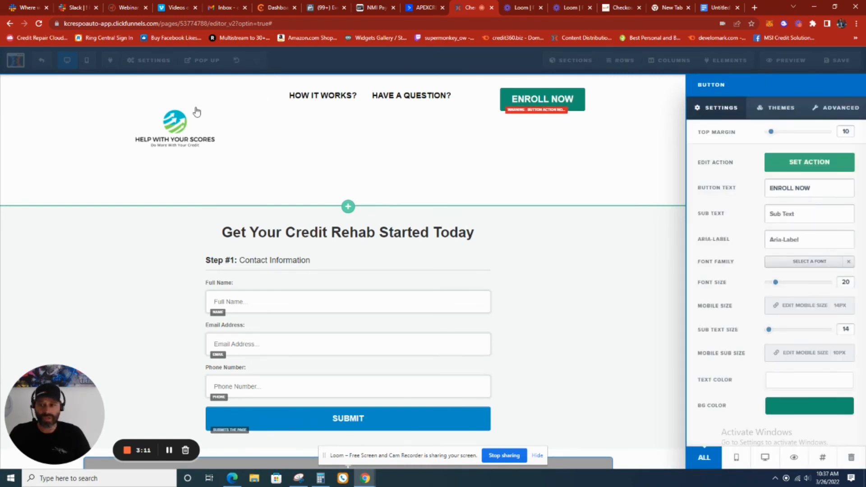
pyautogui.click(153, 133)
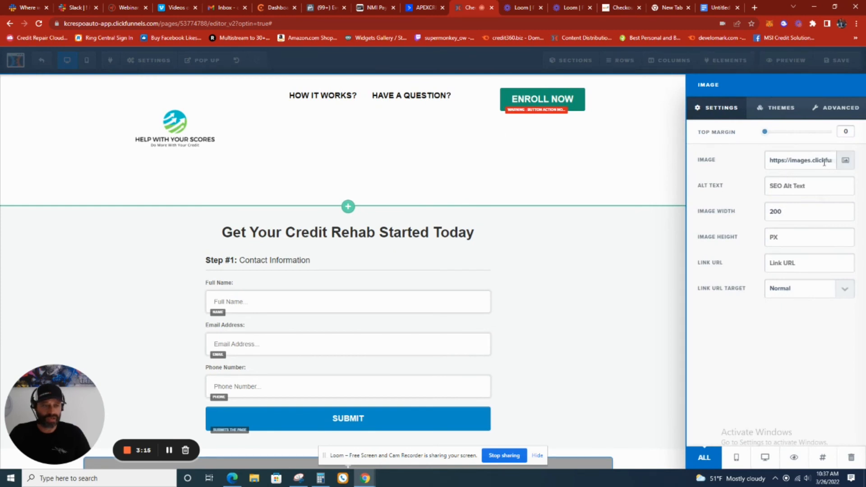
pyautogui.click(309, 99)
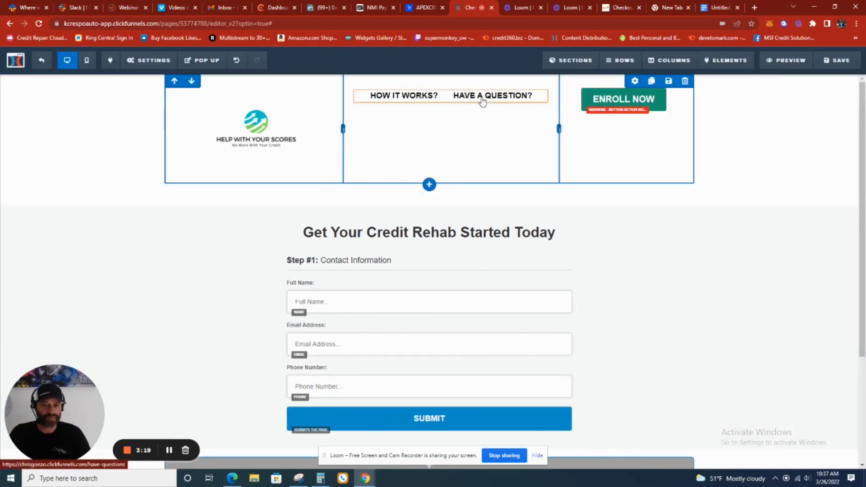
pyautogui.click(452, 98)
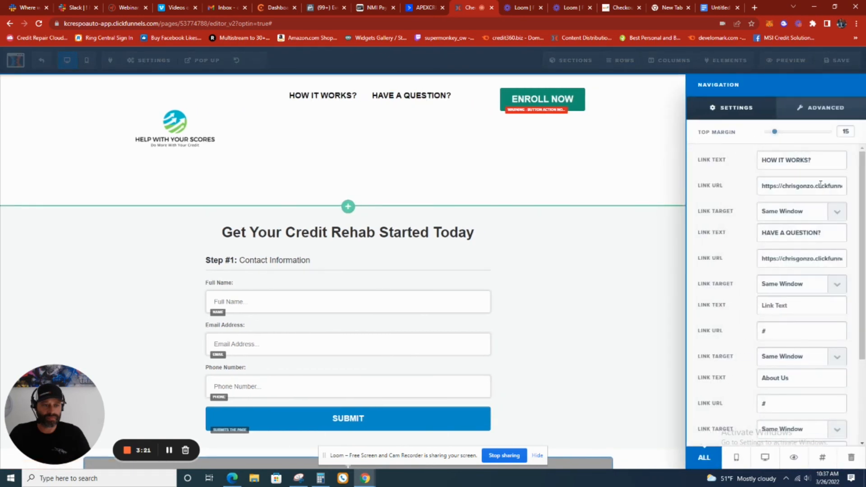
pyautogui.tripleClick(821, 186)
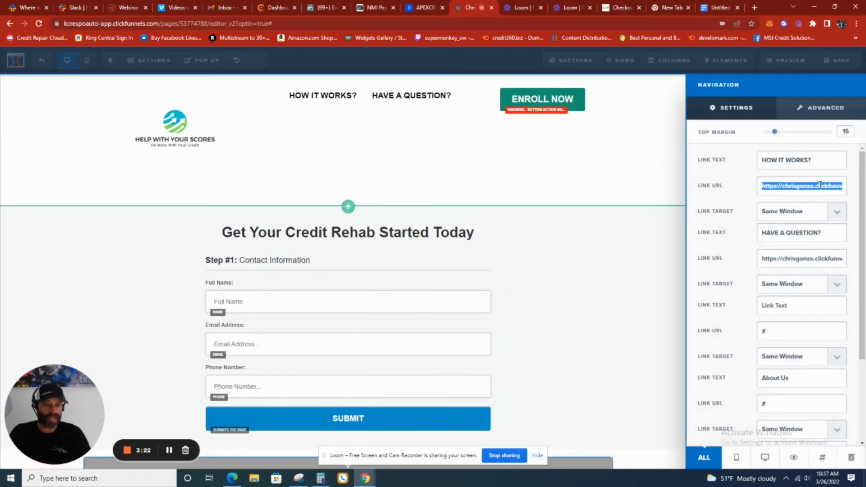
pyautogui.click(714, 10)
pyautogui.doubleClick(408, 164)
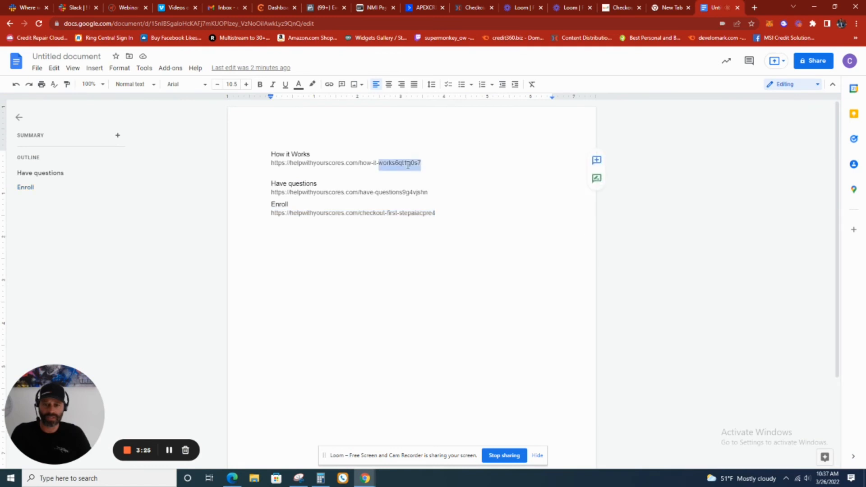
pyautogui.tripleClick(409, 164)
pyautogui.rightClick(408, 165)
pyautogui.click(436, 188)
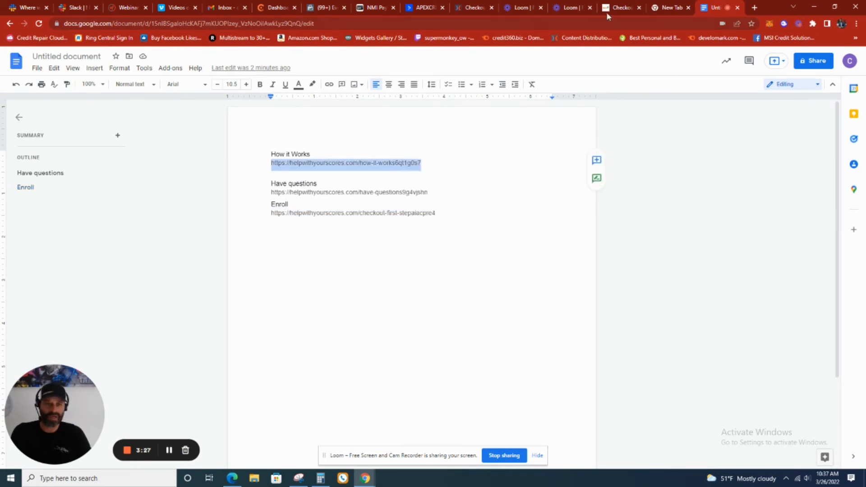
pyautogui.click(470, 9)
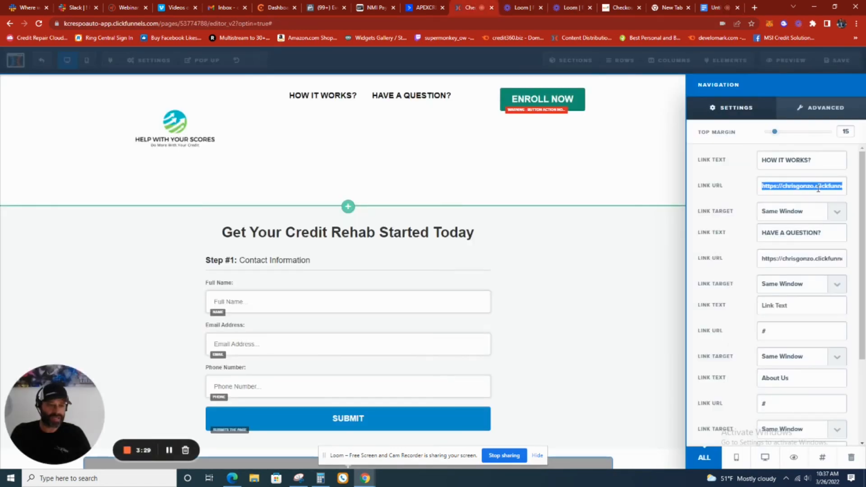
pyautogui.hotkey('ctrl', 'v')
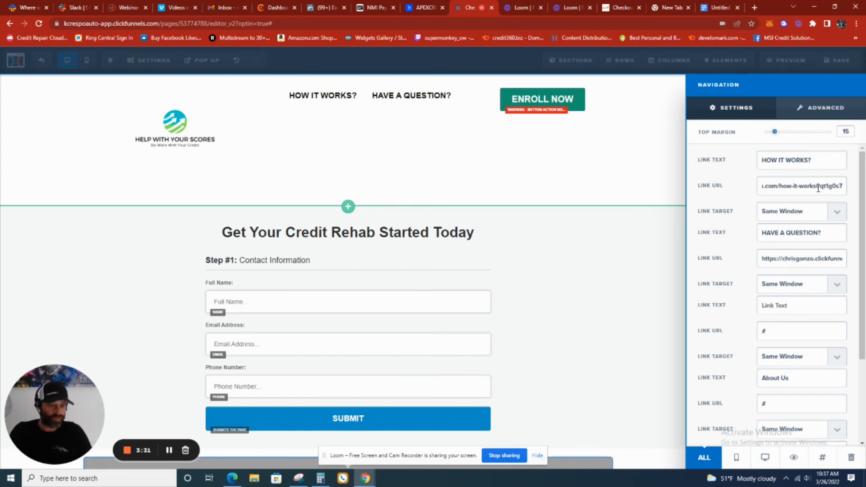
pyautogui.tripleClick(804, 260)
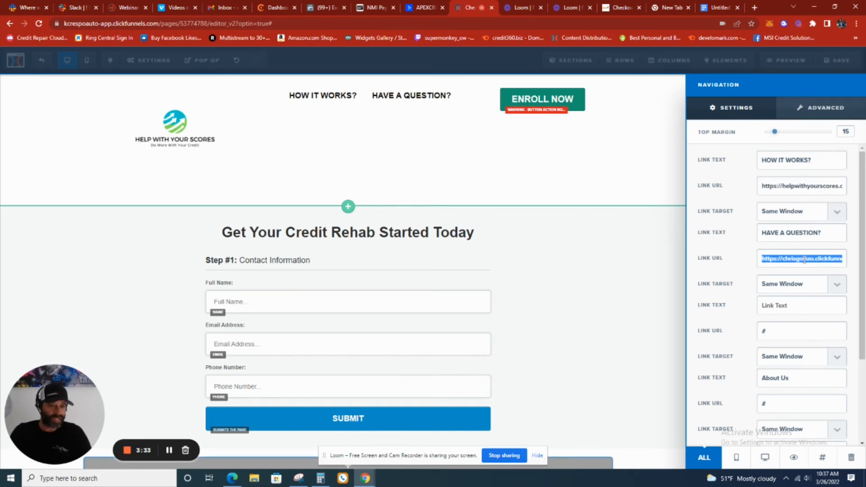
pyautogui.press('BackSpace')
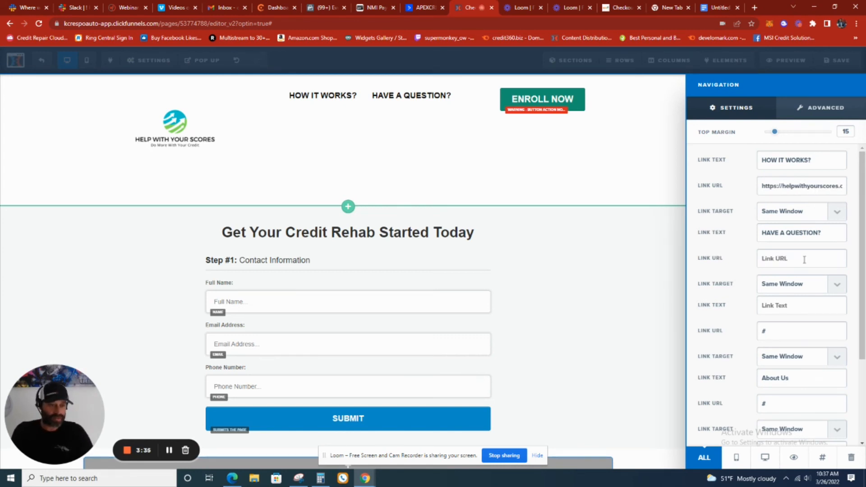
pyautogui.click(429, 103)
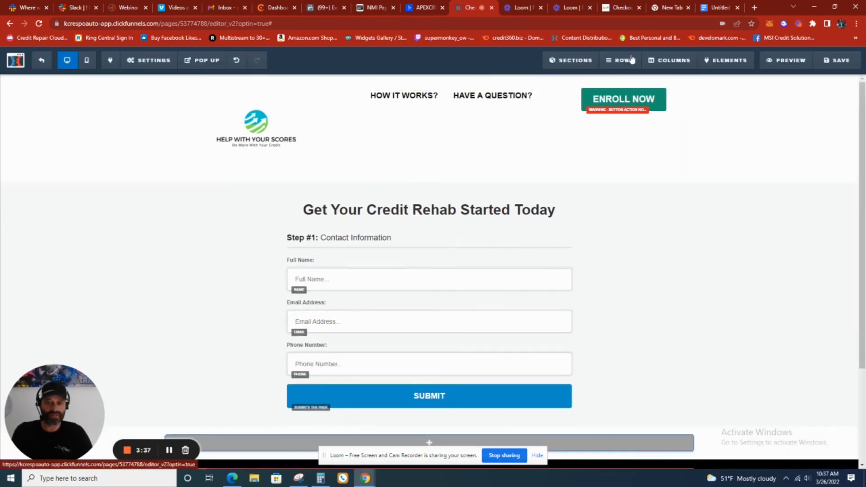
pyautogui.click(509, 96)
pyautogui.click(711, 7)
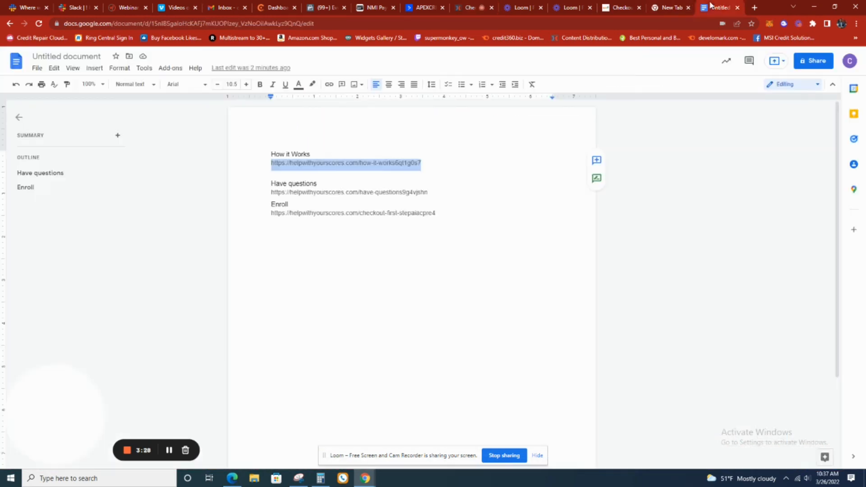
pyautogui.tripleClick(378, 192)
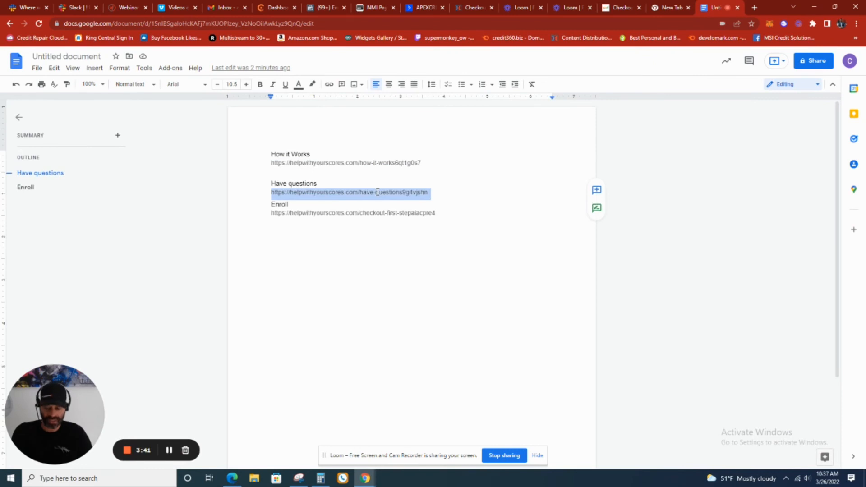
pyautogui.click(474, 5)
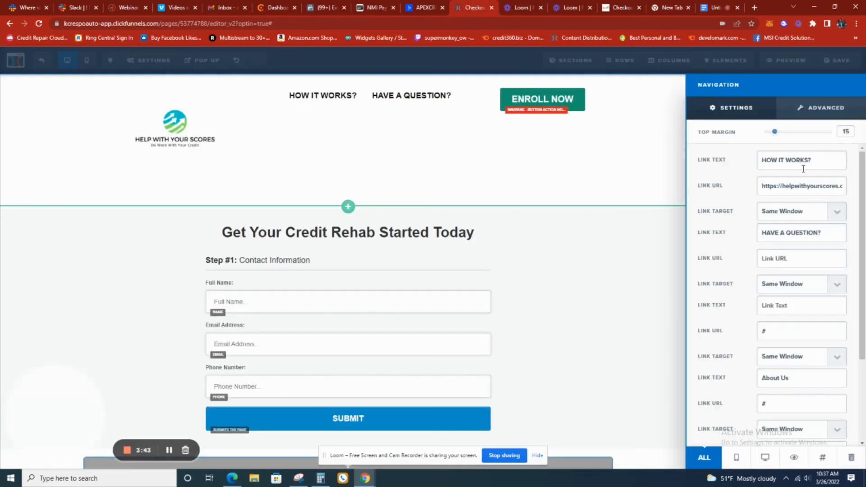
pyautogui.click(802, 262)
pyautogui.write('#')
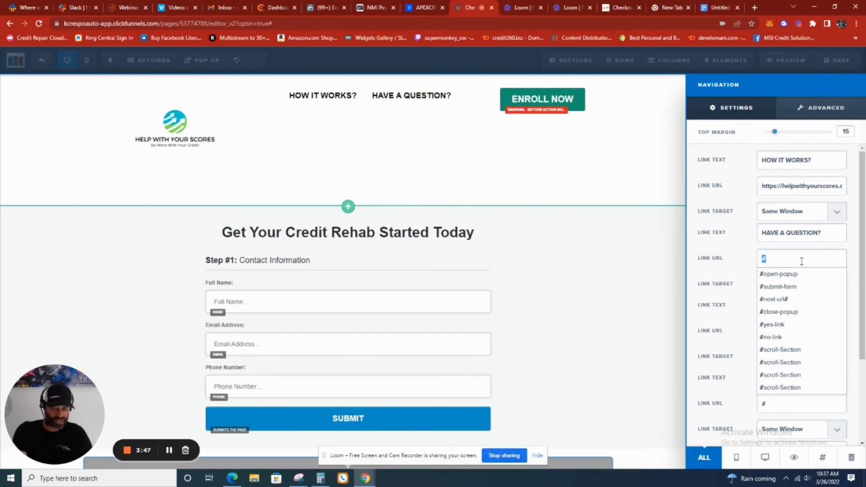
pyautogui.hotkey('ctrl', 'v')
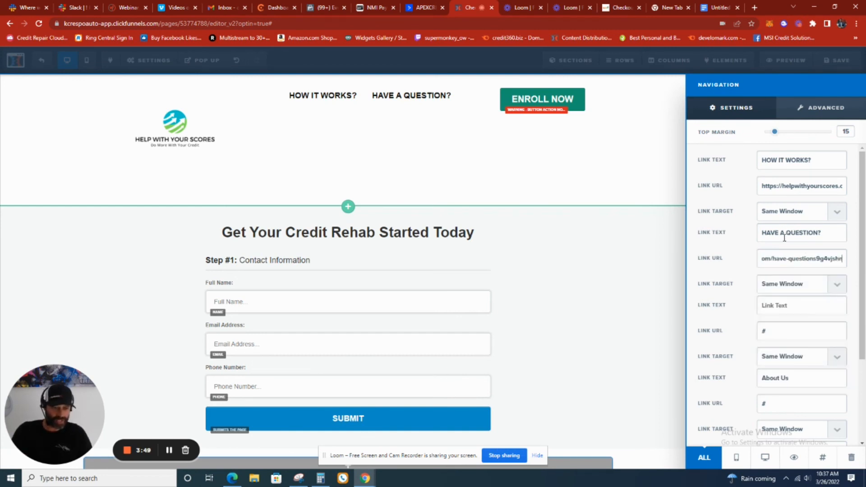
pyautogui.scroll(-3, 784, 238)
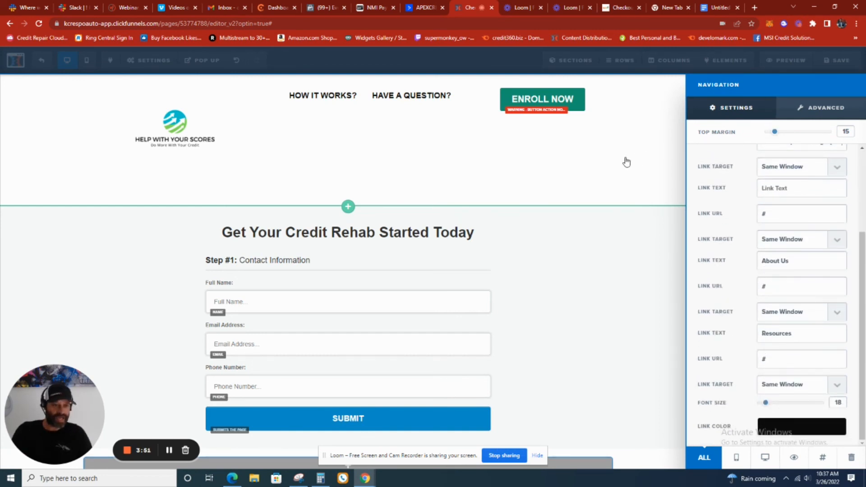
pyautogui.click(627, 161)
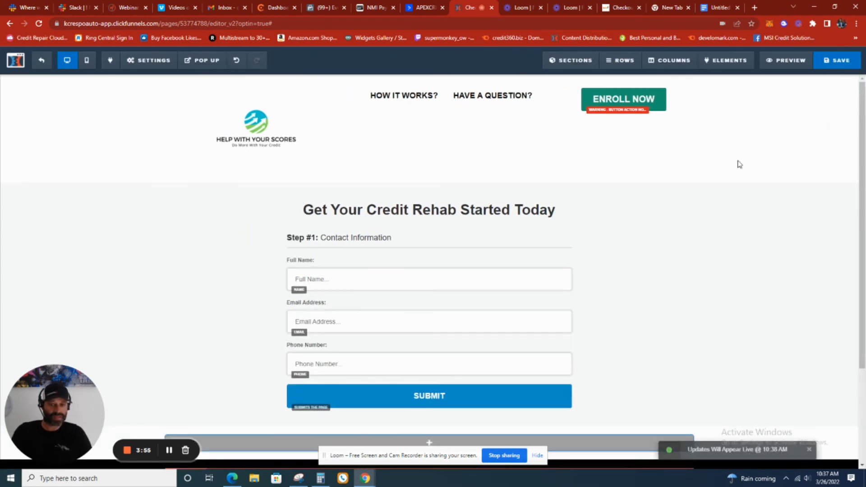
# Set the contact form's SUBMIT button action to Go To Next Step In Funnel and save the page
pyautogui.scroll(-3, 702, 218)
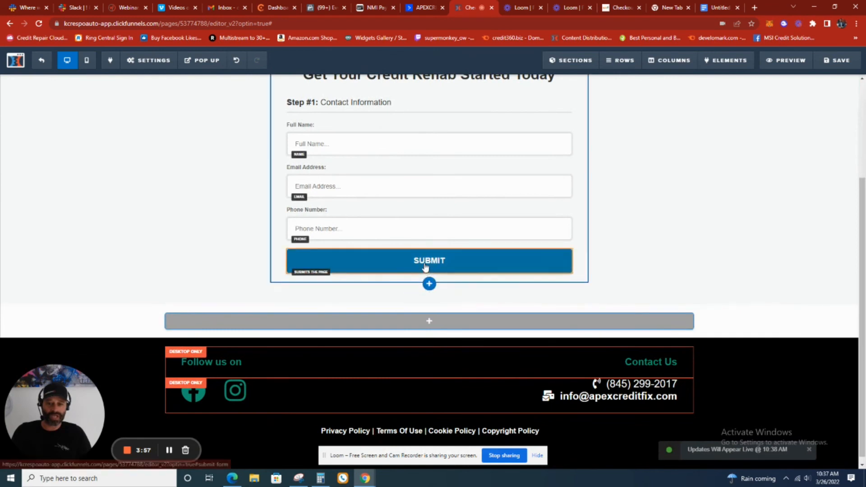
pyautogui.click(425, 267)
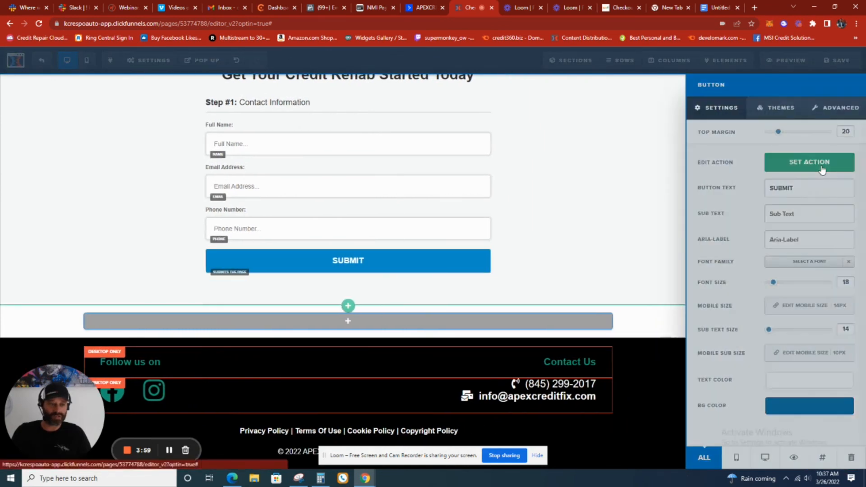
pyautogui.click(821, 169)
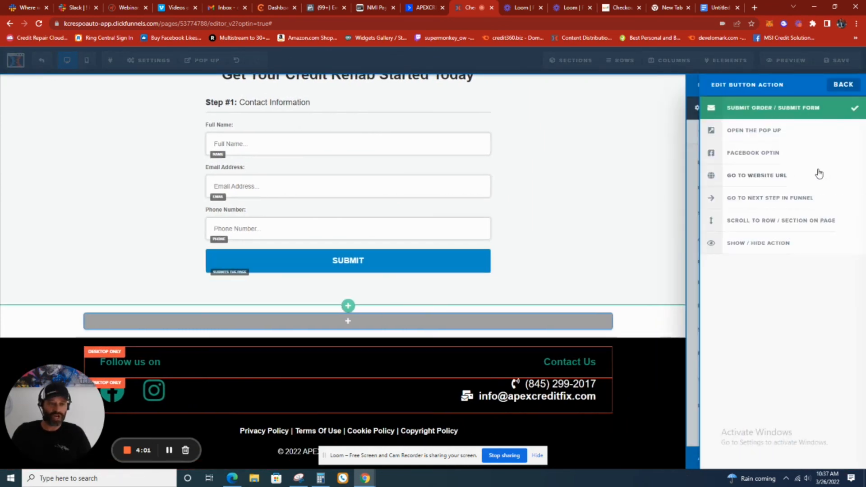
pyautogui.click(749, 202)
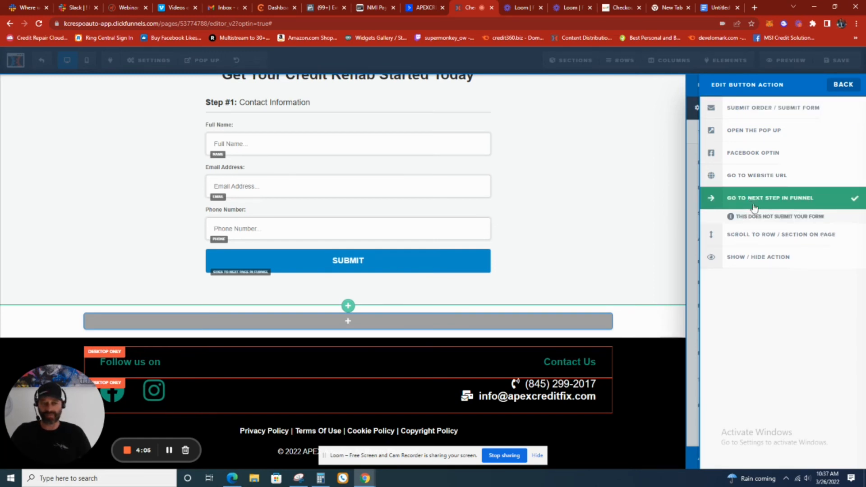
pyautogui.click(647, 235)
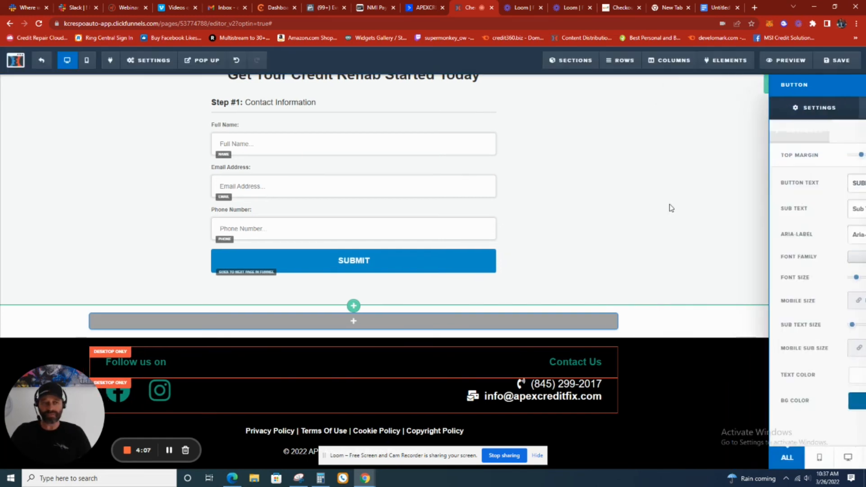
pyautogui.scroll(4, 638, 183)
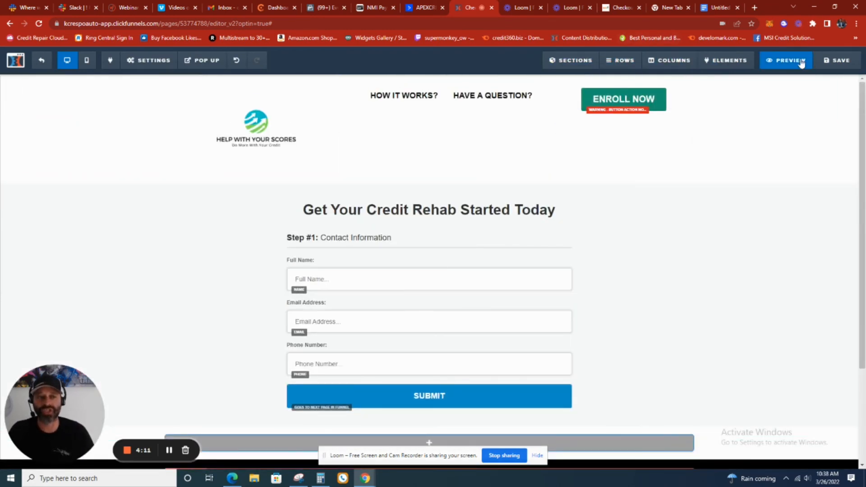
pyautogui.click(837, 60)
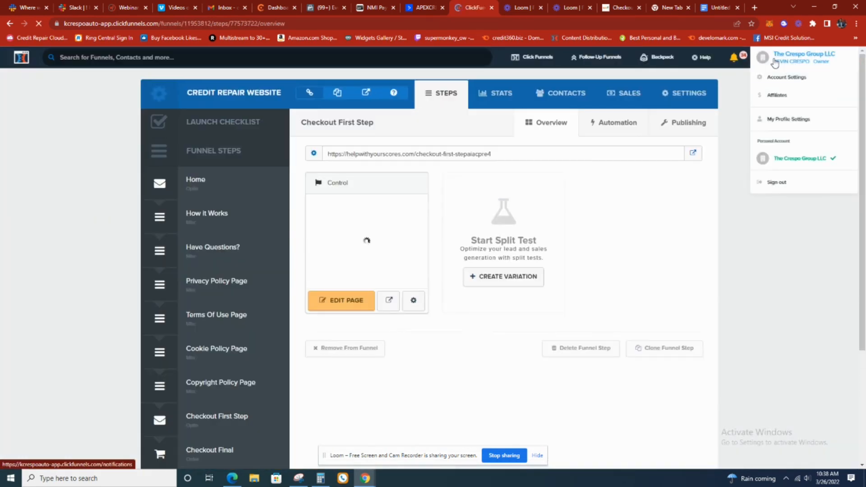
# Return to the funnels list and open the Checkout First Step of the Credit Repair Website funnel
pyautogui.click(774, 63)
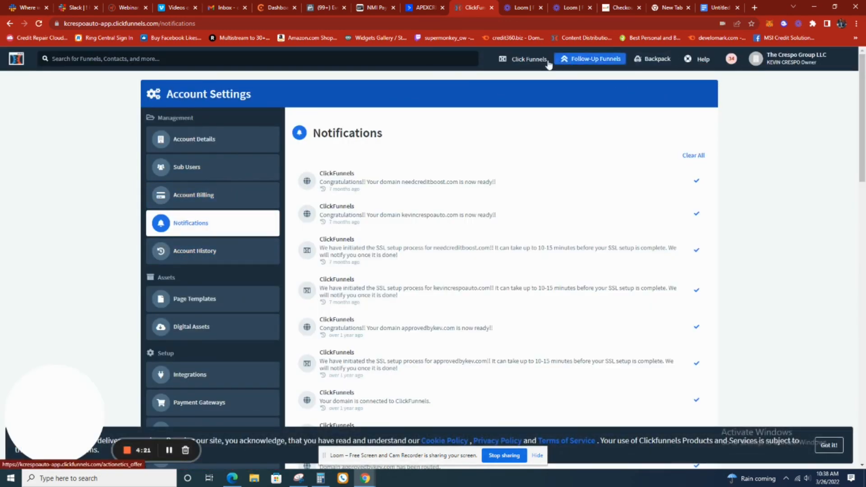
pyautogui.moveTo(519, 60)
pyautogui.click(509, 83)
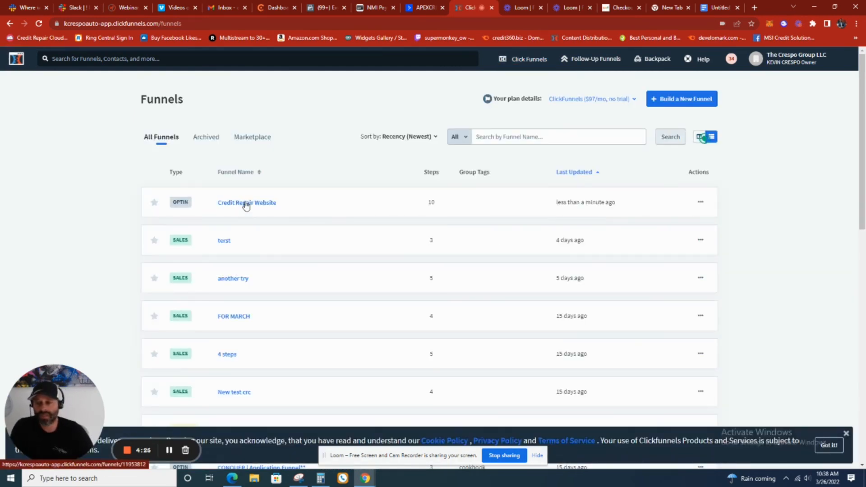
pyautogui.click(246, 206)
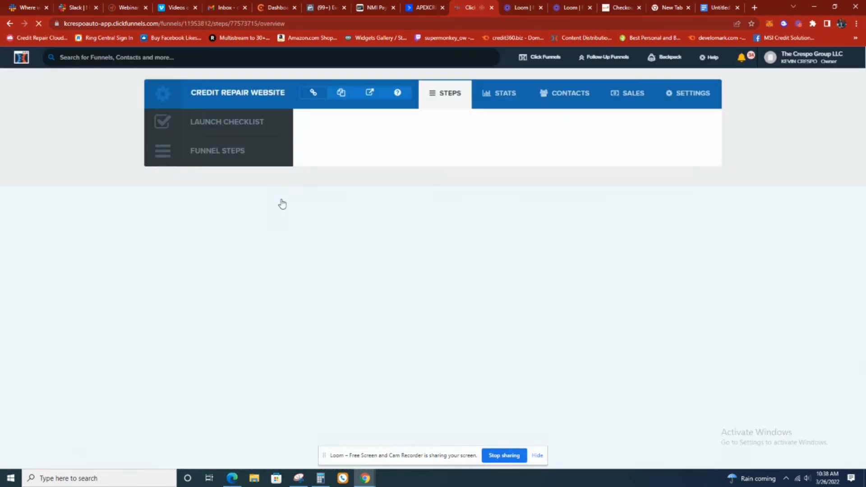
pyautogui.scroll(-2, 232, 294)
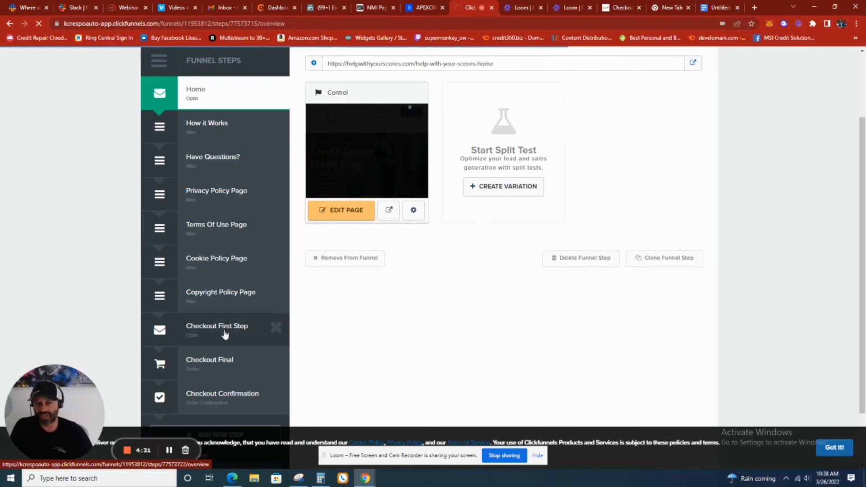
pyautogui.click(225, 334)
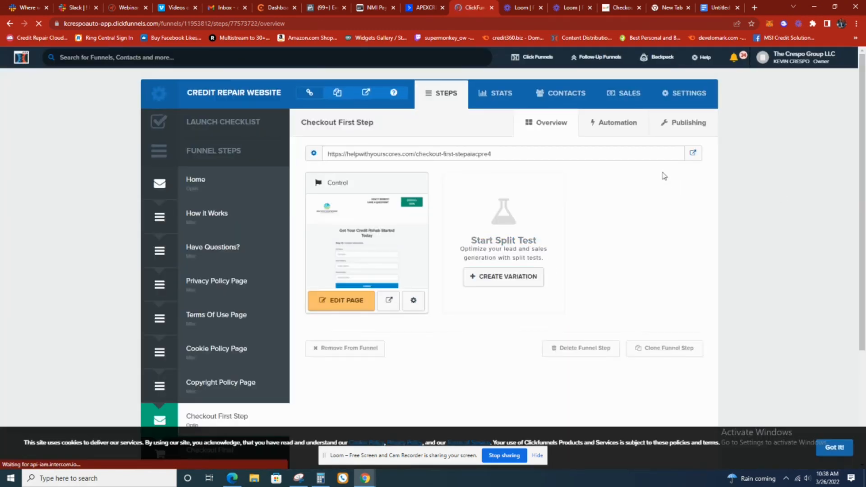
# Open the live Checkout First Step page and test the ENROLL NOW, HOW IT WORKS? and HAVE A QUESTION? header links
pyautogui.click(694, 154)
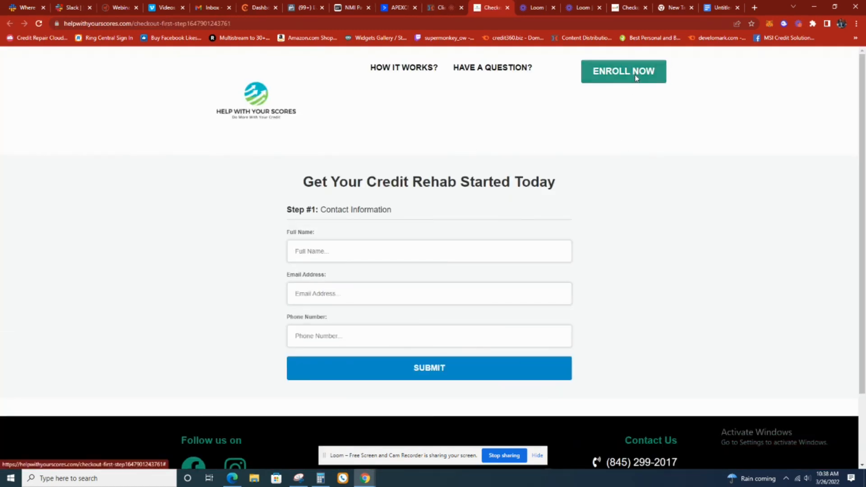
pyautogui.click(636, 78)
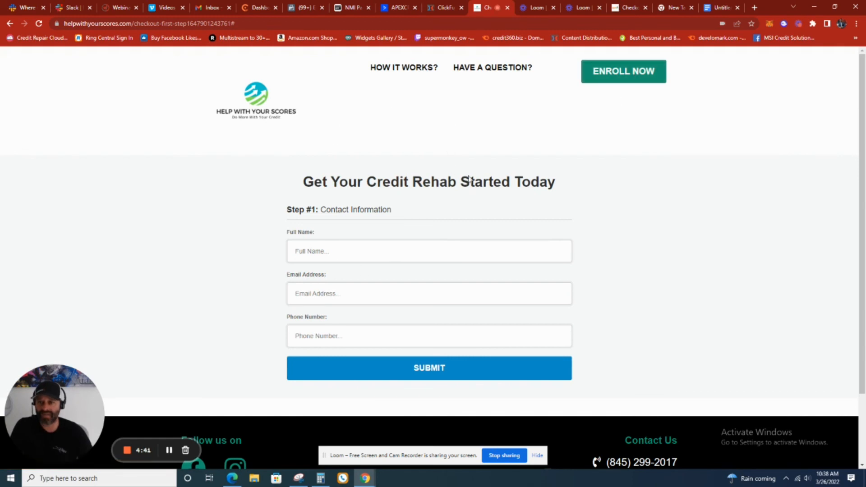
pyautogui.click(401, 68)
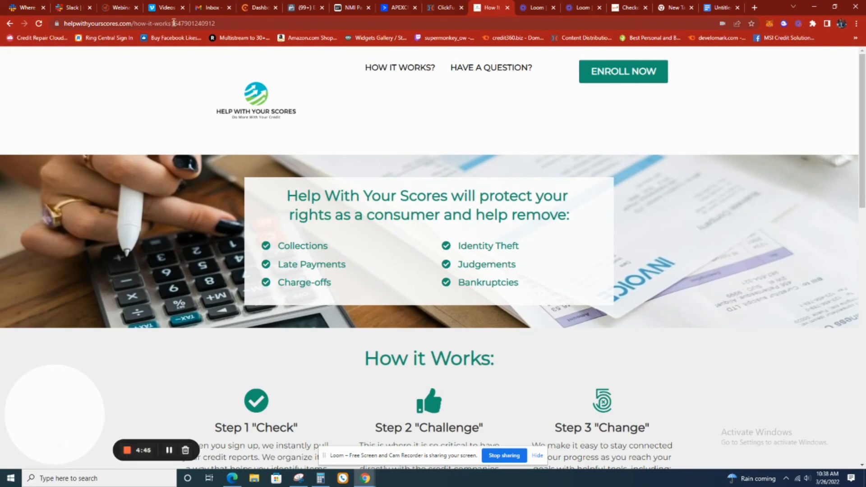
pyautogui.click(479, 71)
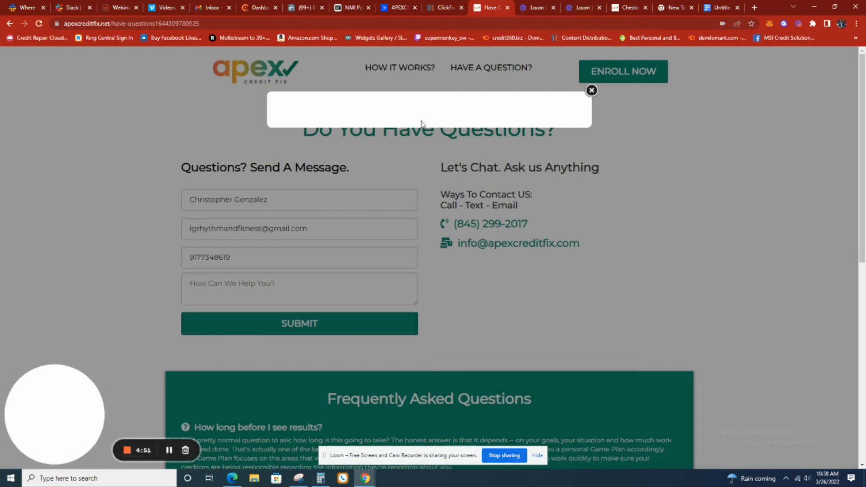
pyautogui.click(591, 90)
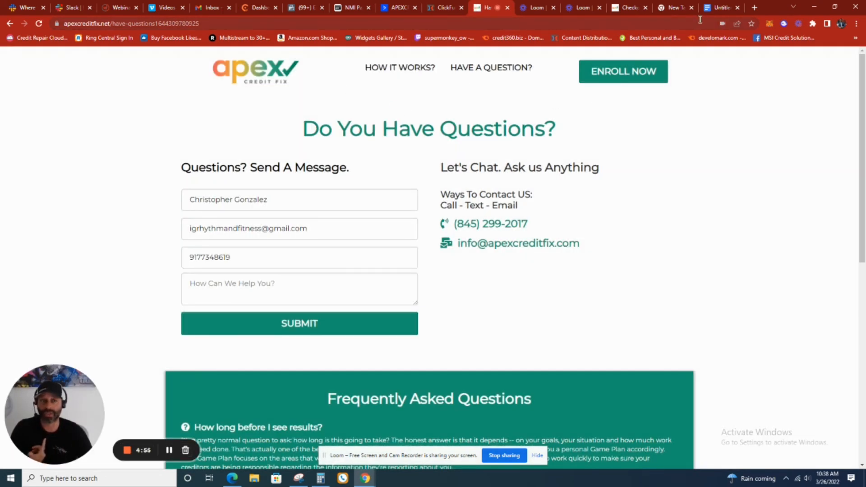
# Reopen the Checkout First Step page for editing, check the HAVE A QUESTION? link URL to its end and save the page
pyautogui.click(444, 7)
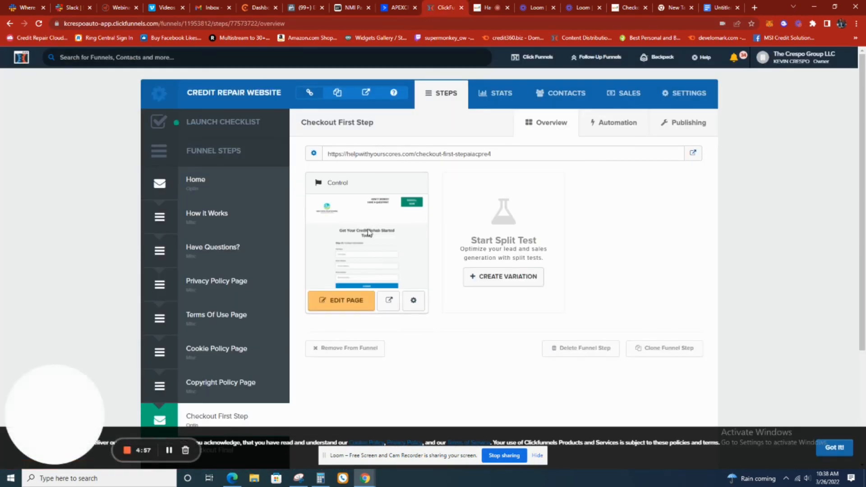
pyautogui.click(360, 302)
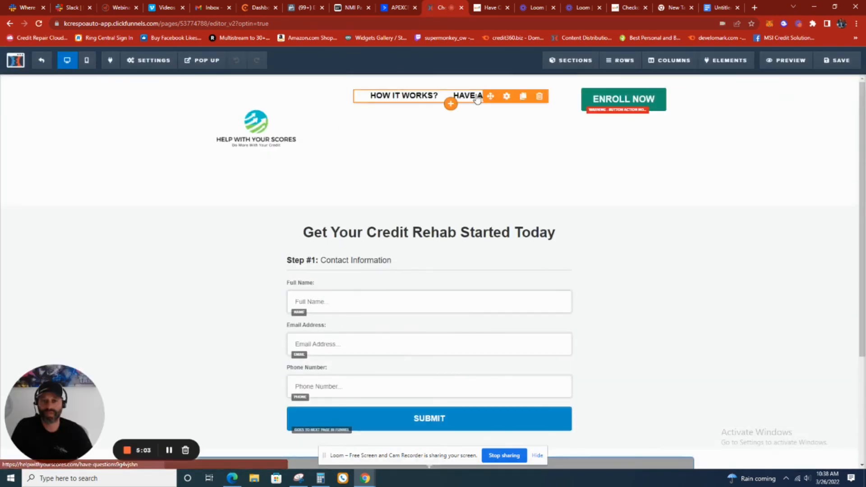
pyautogui.click(478, 99)
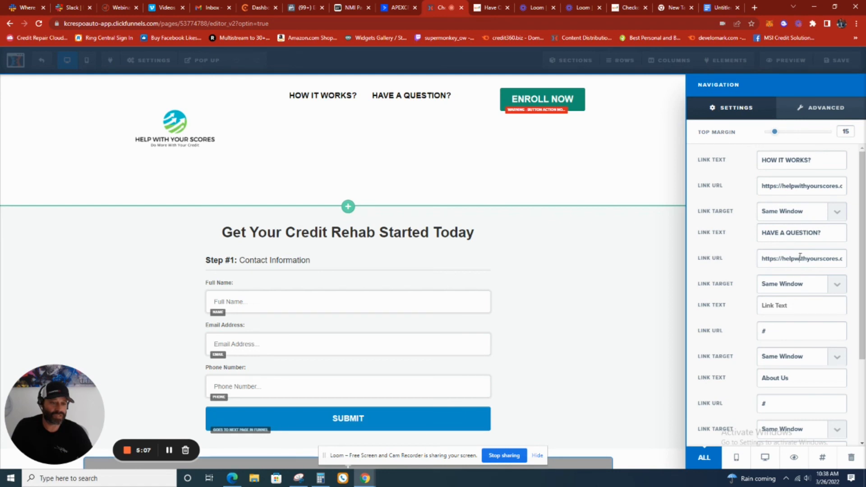
pyautogui.tripleClick(800, 257)
pyautogui.click(807, 258)
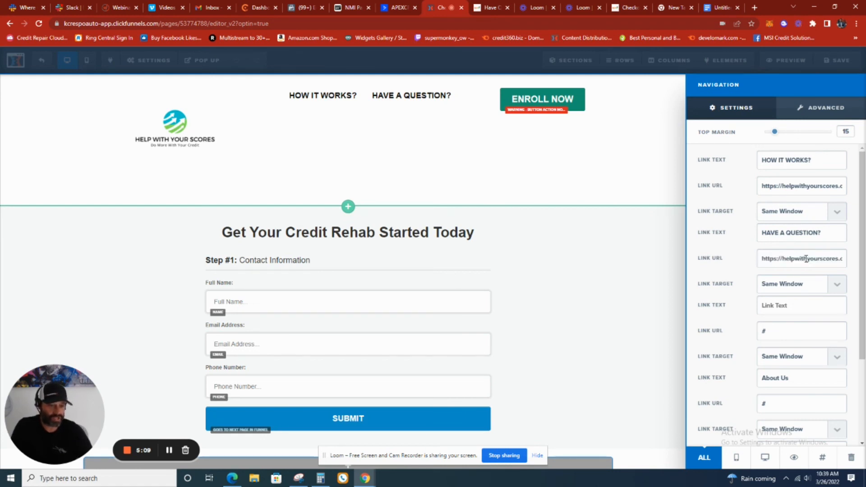
pyautogui.press('Right')
pyautogui.press('Right')
pyautogui.press('Right')
pyautogui.press('Right')
pyautogui.press('Right')
pyautogui.press('Right')
pyautogui.press('Right')
pyautogui.press('Right')
pyautogui.press('Right')
pyautogui.press('Right')
pyautogui.press('Right')
pyautogui.press('Right')
pyautogui.press('Right')
pyautogui.press('Right')
pyautogui.press('Right')
pyautogui.press('Right')
pyautogui.press('Right')
pyautogui.press('Right')
pyautogui.press('Right')
pyautogui.press('Right')
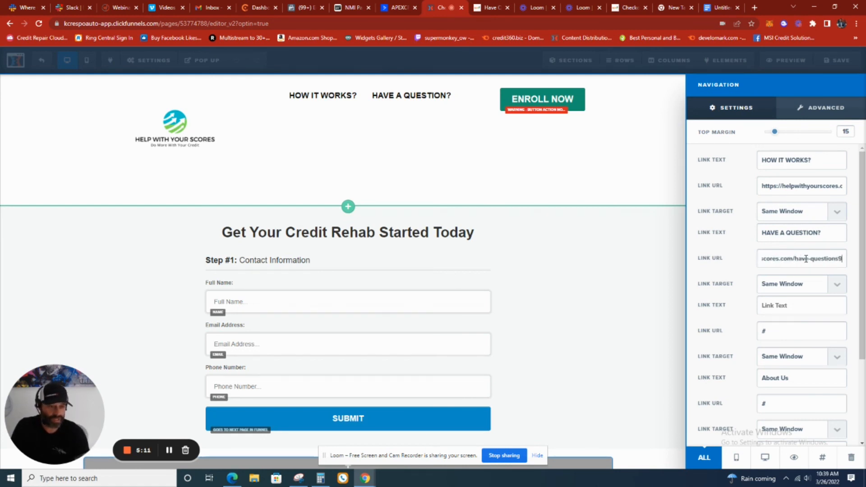
pyautogui.click(564, 185)
pyautogui.click(861, 60)
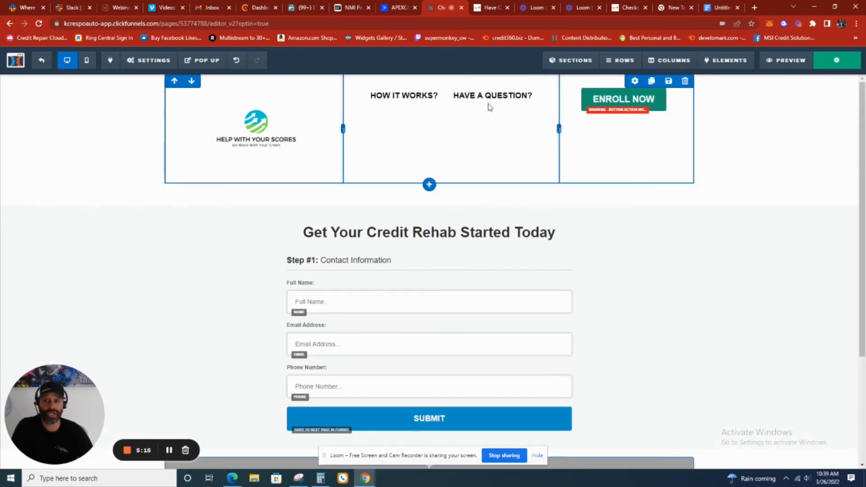
# Leave the Checkout First Step editor and open the Have Questions? funnel step
pyautogui.click(40, 62)
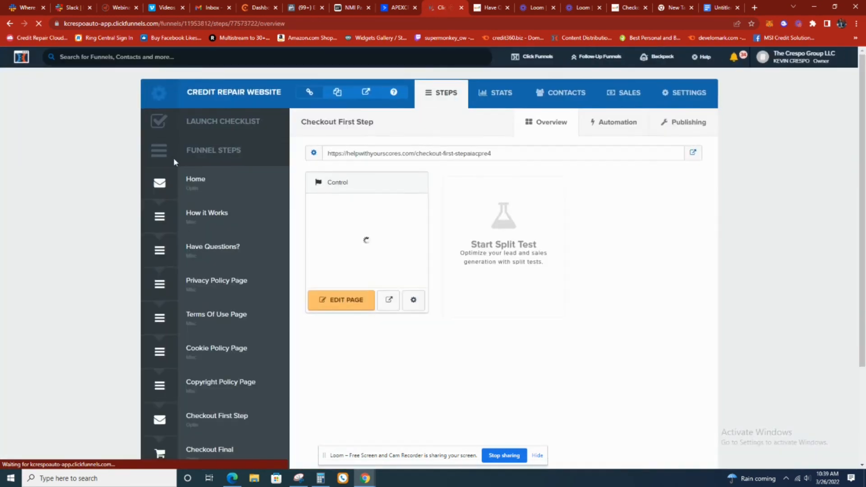
pyautogui.scroll(-1, 224, 251)
pyautogui.click(226, 212)
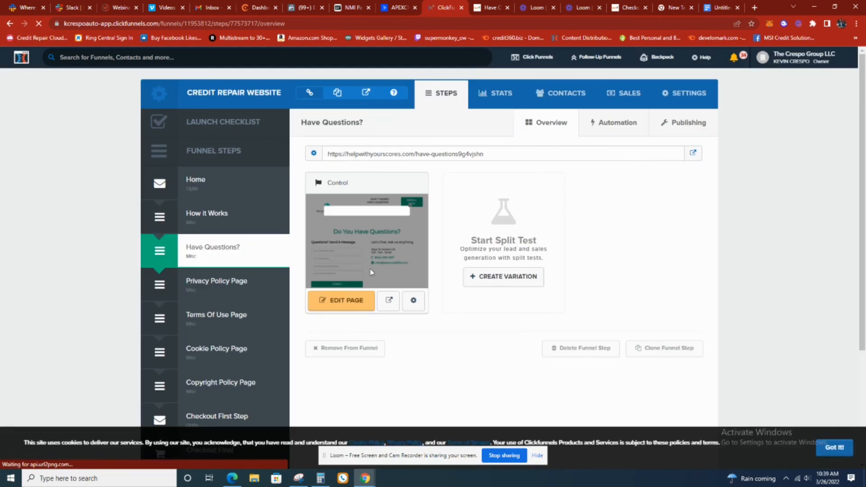
# Open the Have Questions? page for editing and review its header, contact form and Frequently Asked Questions section
pyautogui.click(346, 301)
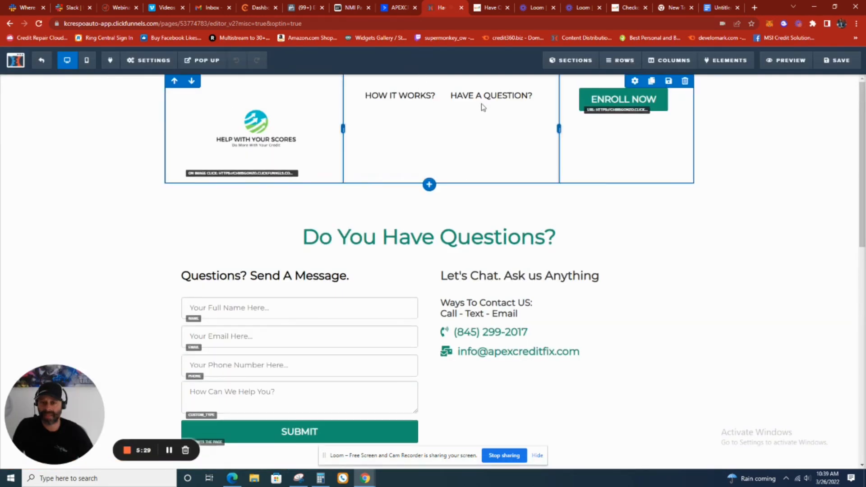
pyautogui.scroll(-5, 469, 230)
pyautogui.scroll(3, 496, 253)
pyautogui.scroll(2, 572, 197)
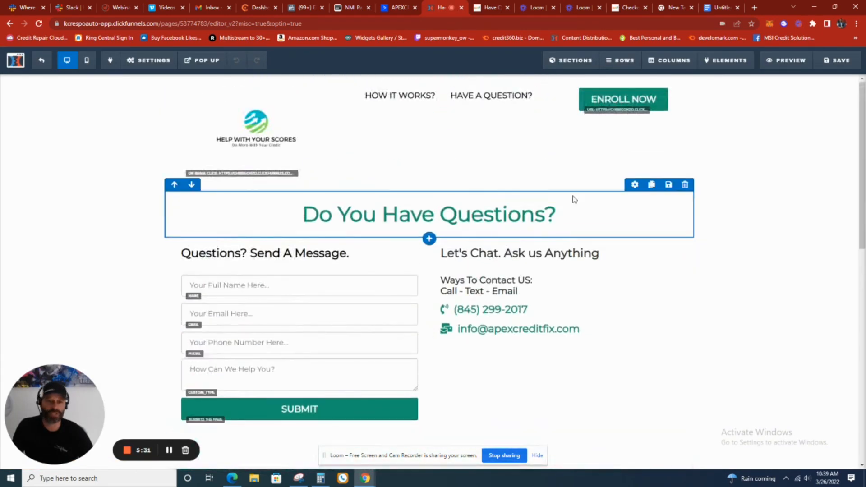
pyautogui.scroll(-7, 496, 253)
pyautogui.scroll(4, 494, 280)
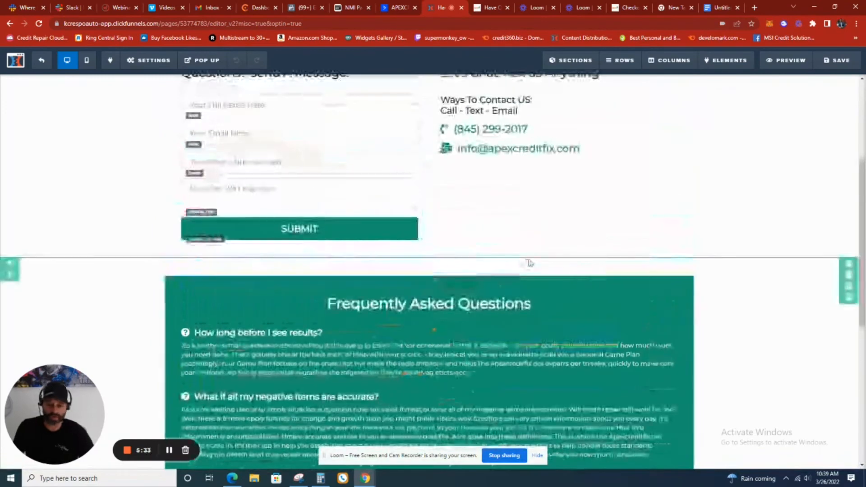
# Search the Have Questions? page for "apex" and check the matches from the contact details through the FAQ answers to the footer
pyautogui.hotkey('ctrl', 'f')
pyautogui.write('a')
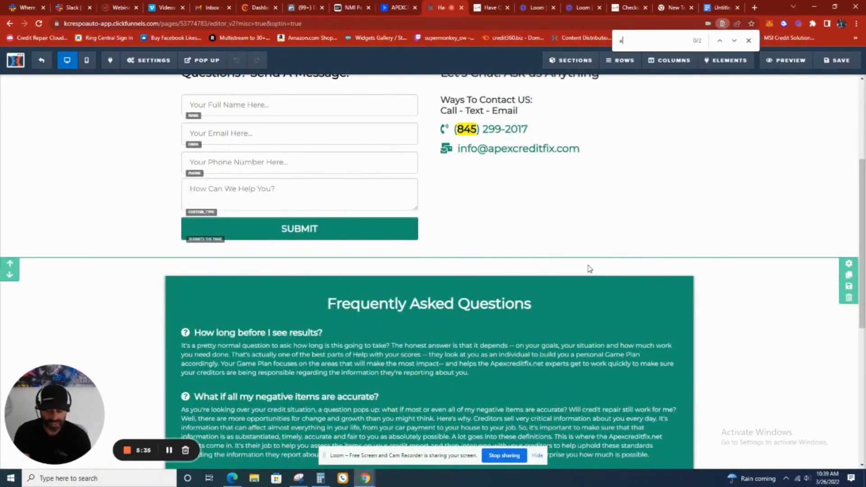
pyautogui.write('pex')
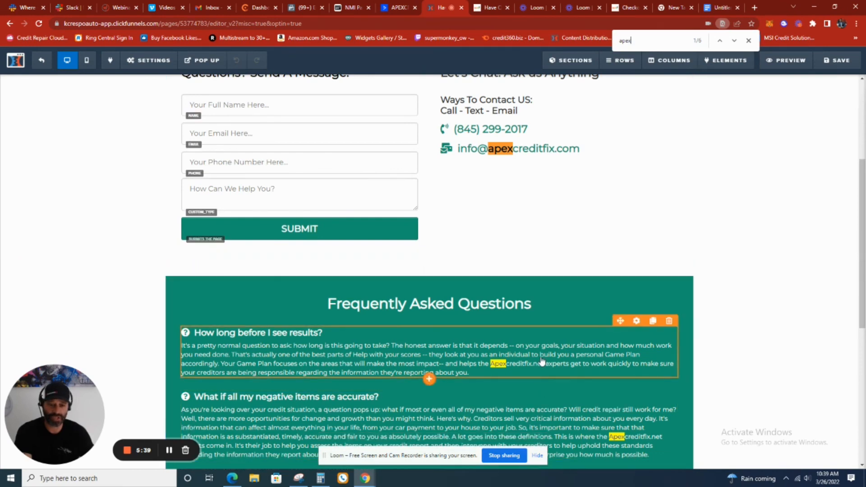
pyautogui.scroll(-5, 541, 361)
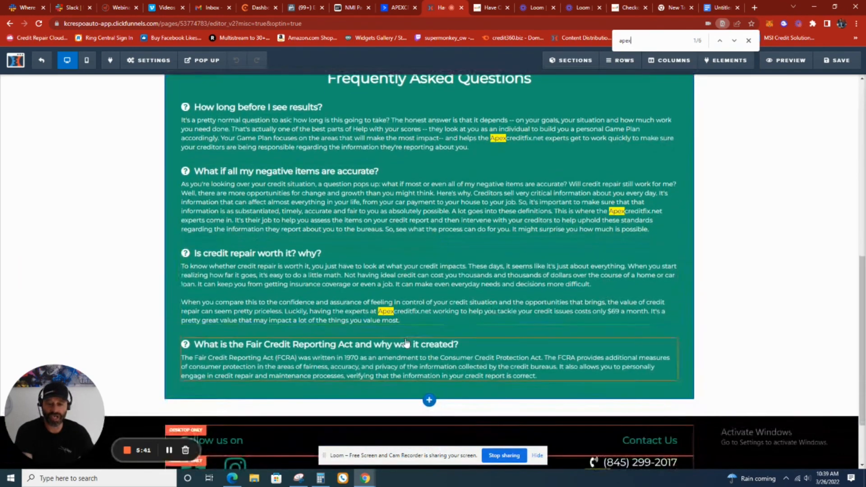
pyautogui.scroll(-2, 406, 344)
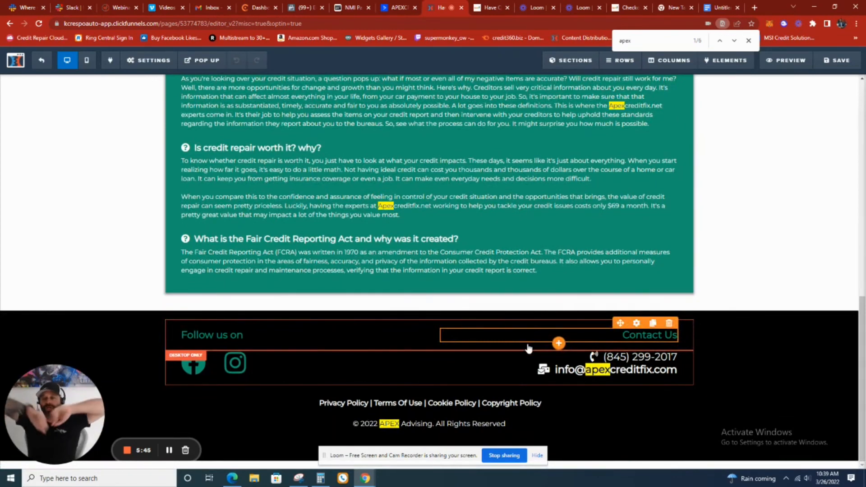
pyautogui.scroll(4, 631, 271)
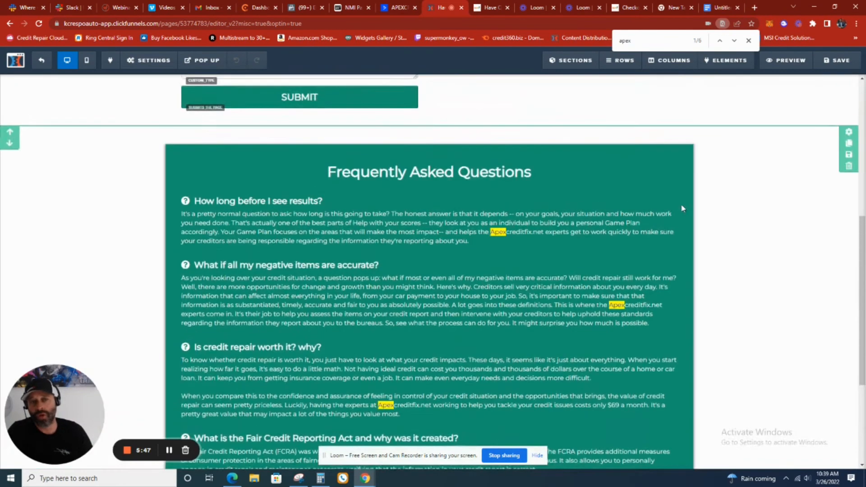
# Switch to the live Apex Credit Fix checkout first step page and look over its header and contact information form
pyautogui.click(617, 7)
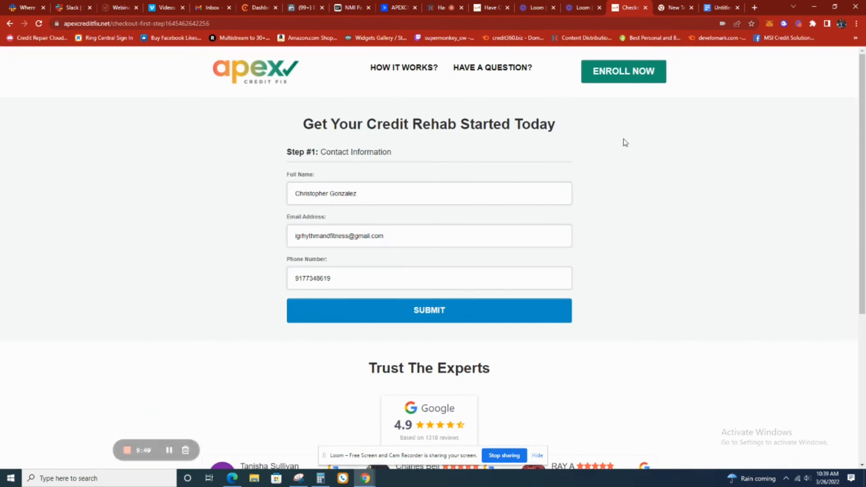
pyautogui.scroll(-3, 624, 145)
pyautogui.scroll(3, 624, 144)
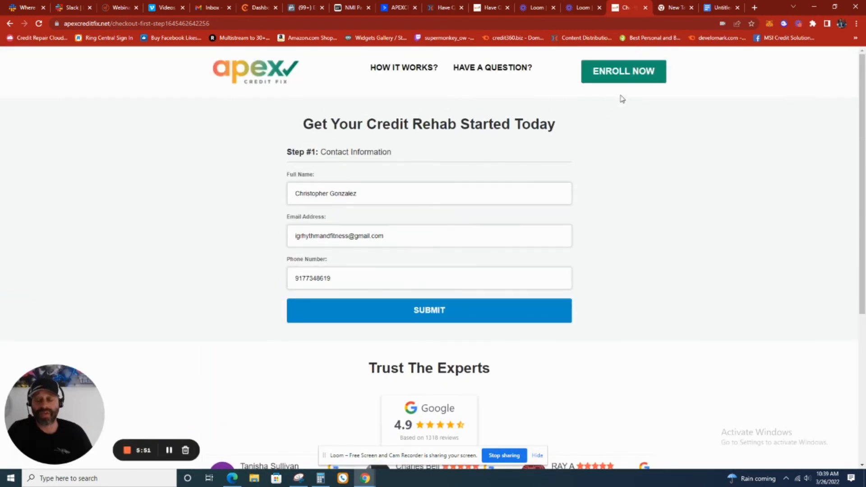